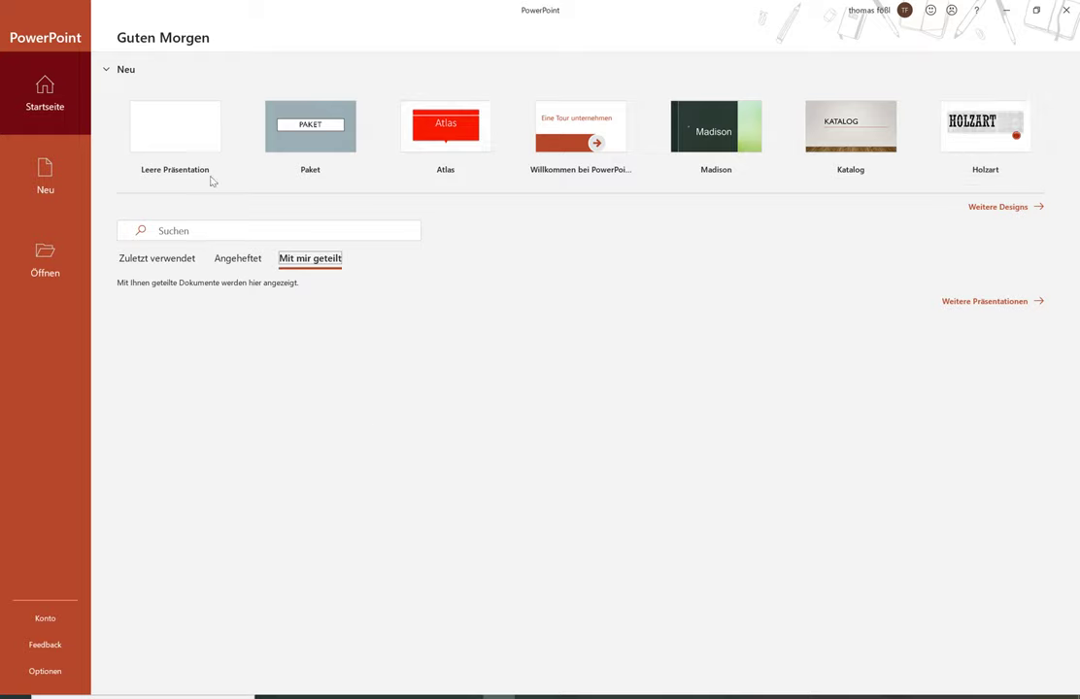
- Create a new Leere Präsentation with an empty title slide
left_click(170, 122)
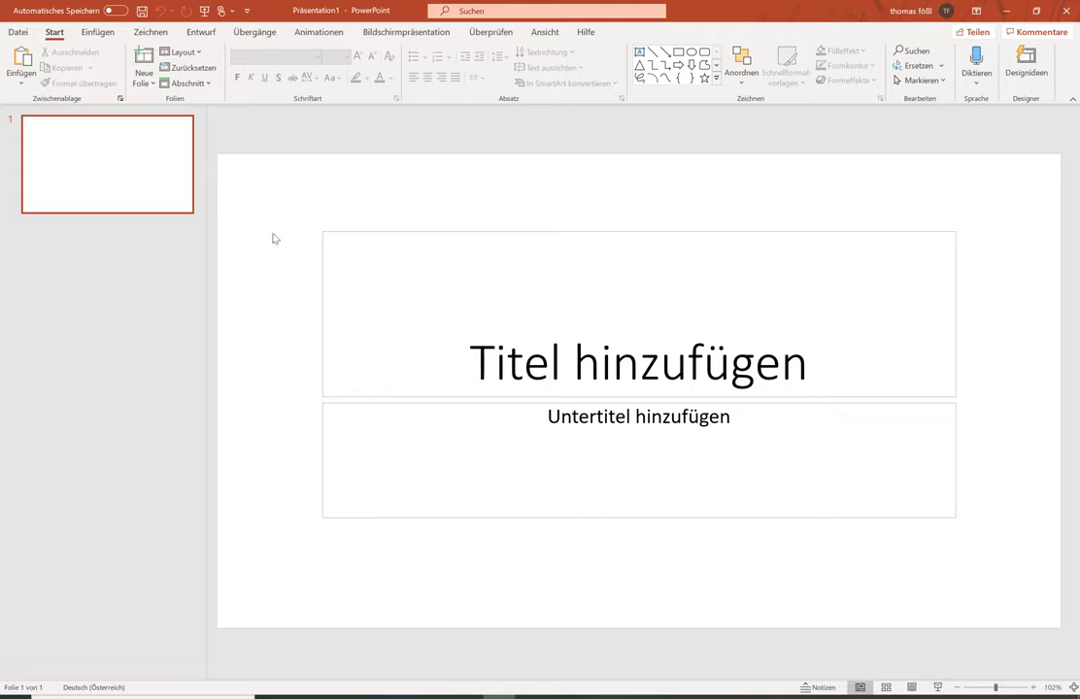
- Switch to Folienmaster view and select the top master slide thumbnail
left_click(545, 33)
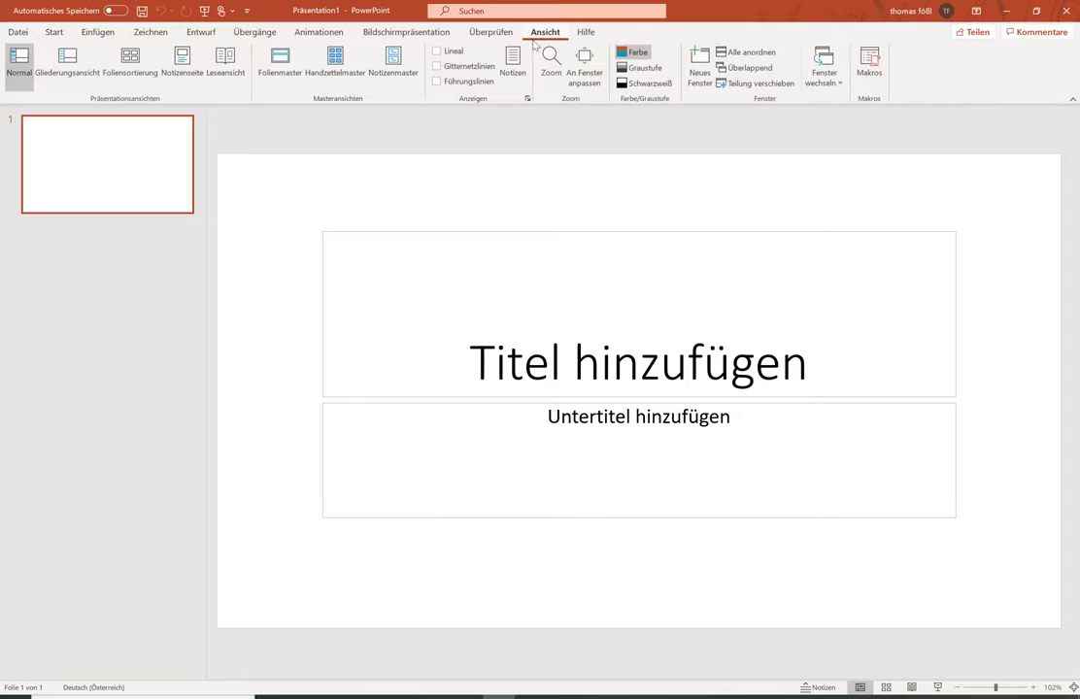
left_click(277, 64)
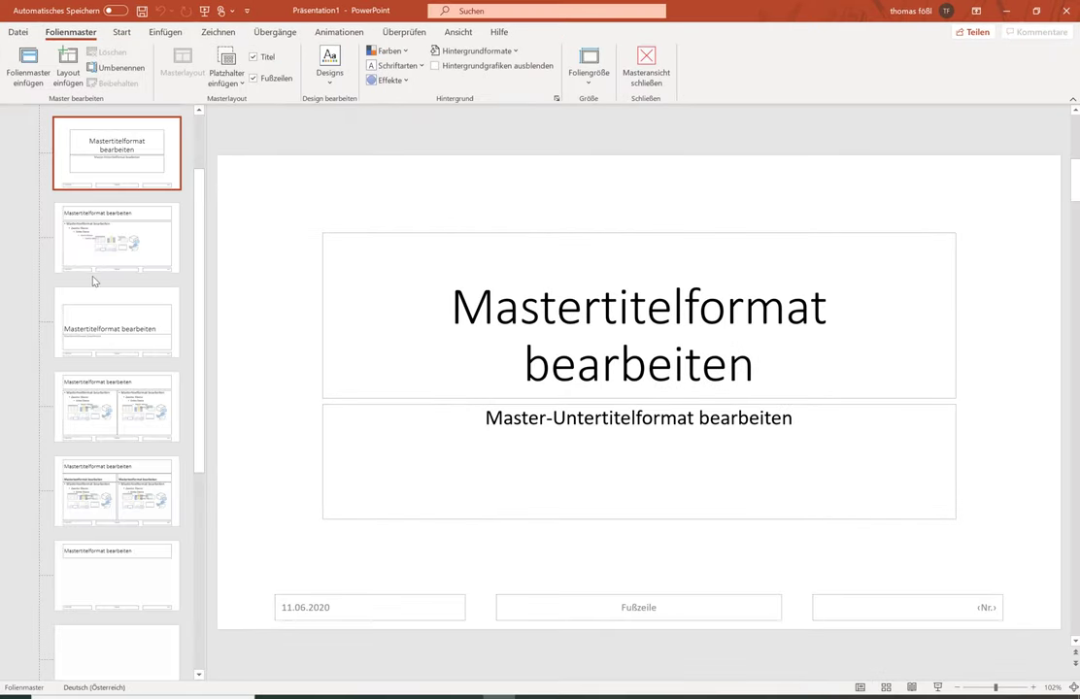
scroll(91, 280, "up", 2)
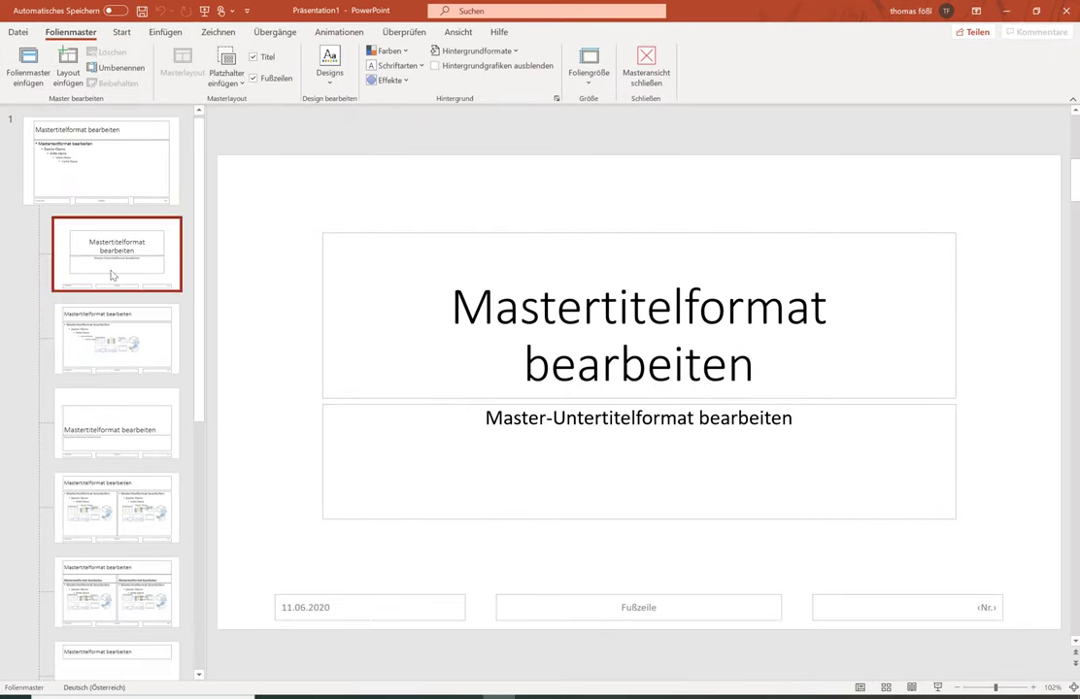
left_click(33, 137)
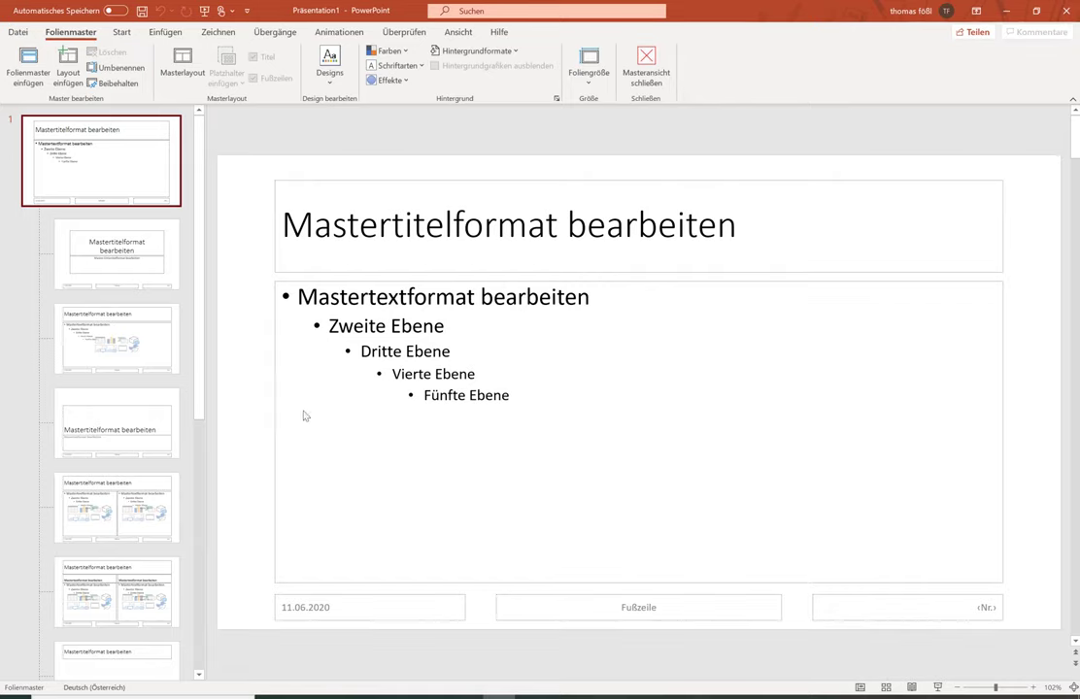
scroll(156, 276, "down", 5)
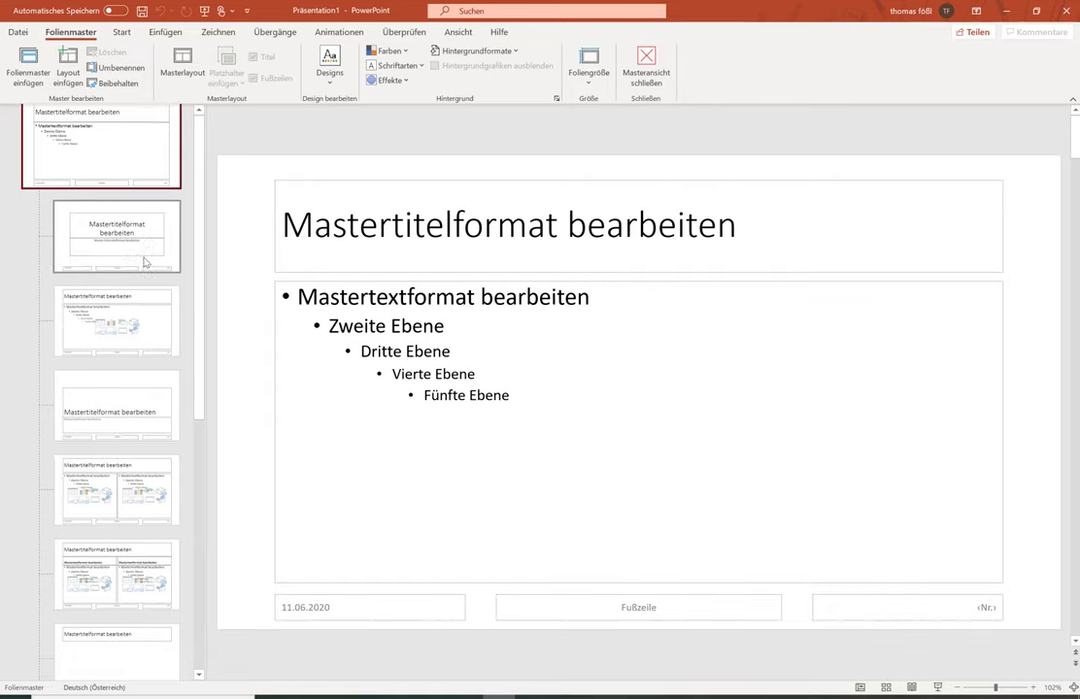
scroll(145, 263, "up", 3)
scroll(121, 194, "up", 4)
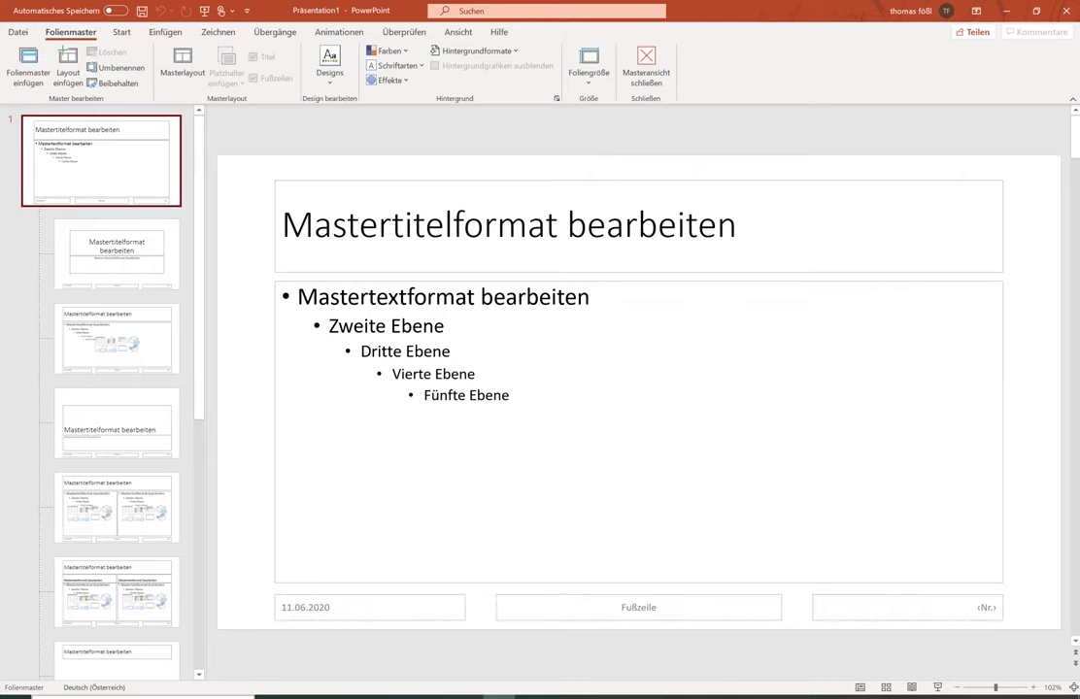
- Launch Bildschirmlupe from Windows search and zoom the screen to 300%
key("super")
type("Lupe")
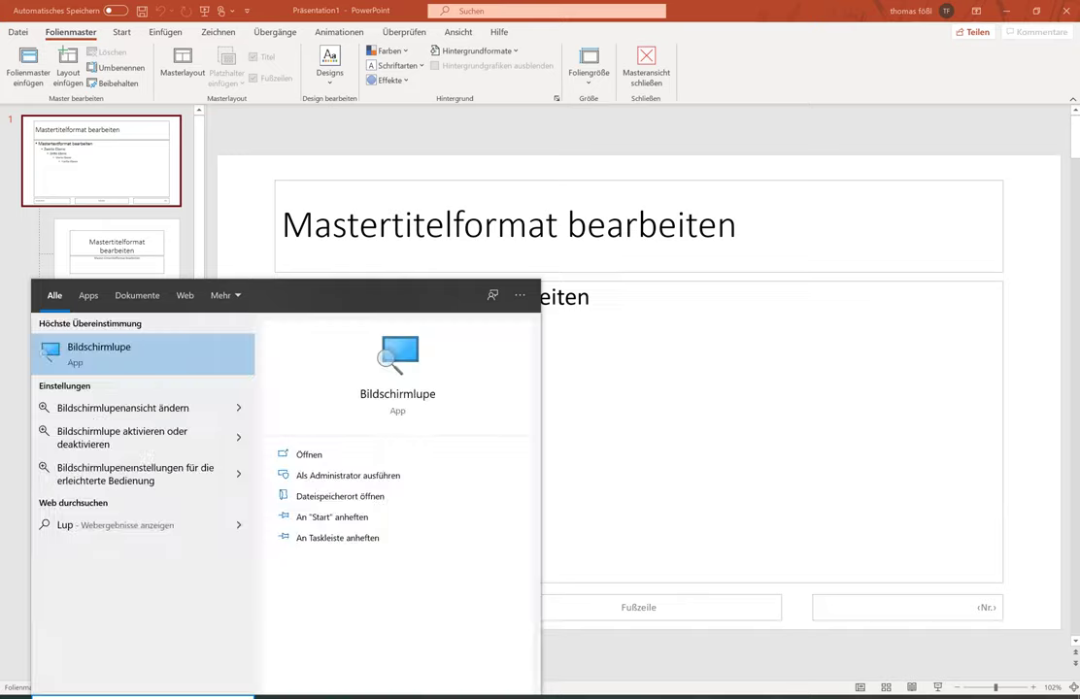
left_click(140, 360)
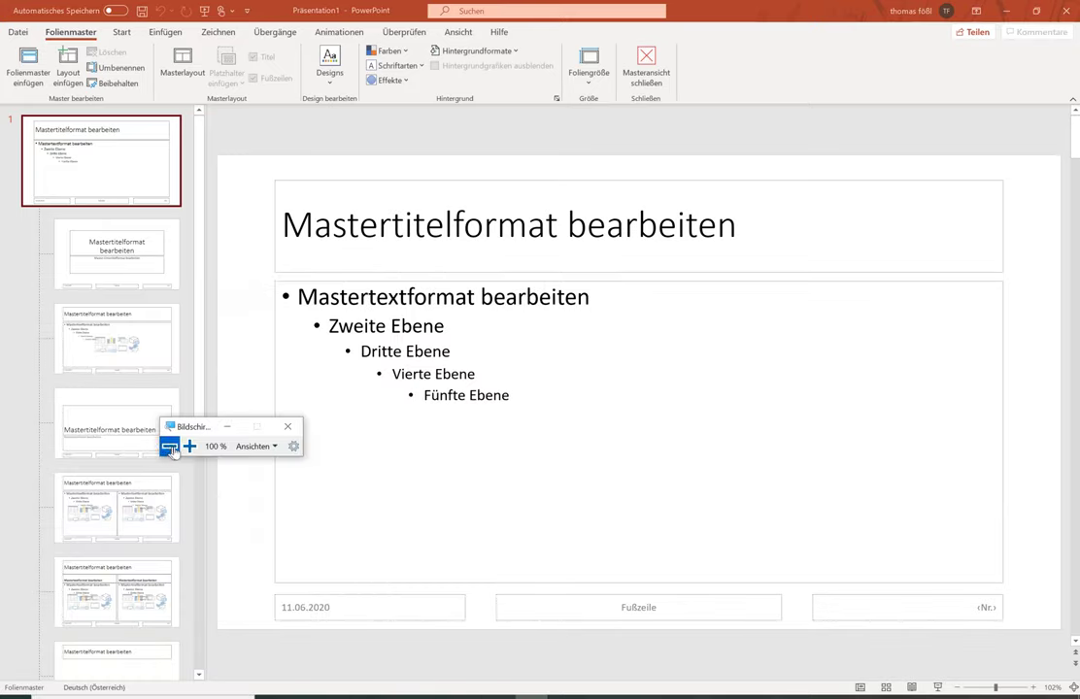
left_click(189, 445)
left_click(190, 446)
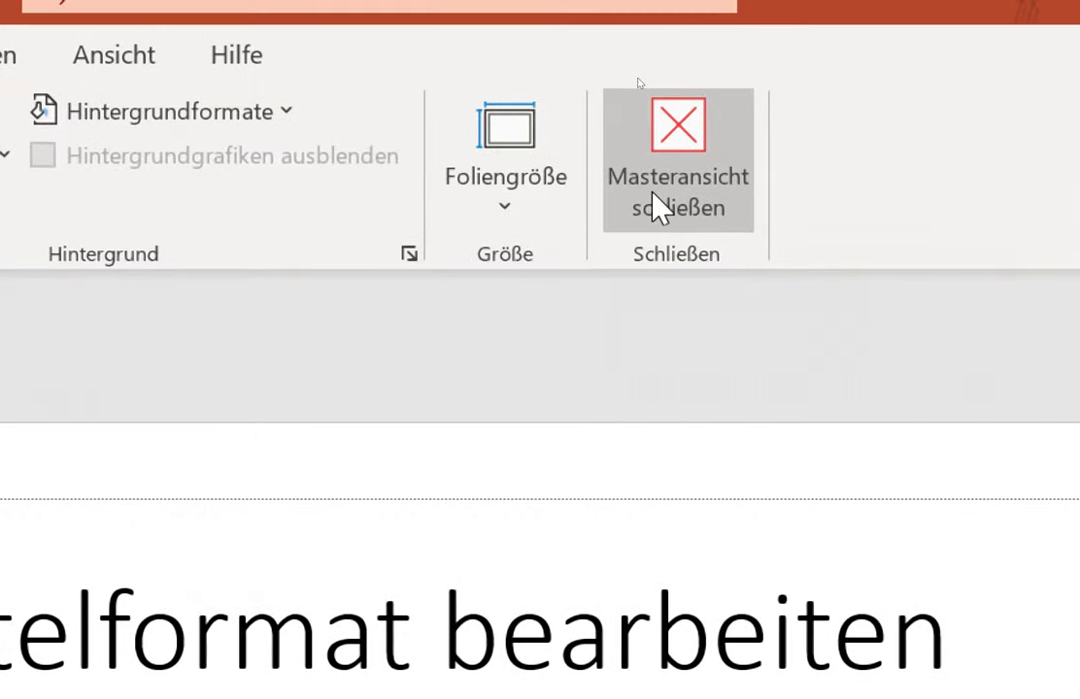
- Close and reopen the Folienmaster view
left_click(658, 204)
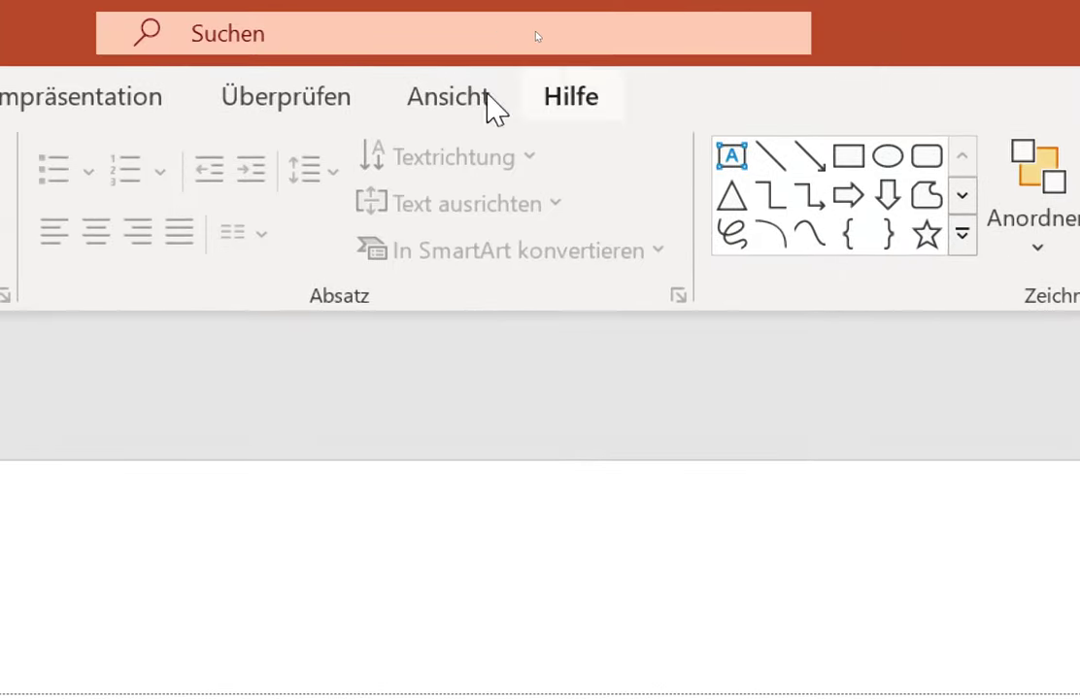
left_click(272, 4)
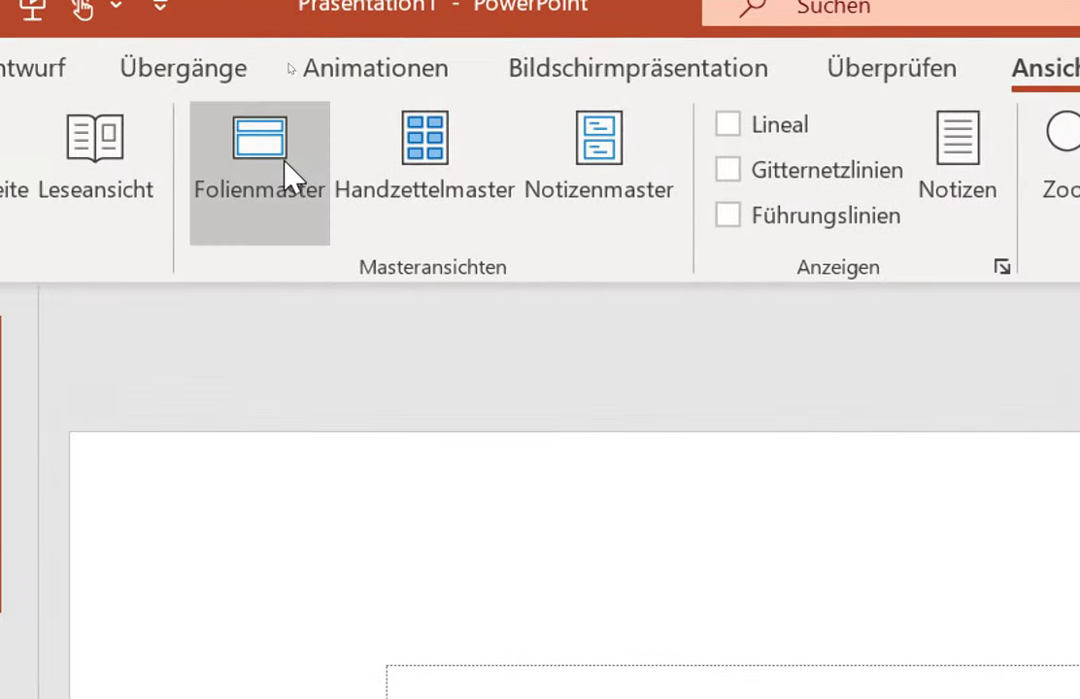
left_click(288, 172)
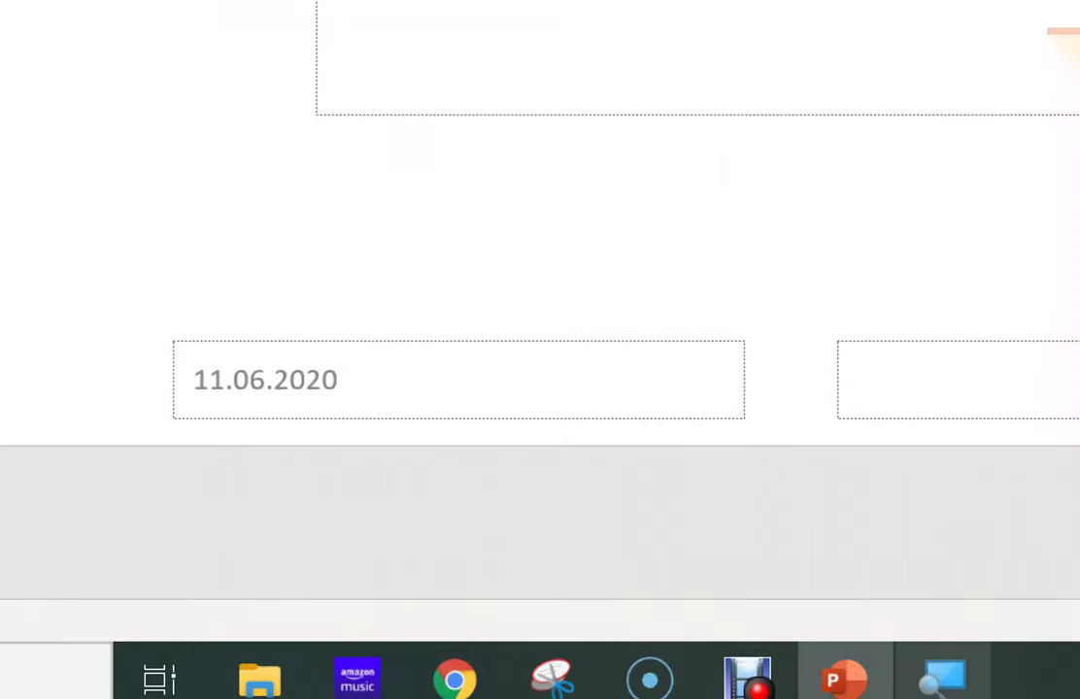
- Reset Magnifier to 100%, minimize it, and select master slide 1
left_click(112, 453)
left_click(113, 453)
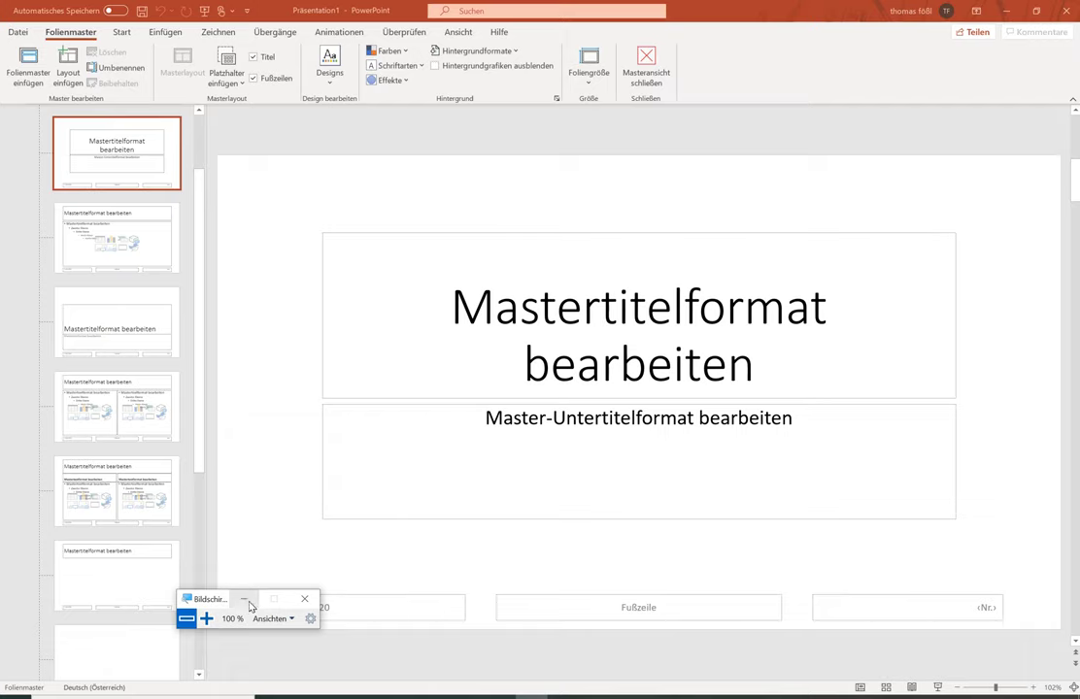
left_click(244, 599)
scroll(106, 184, "up", 2)
left_click(104, 181)
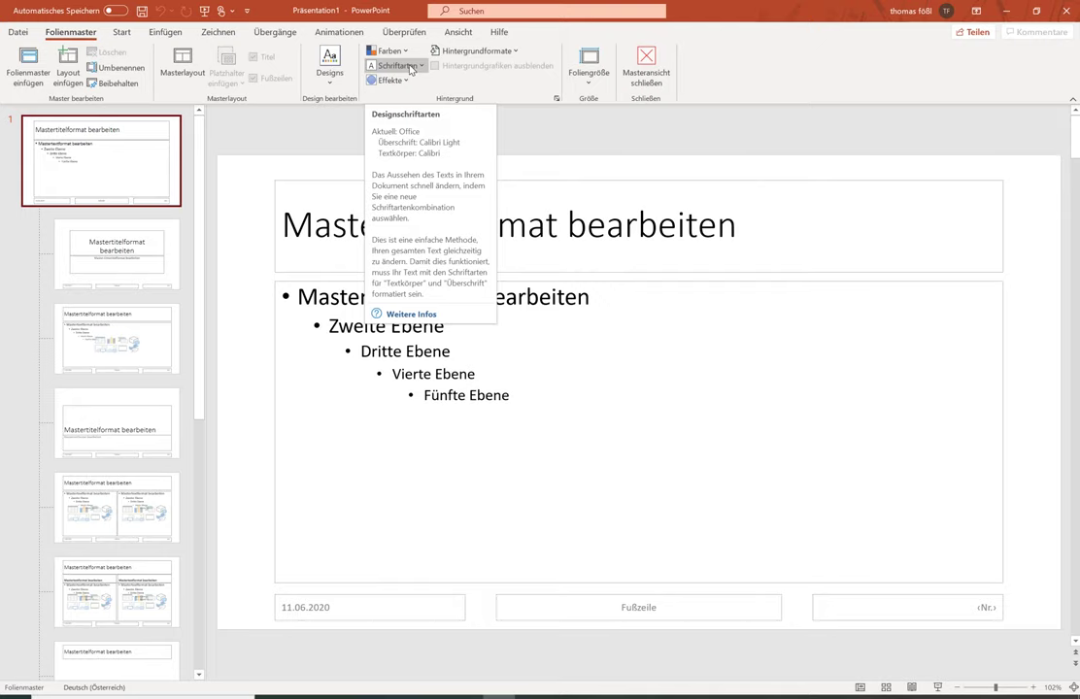
- Choose Schriftarten anpassen… from the Schriftarten theme font list
left_click(410, 66)
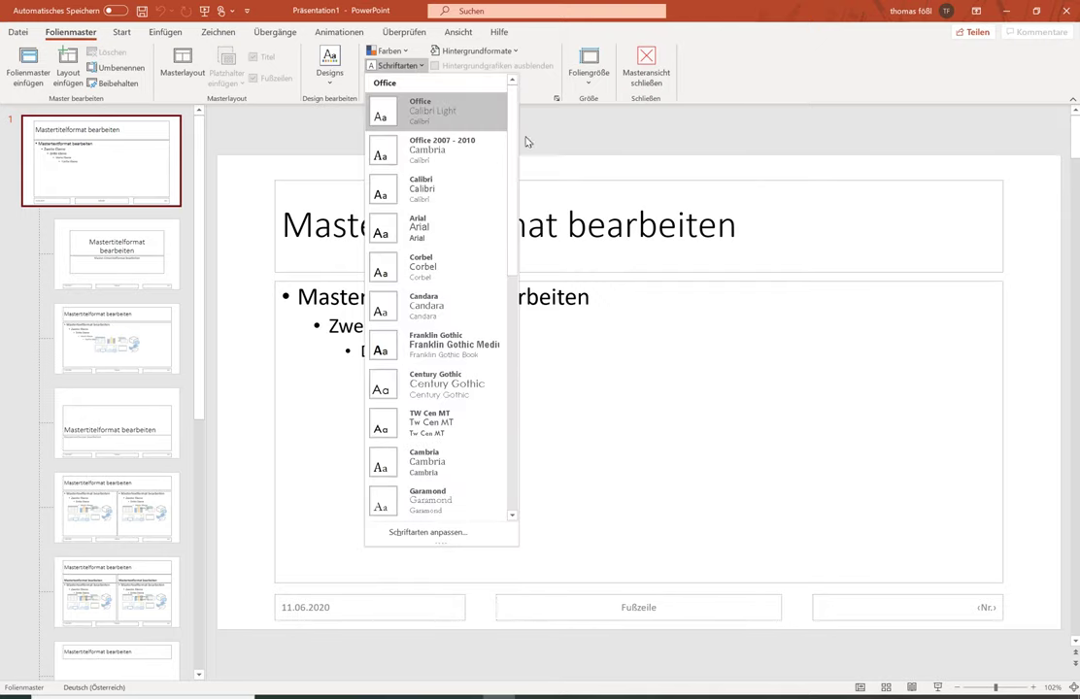
left_click_drag(513, 145, 514, 145)
left_click_drag(517, 271, 511, 515)
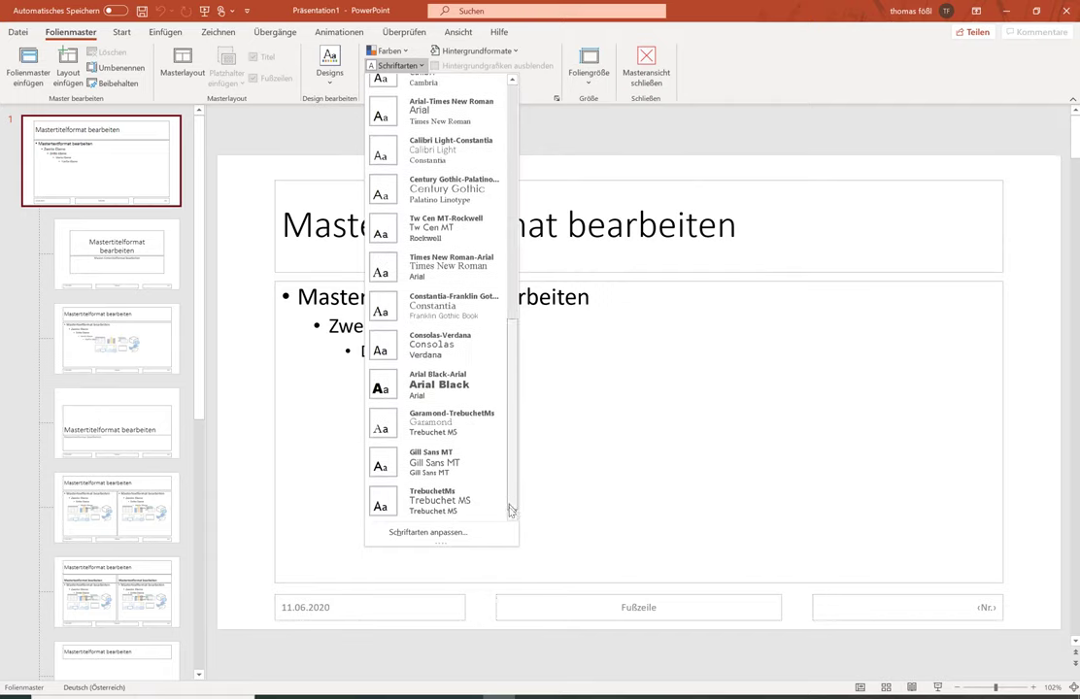
left_click(413, 537)
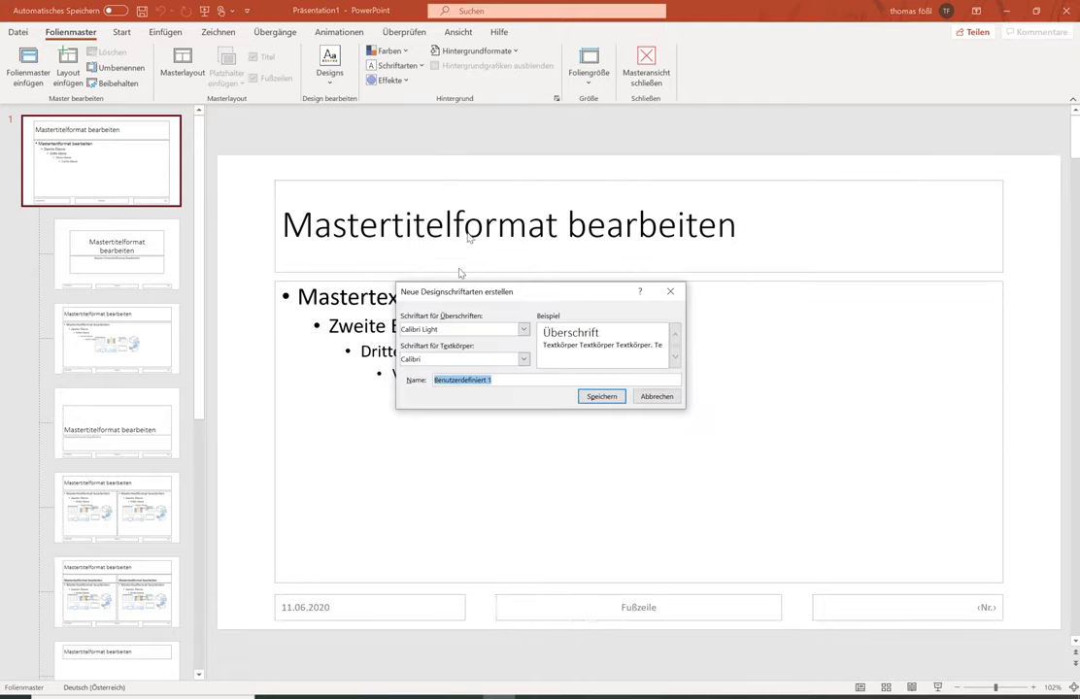
- Move the font dialog aside and magnify the screen to 300%
left_click_drag(450, 291, 382, 271)
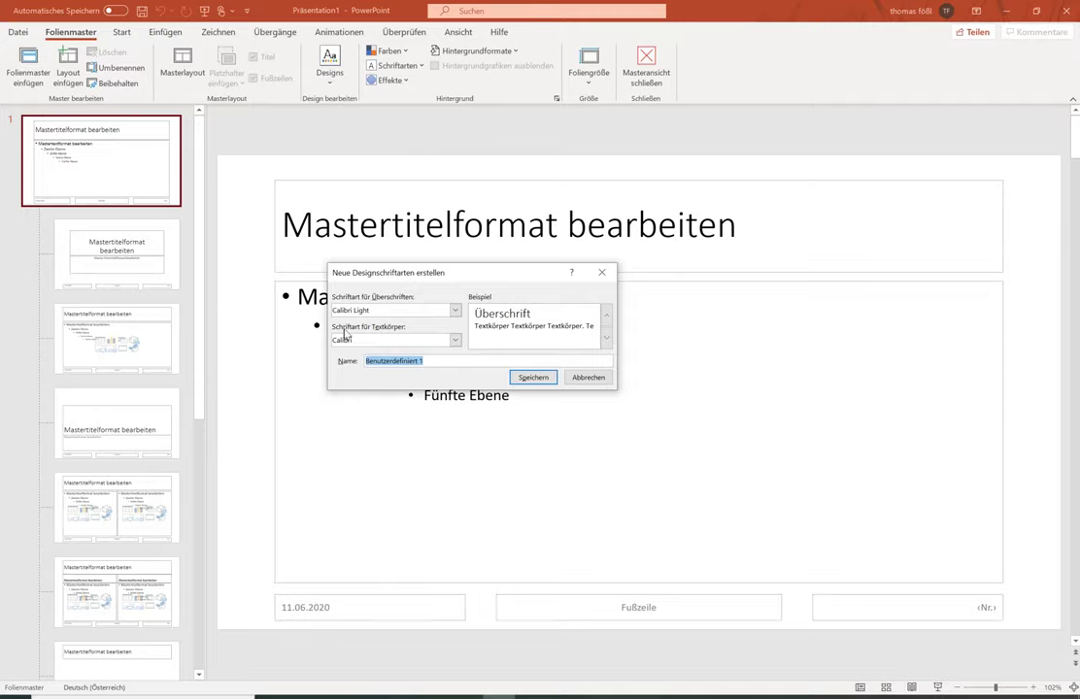
key("super+plus")
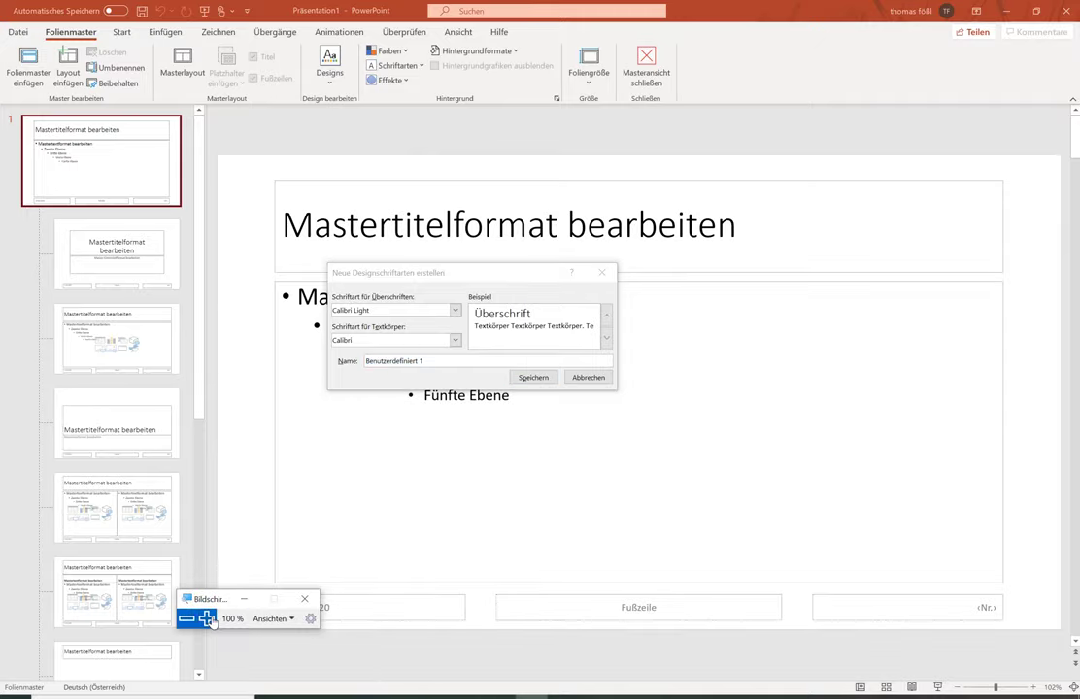
left_click(202, 618)
left_click(202, 617)
left_click(317, 573)
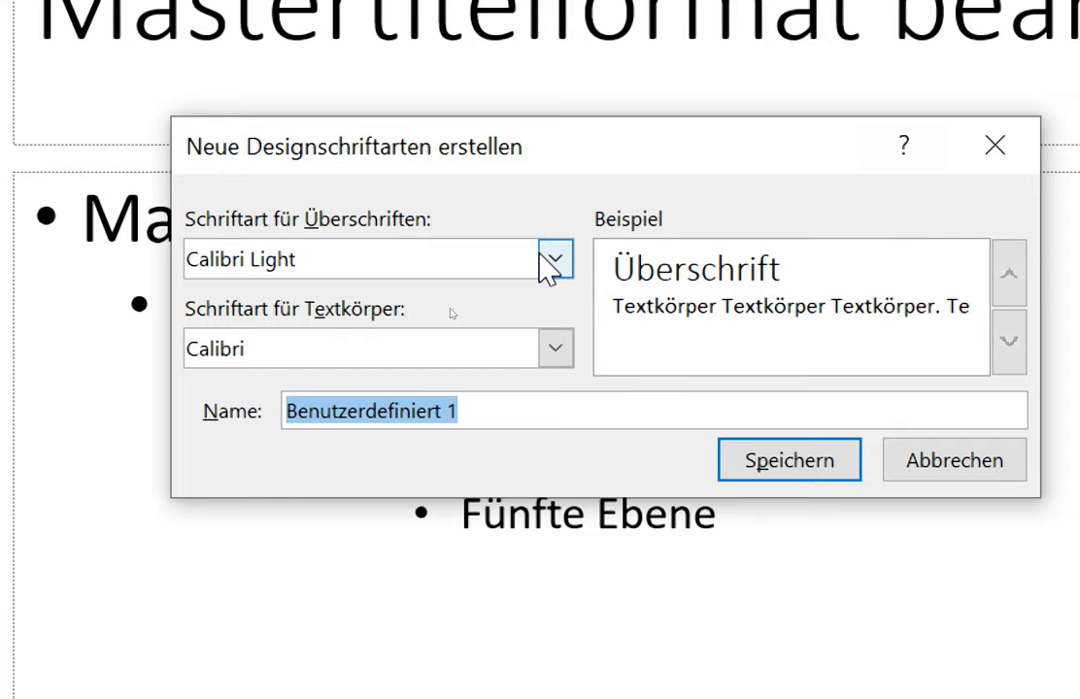
- Set the heading font to Britannic Bold and the body font to Calibri Light
left_click(555, 260)
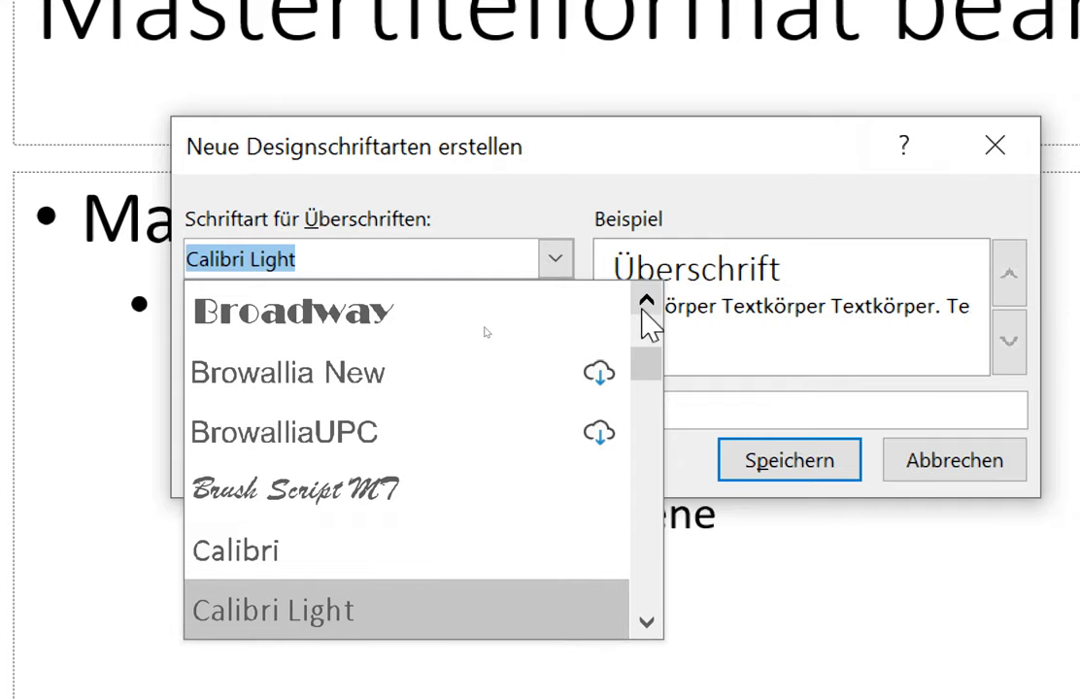
left_click(642, 308)
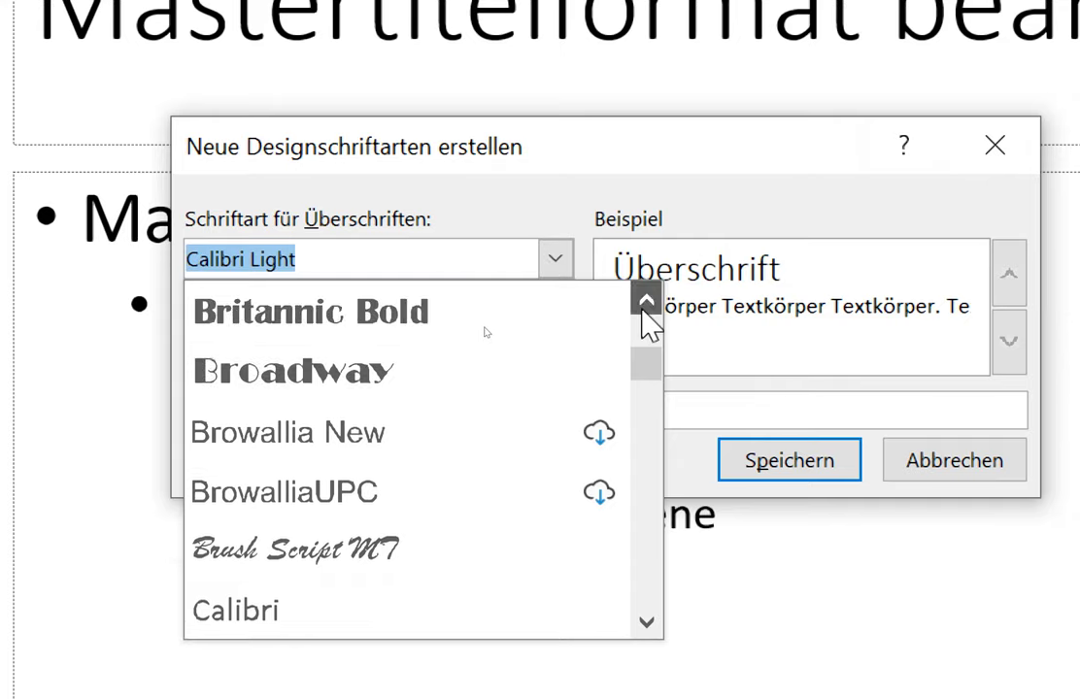
left_click(642, 309)
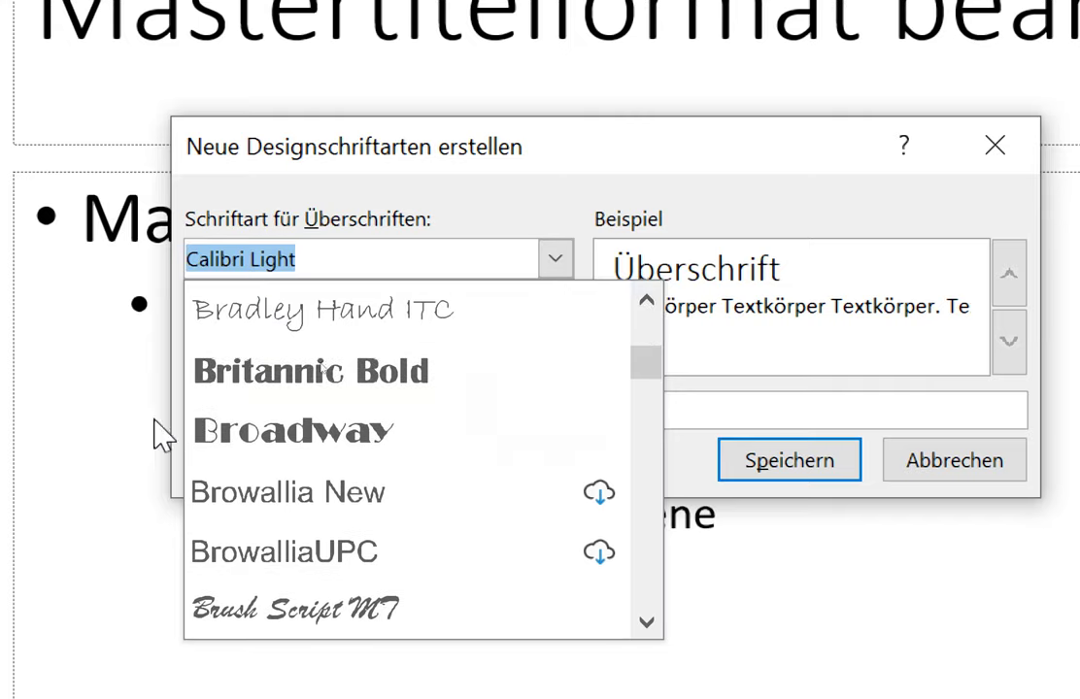
left_click(273, 374)
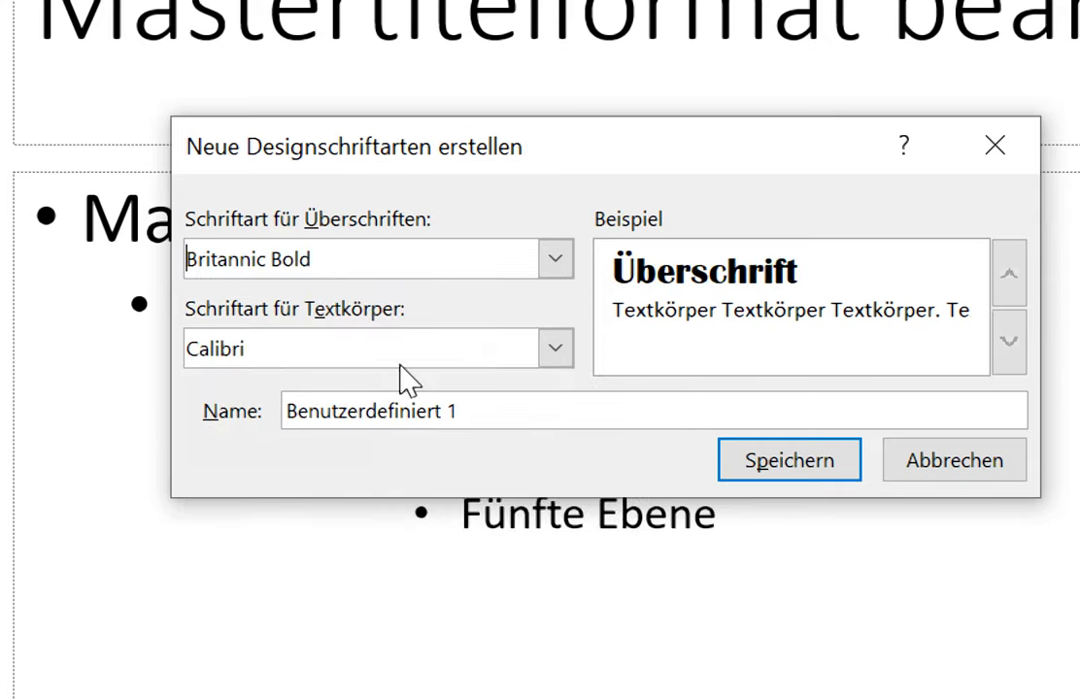
left_click(559, 348)
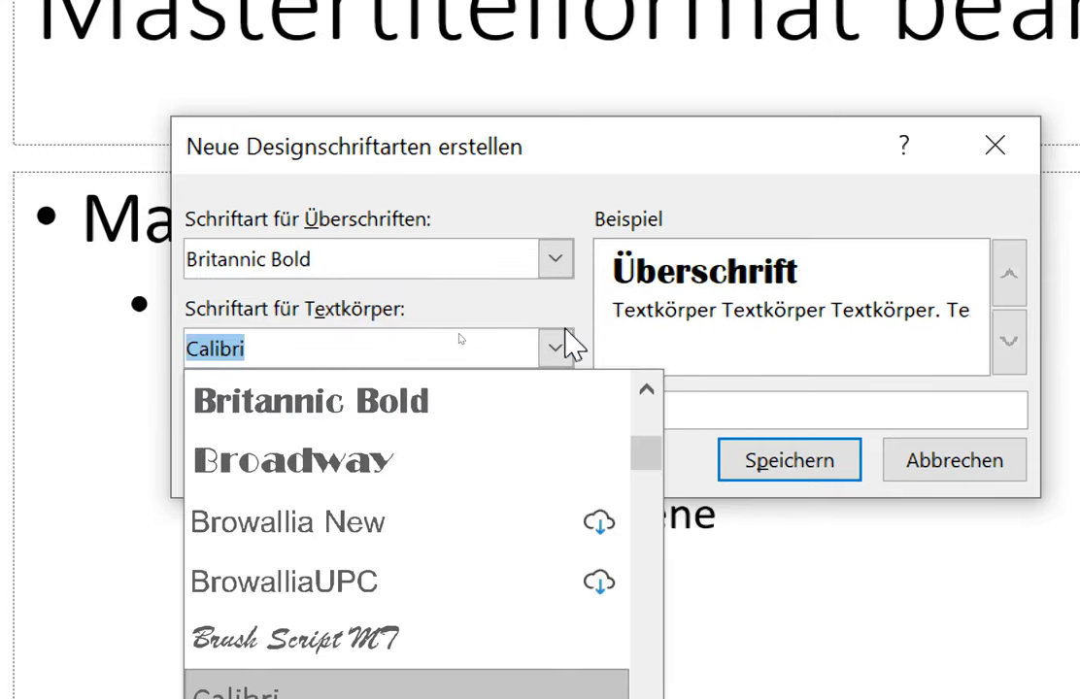
scroll(443, 559, "down", 2)
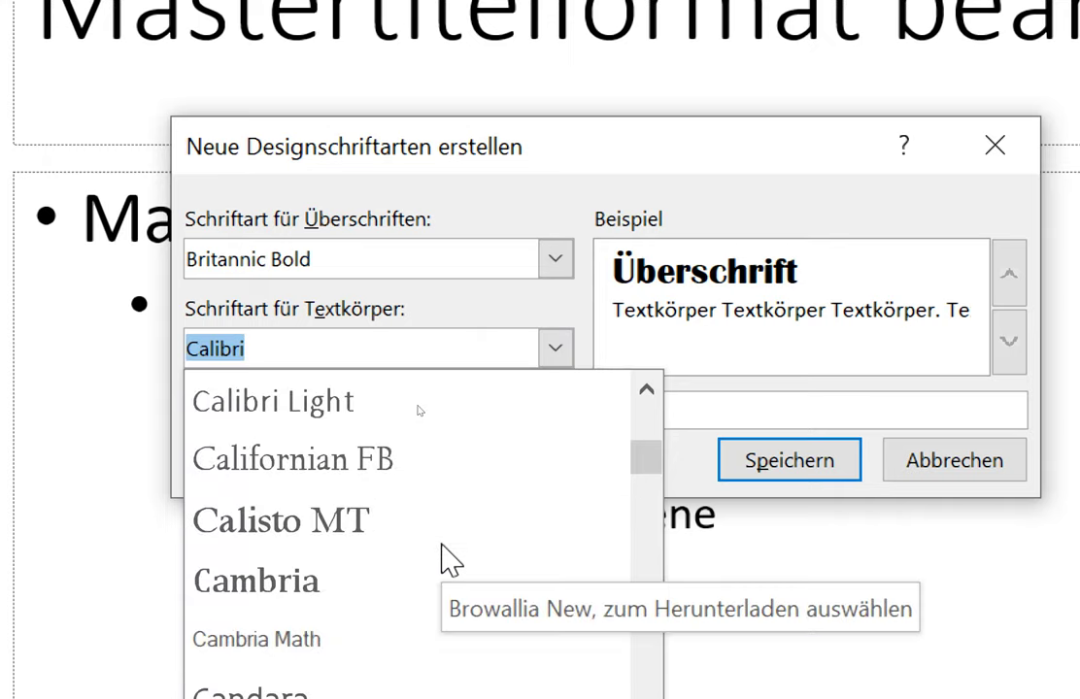
left_click(297, 408)
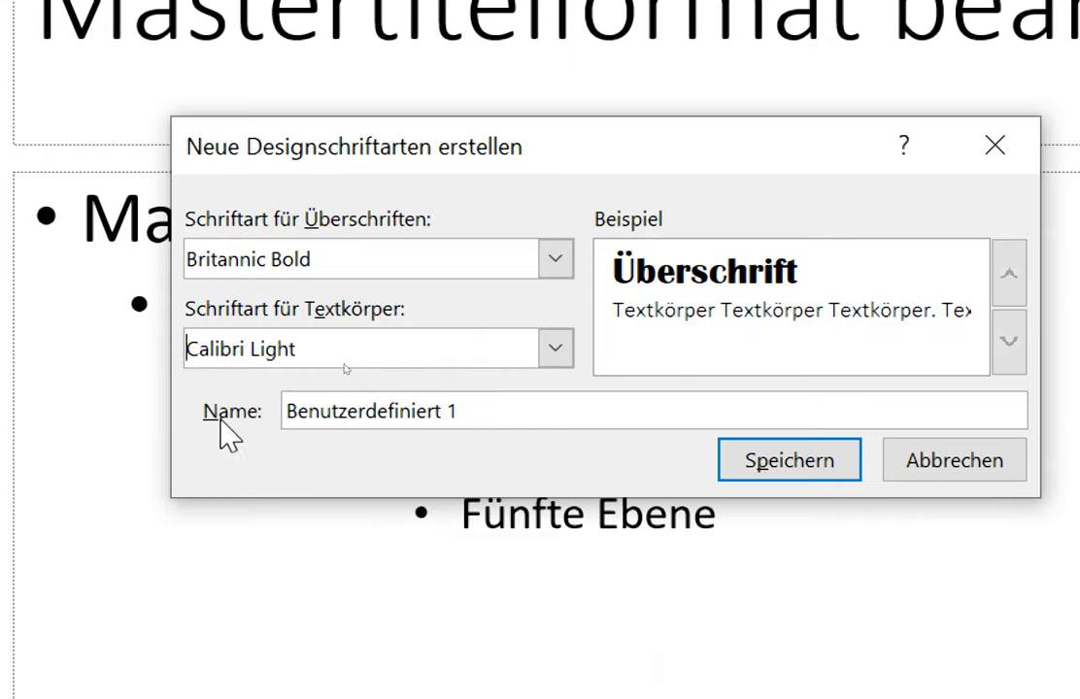
- Name the font set 'Mein Schriftartendesignpaket'
key("Tab")
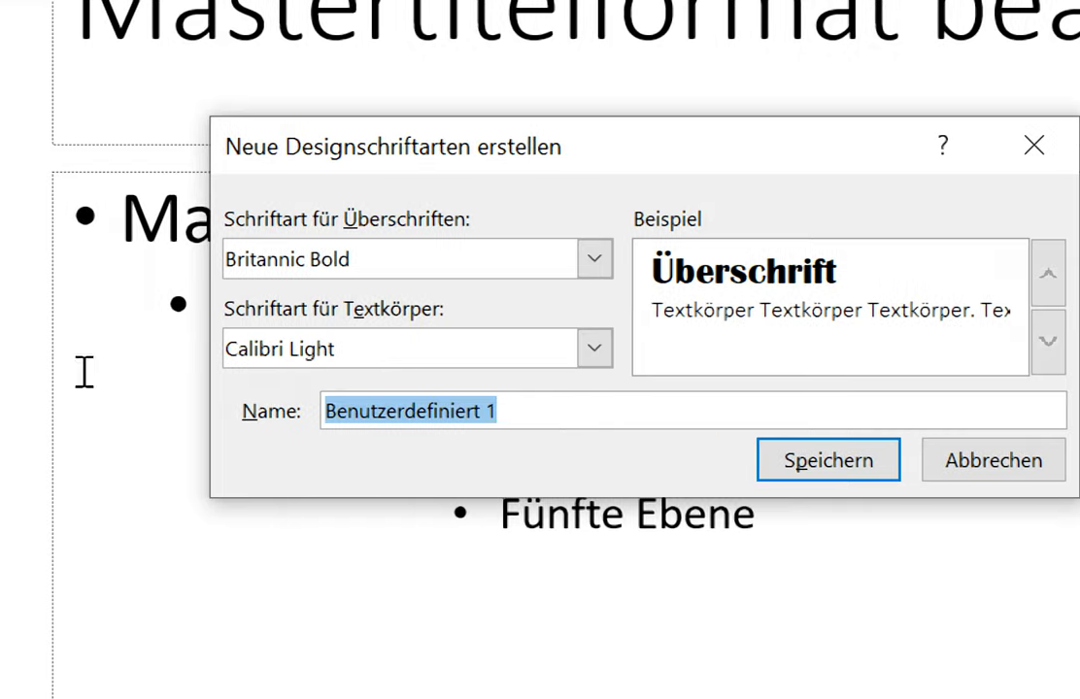
key("BackSpace")
type("M")
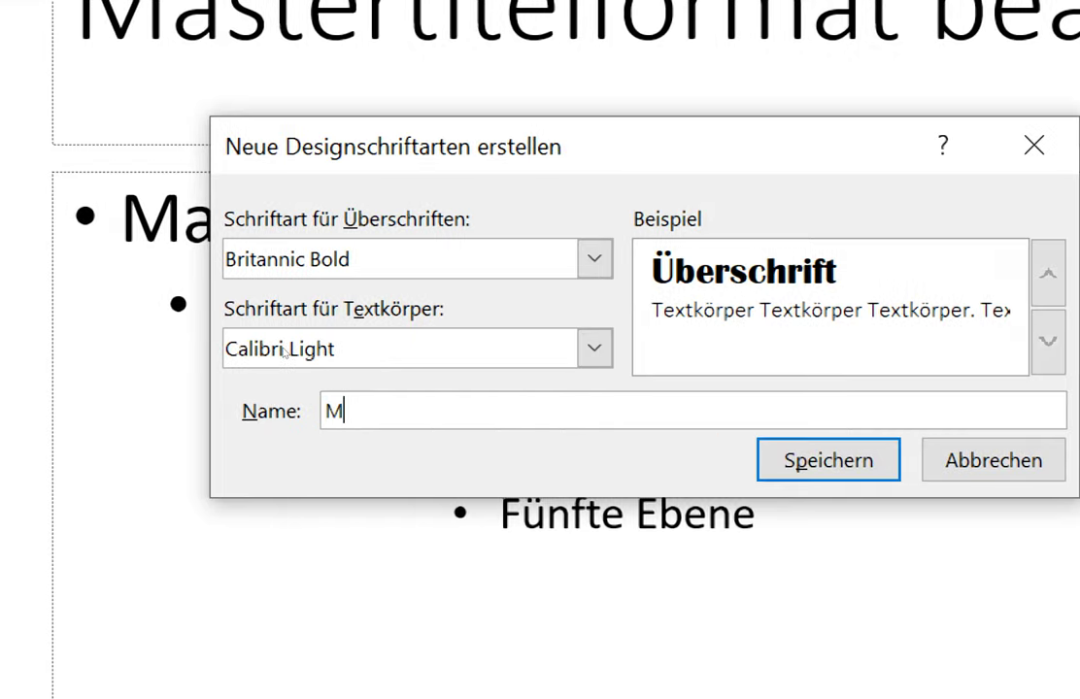
type("ein ")
type("Schriftar")
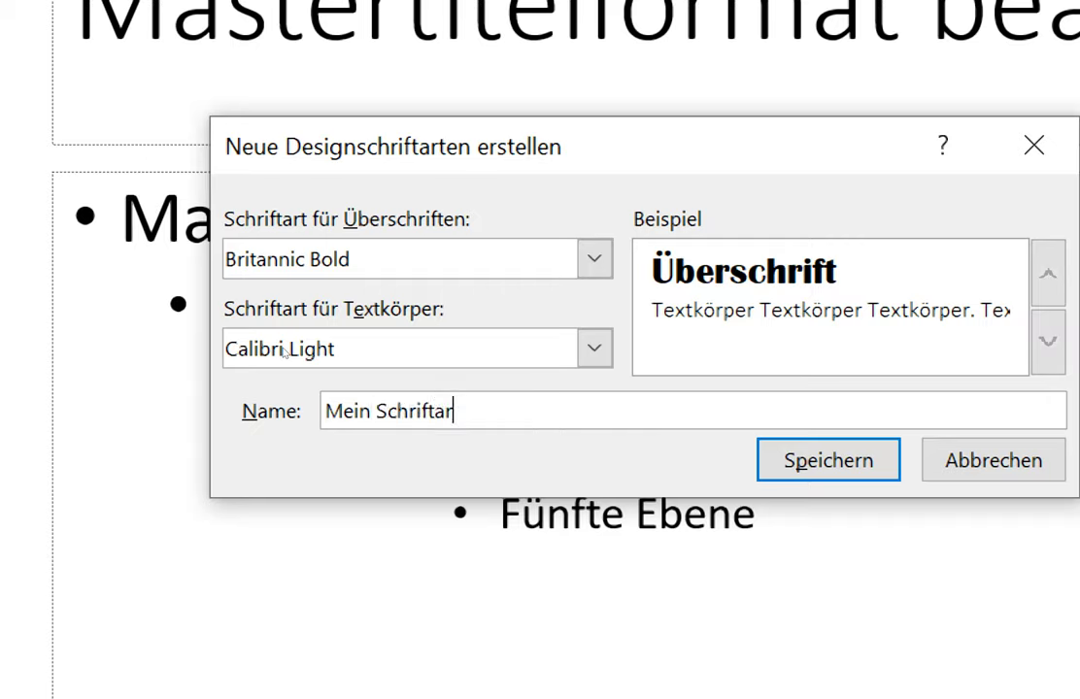
type("tendesign")
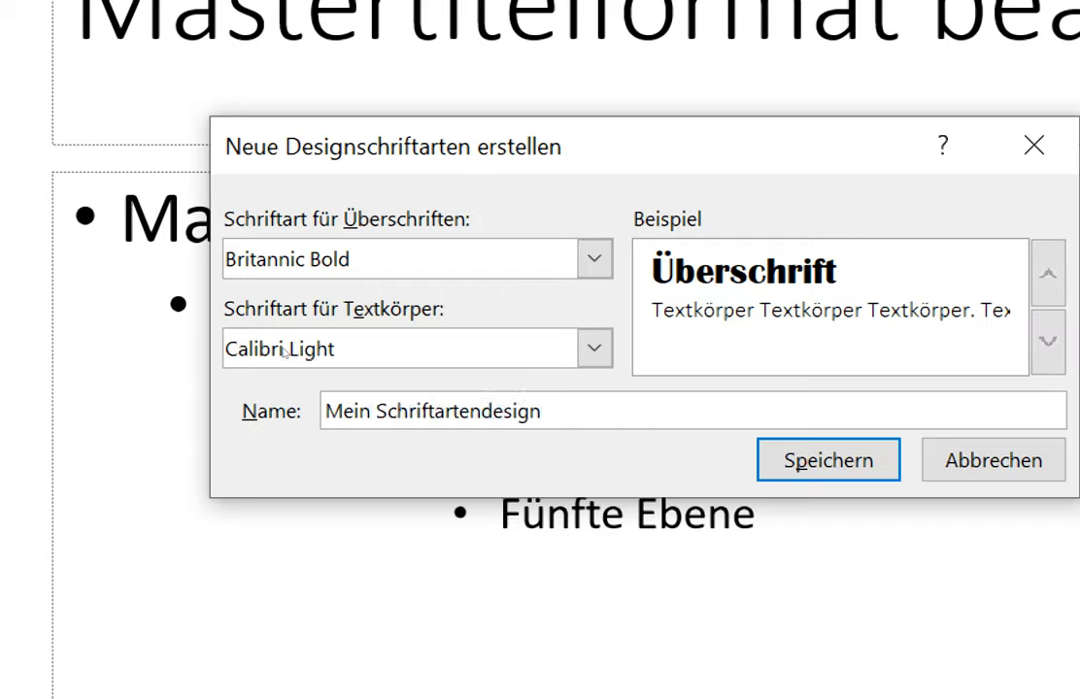
type("paket")
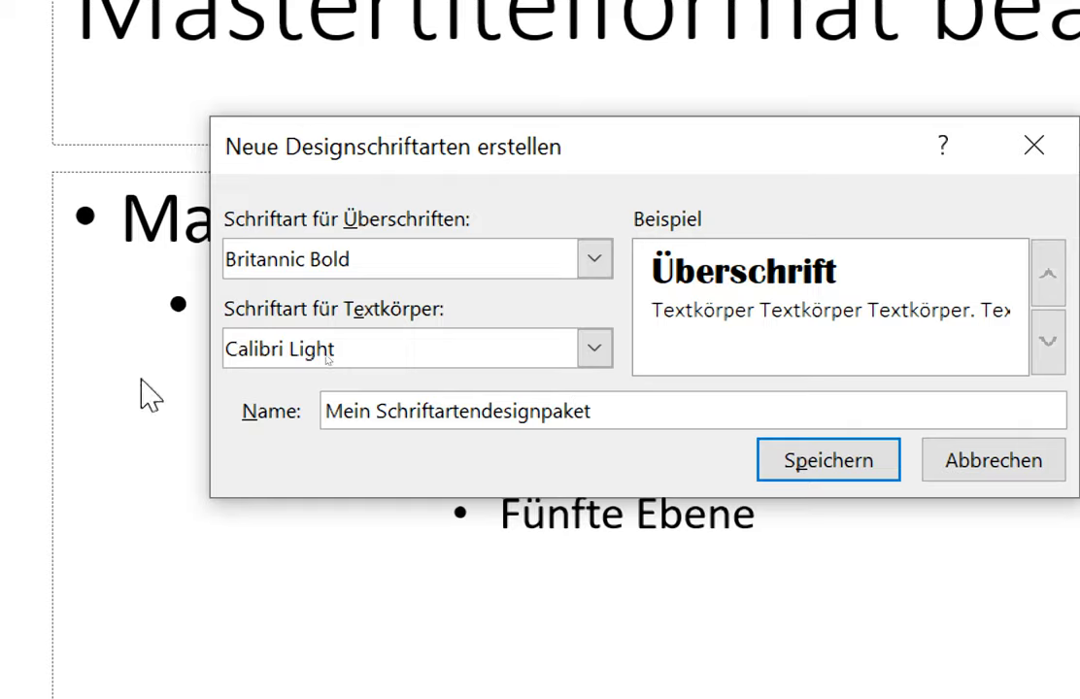
- Save the new font set and return screen magnification to 100%
left_click(821, 471)
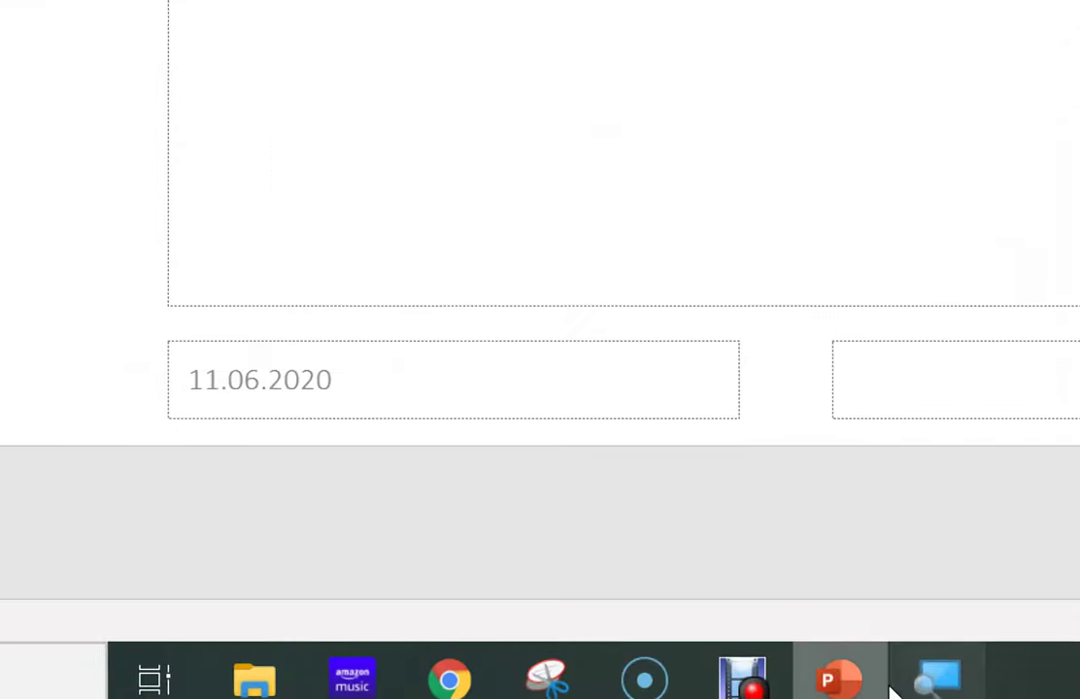
left_click(891, 689)
left_click(149, 622)
left_click(140, 658)
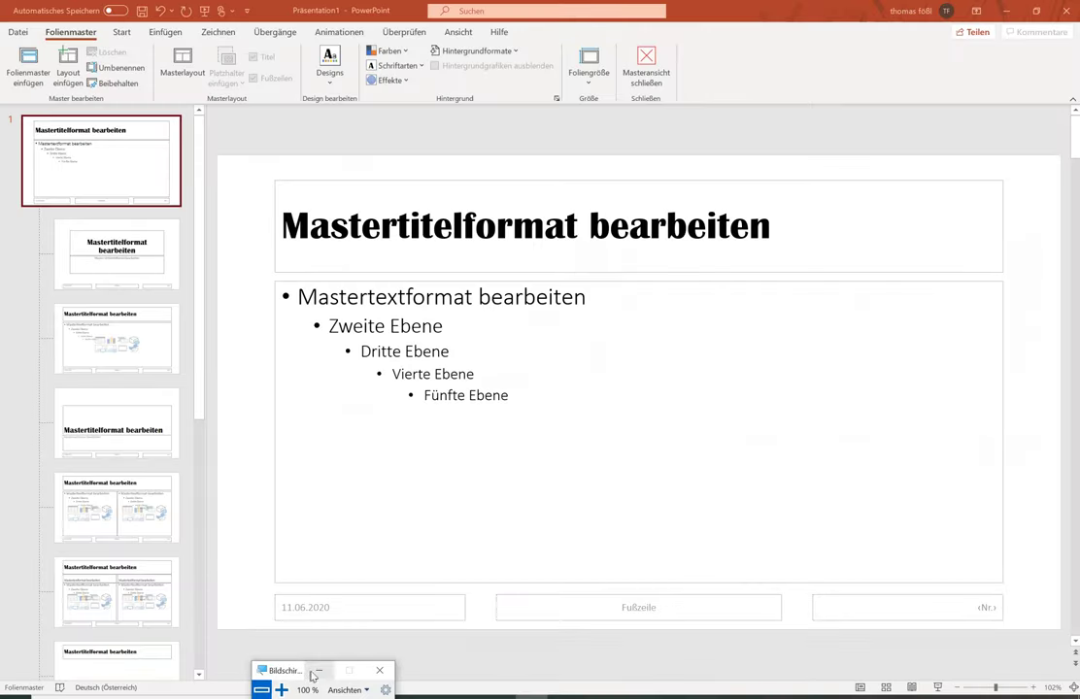
- Apply Mein Schriftartendesignpaket, check the title layout, and select the master title text
left_click(420, 66)
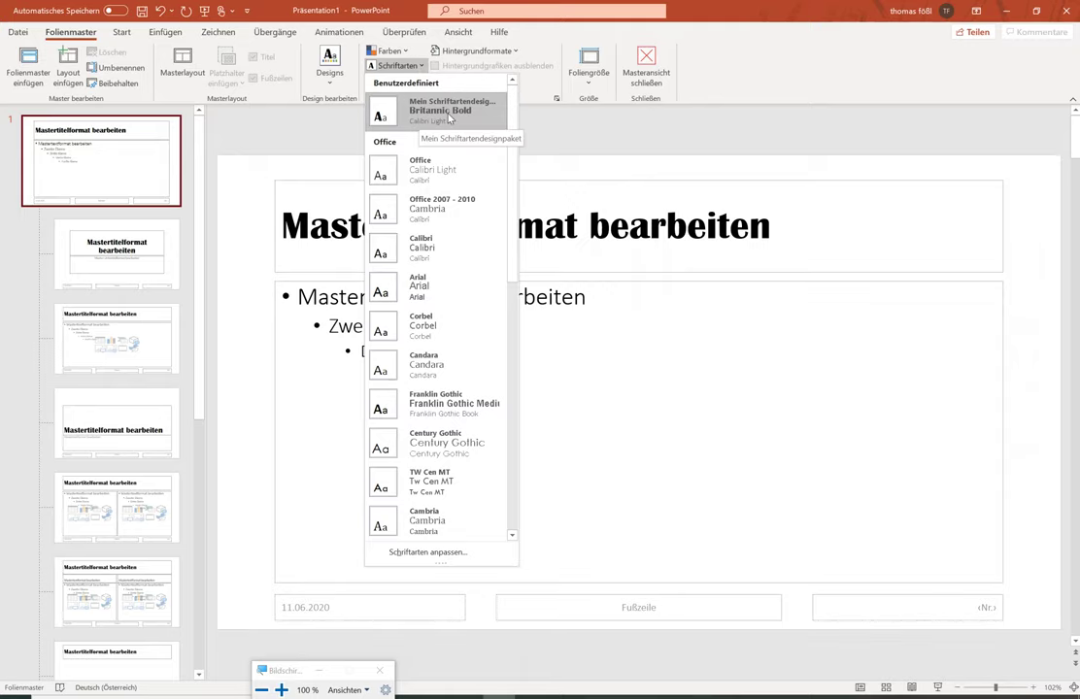
left_click(254, 190)
left_click(123, 224)
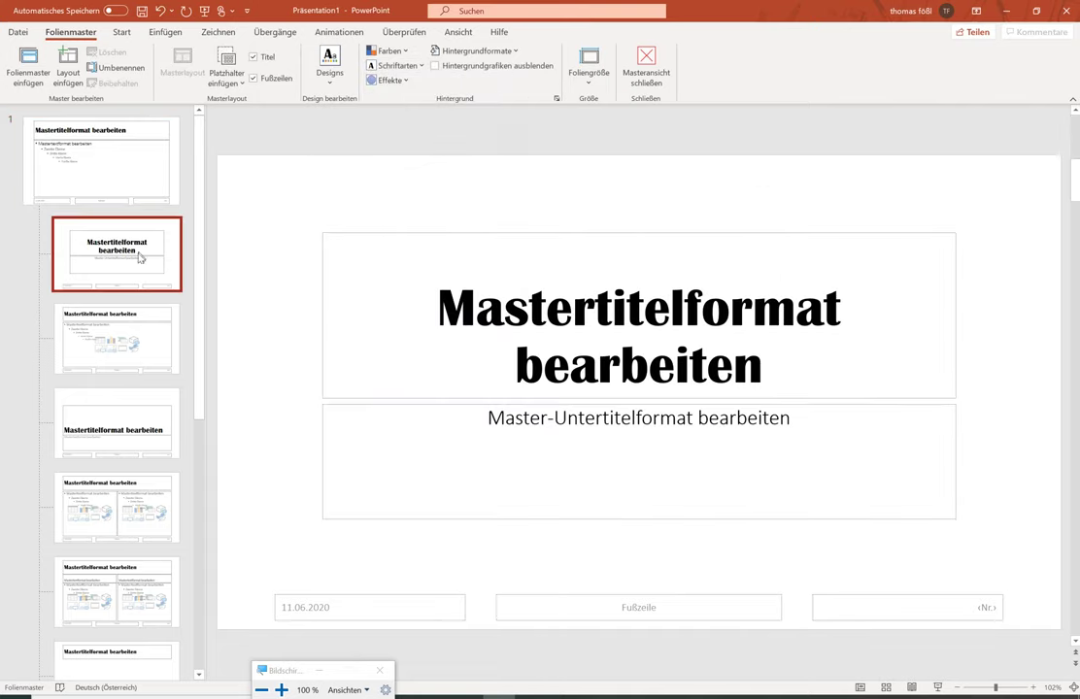
left_click(85, 200)
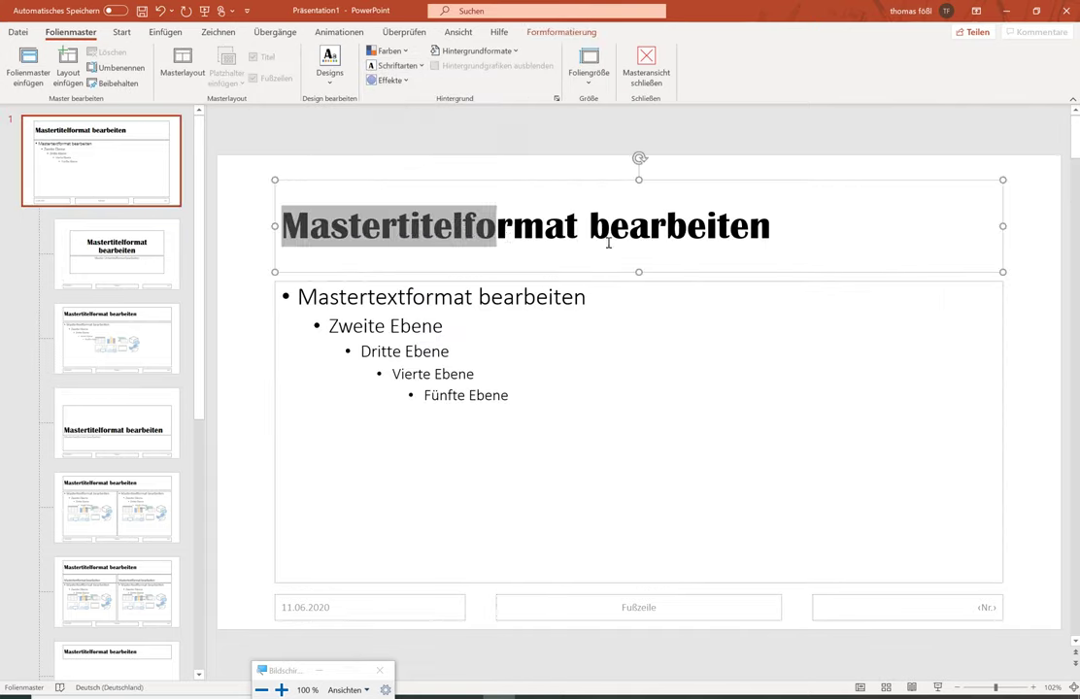
left_click_drag(288, 222, 706, 277)
- Give the Zweite Ebene line filled square bullets
left_click(321, 296)
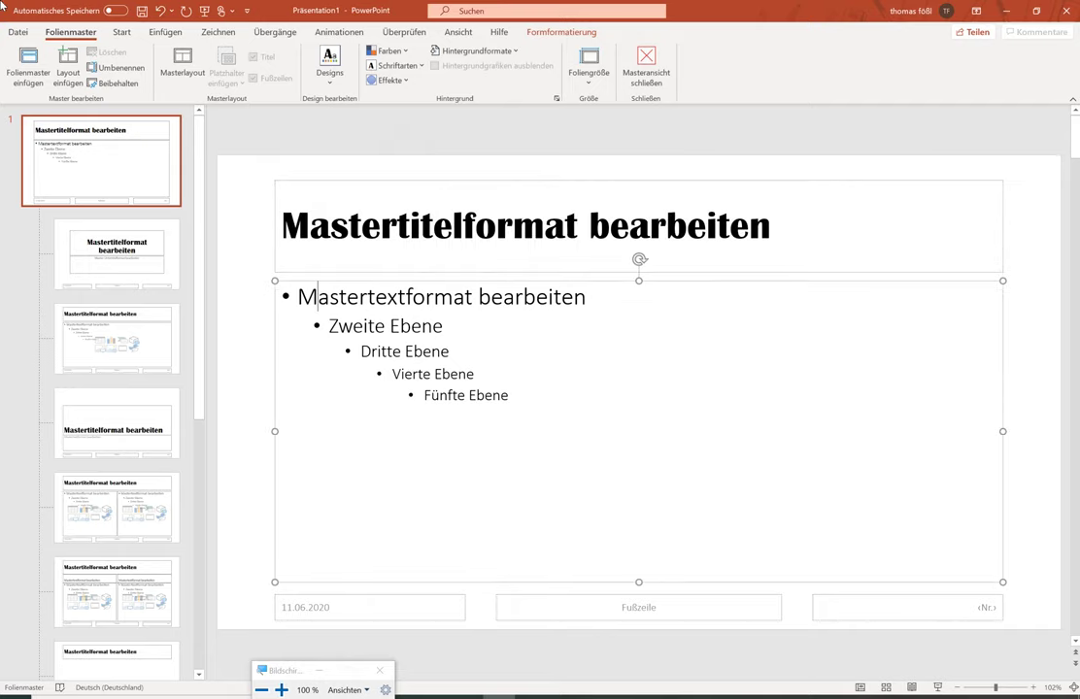
left_click(111, 32)
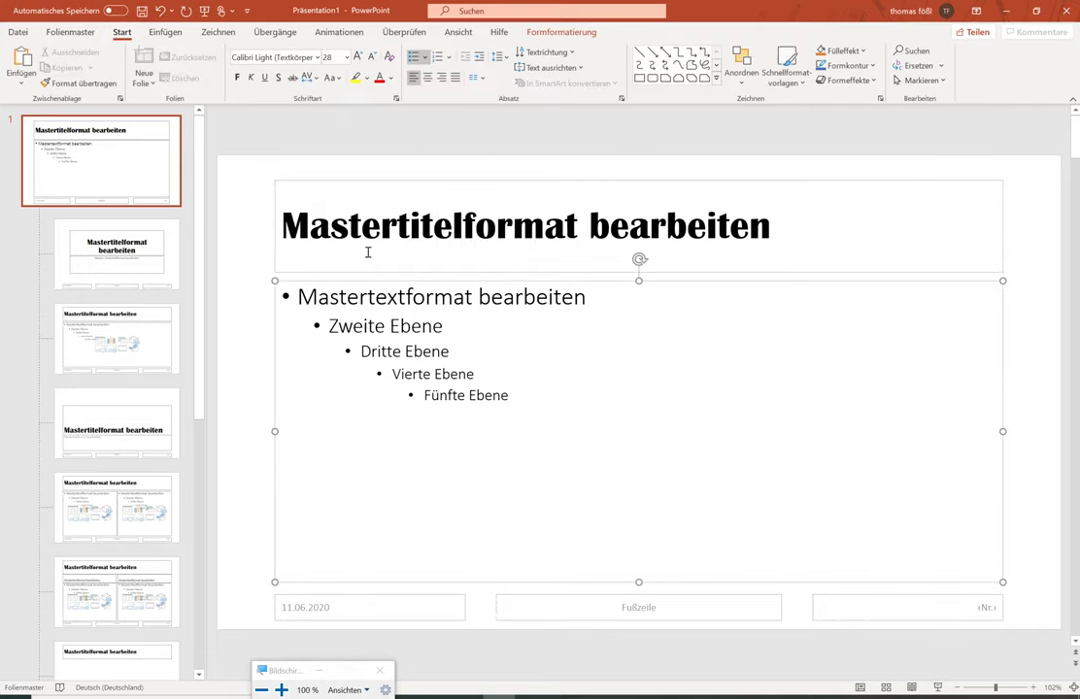
left_click(101, 165)
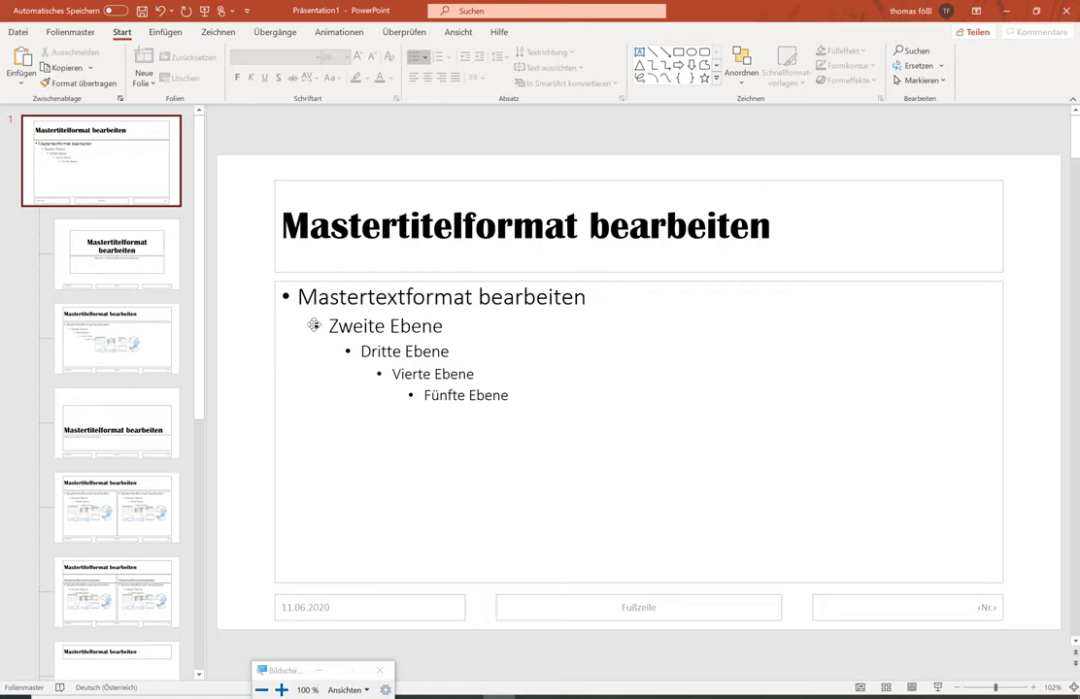
left_click(302, 322)
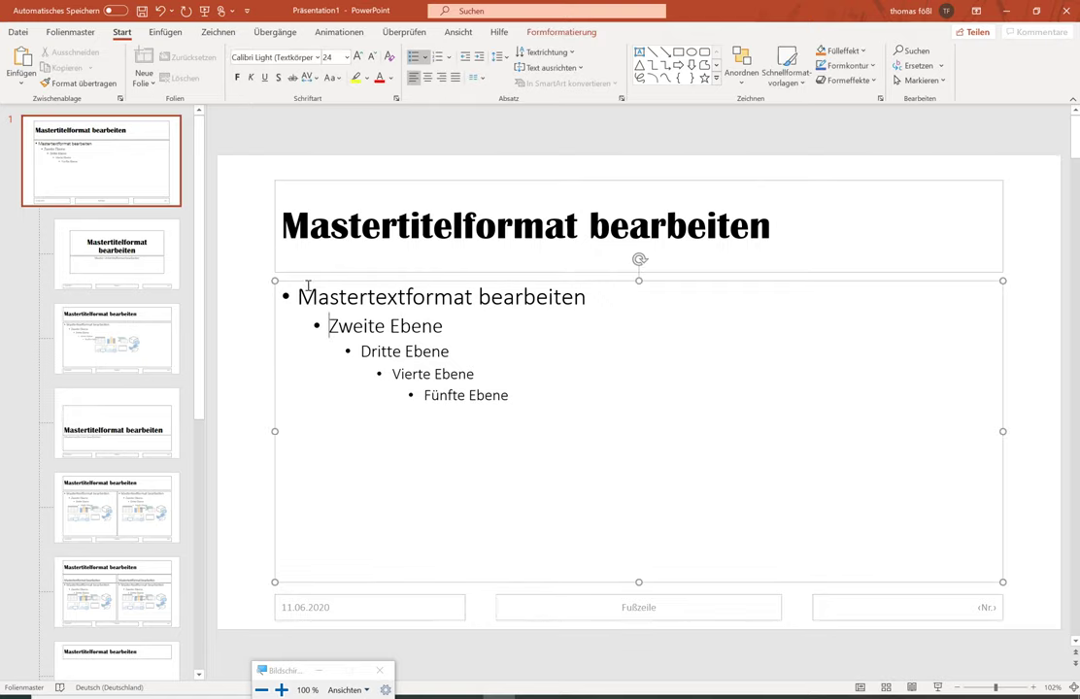
left_click(424, 60)
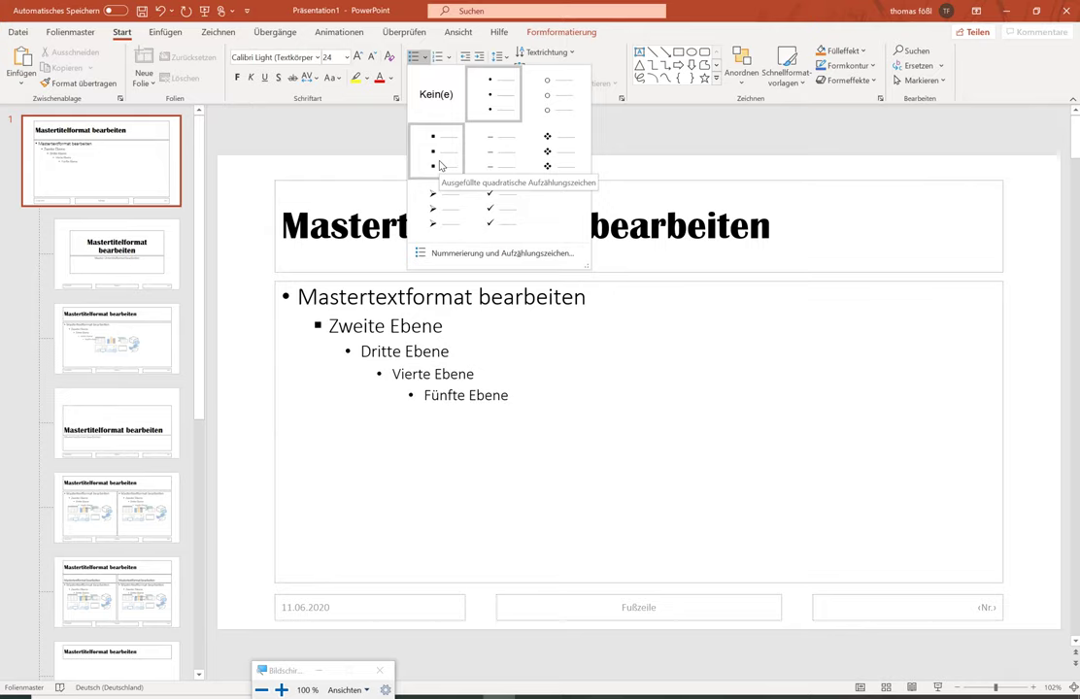
left_click(439, 165)
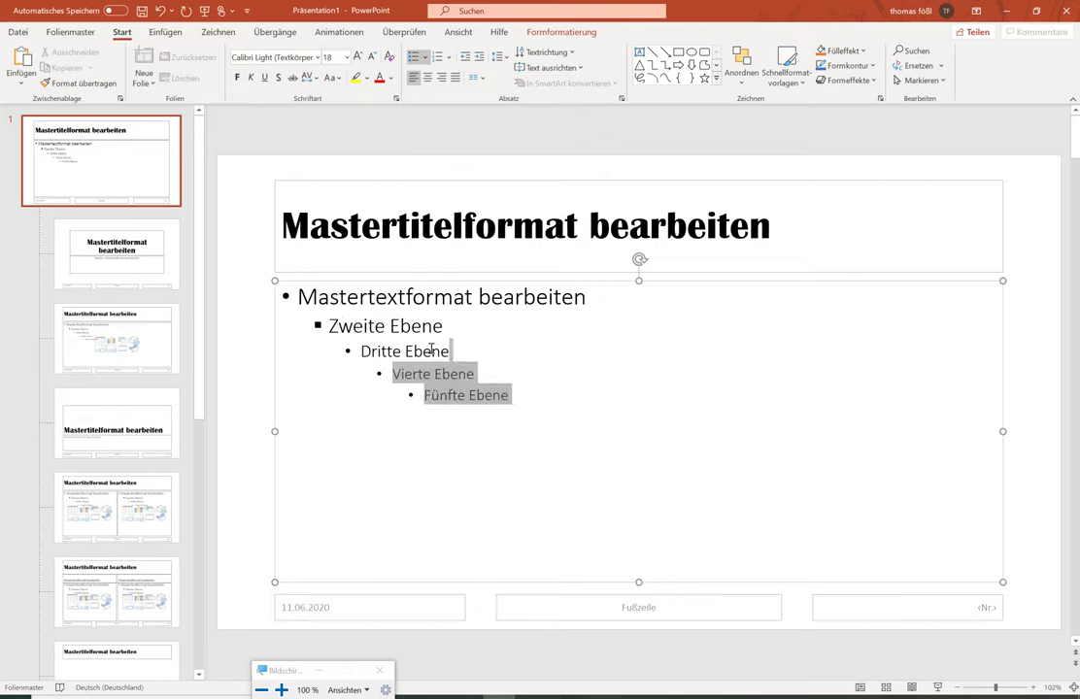
- Apply square bullets to all five levels, then try (1) numbering
left_click_drag(533, 386, 294, 295)
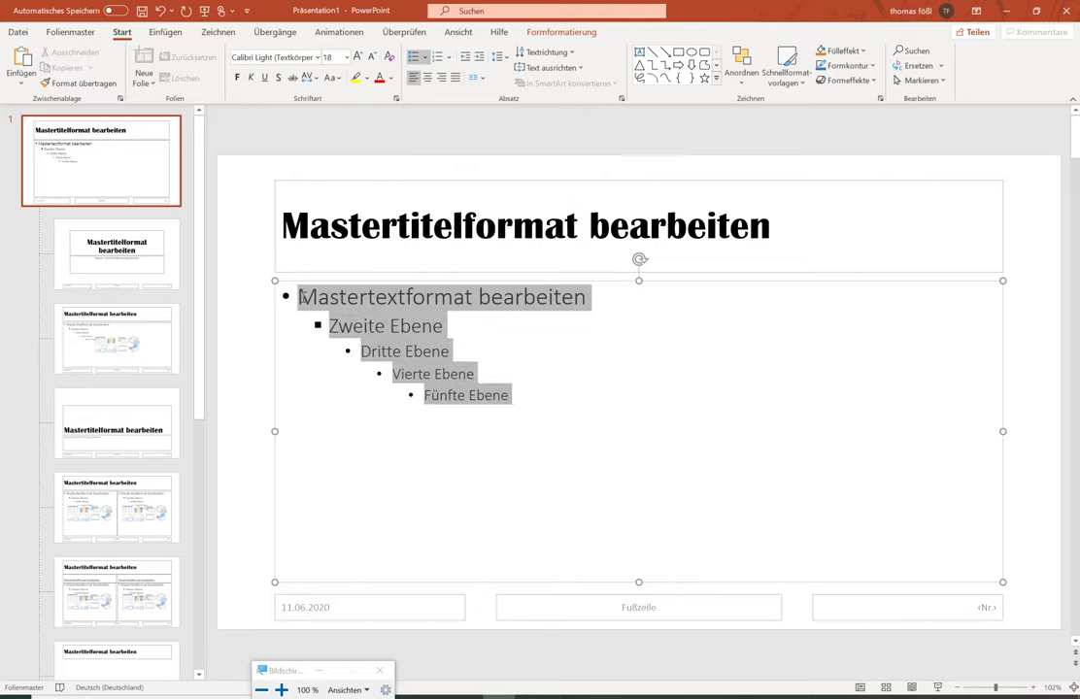
left_click(425, 57)
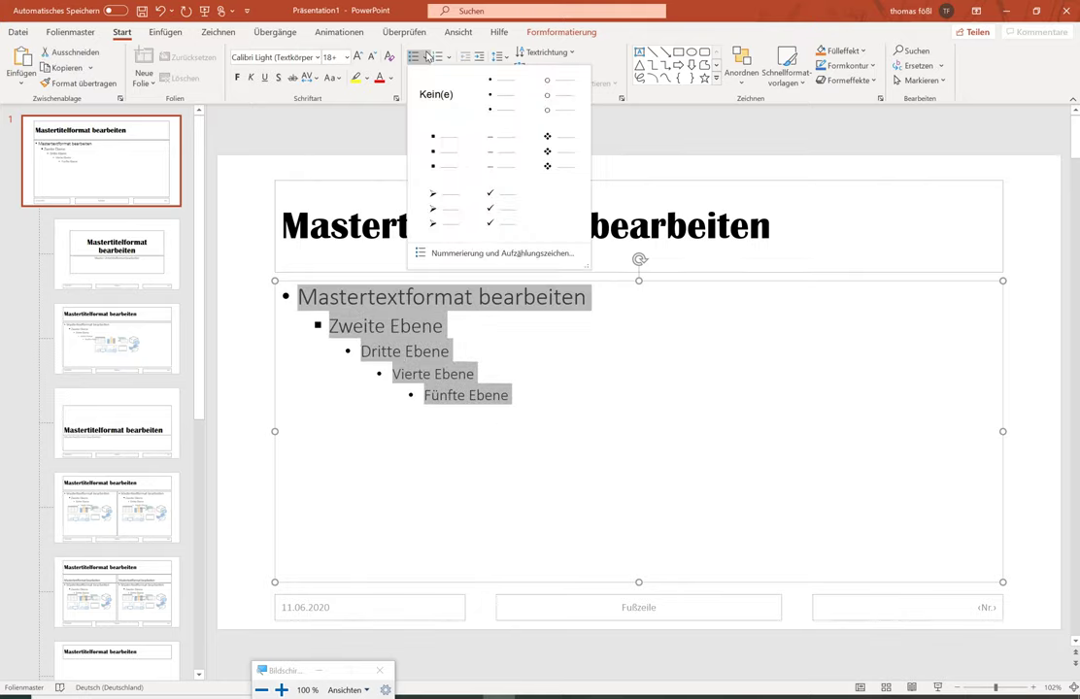
left_click(434, 154)
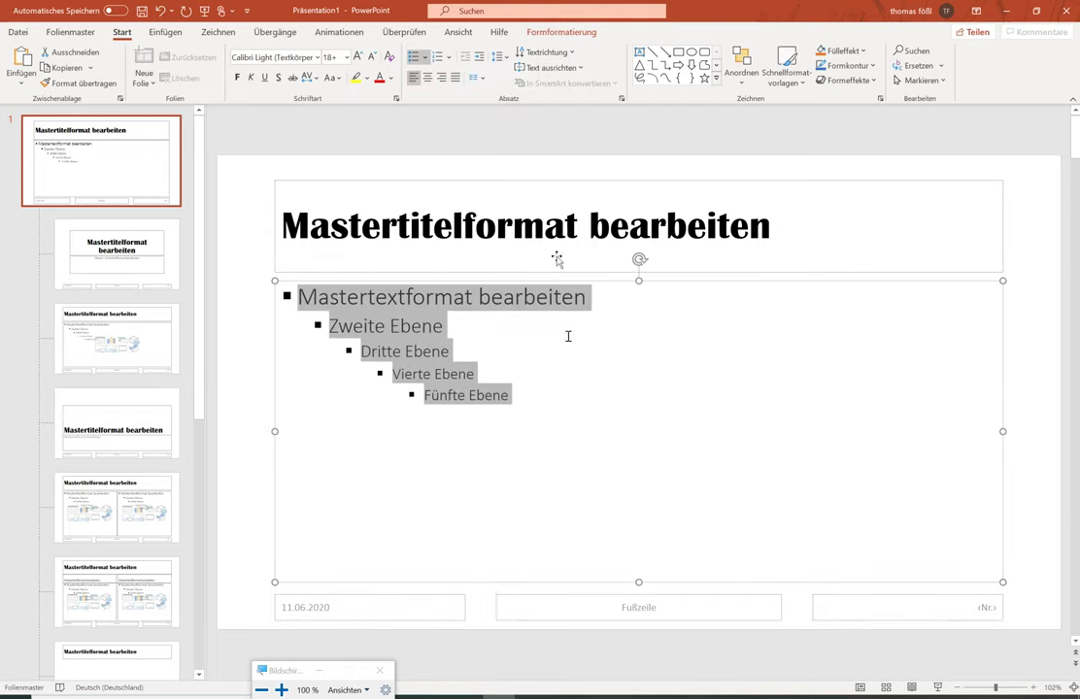
left_click(448, 58)
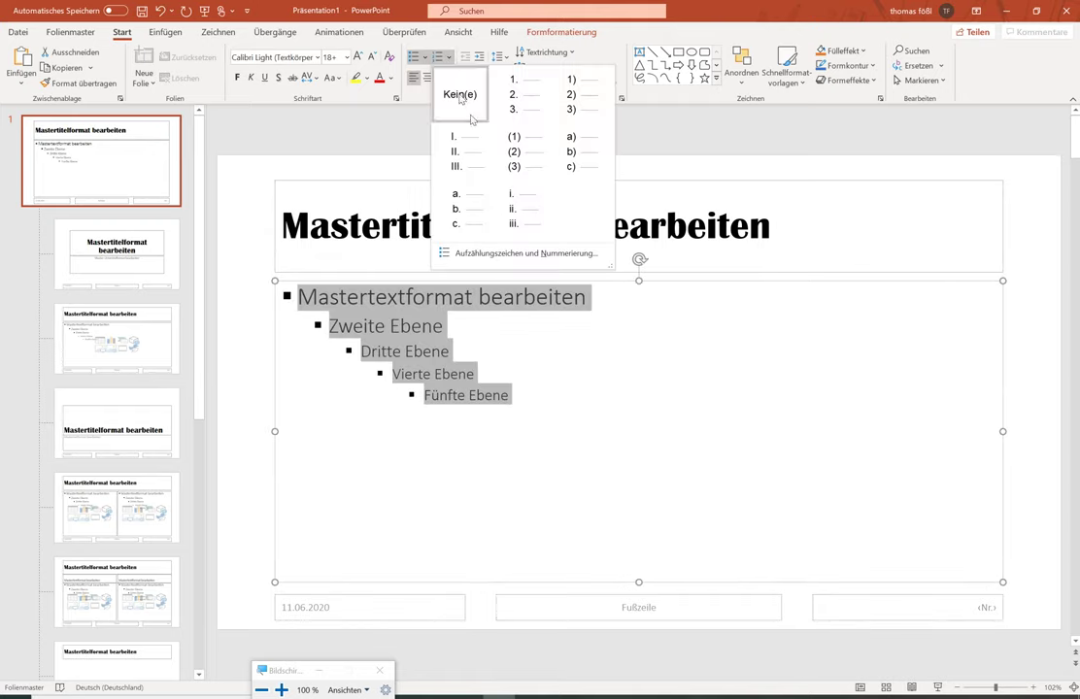
left_click(520, 152)
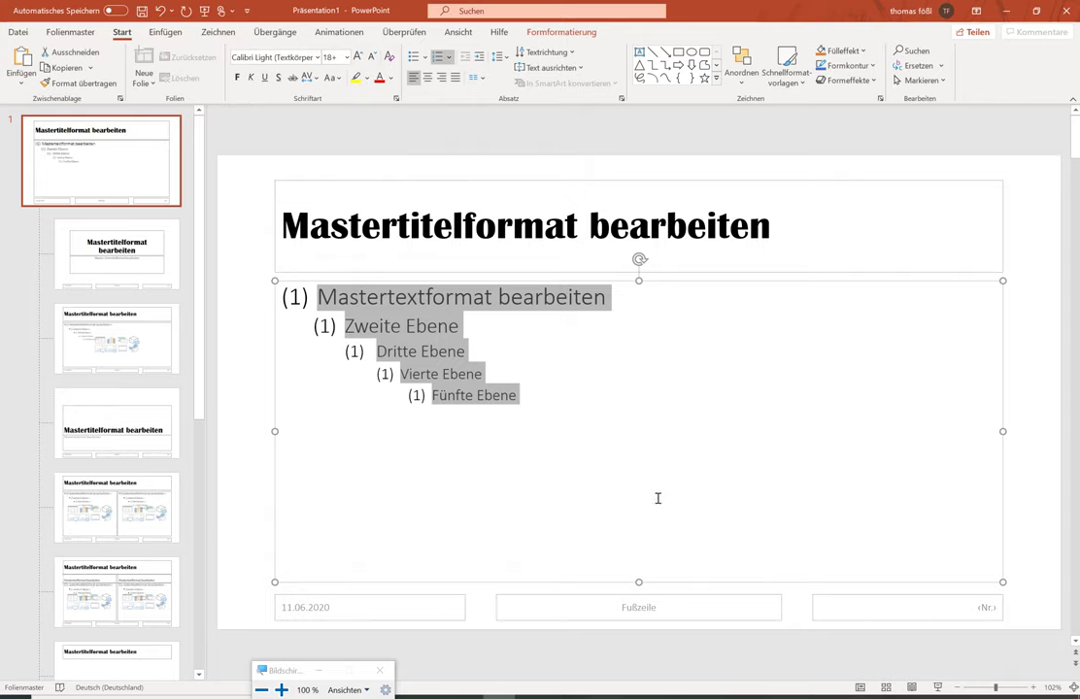
- Replace the numbering with filled square bullets on all five levels
left_click(450, 58)
left_click(449, 59)
left_click(450, 59)
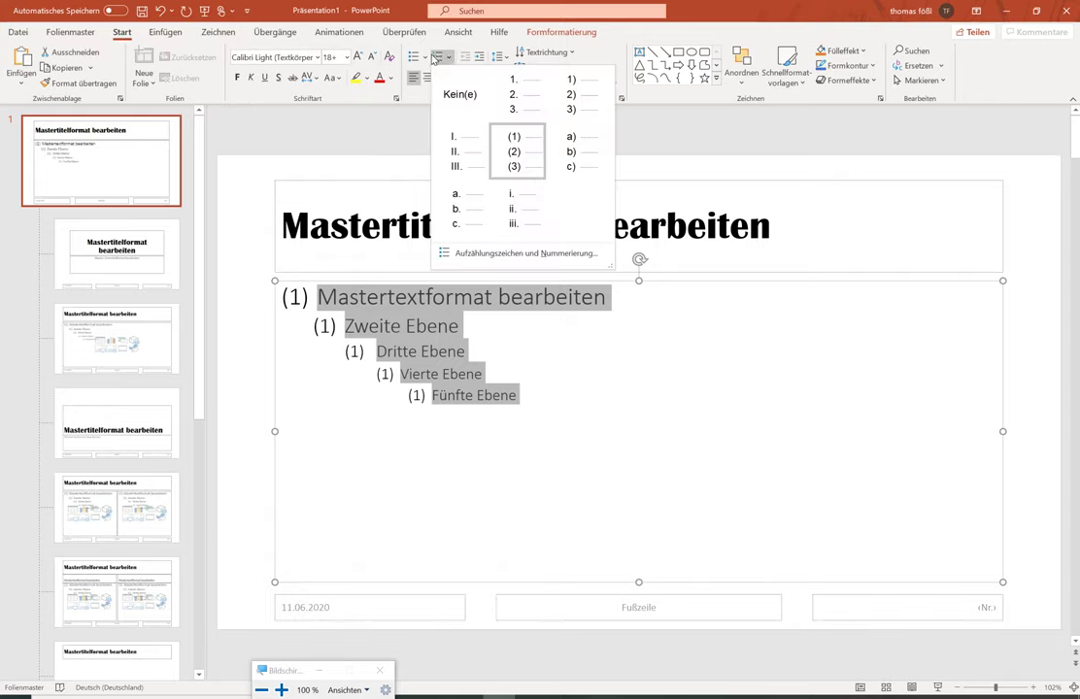
left_click(425, 59)
left_click(426, 59)
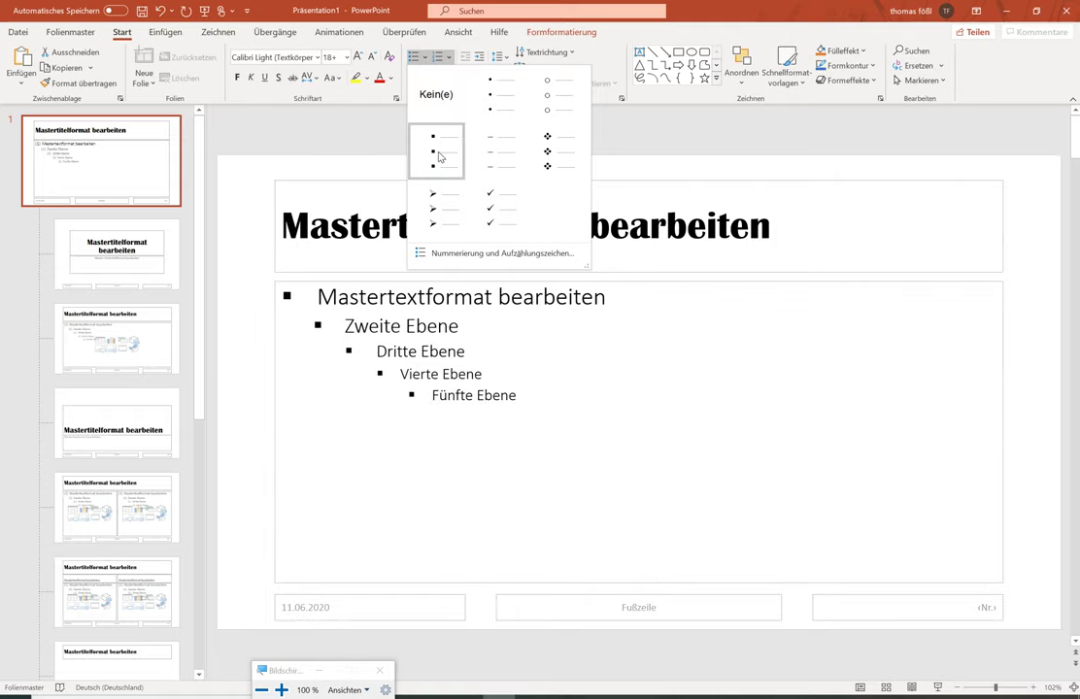
left_click(438, 157)
left_click(454, 450)
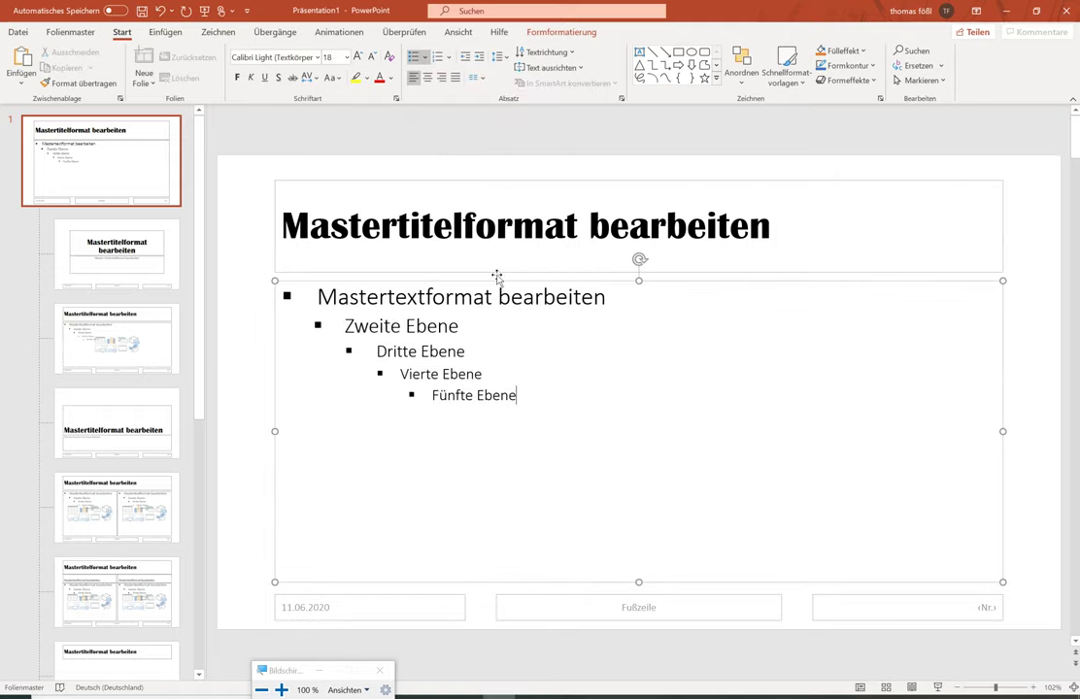
- Set the master title to 54 pt with a text shadow, leaving its colour black
left_click_drag(786, 231, 272, 226)
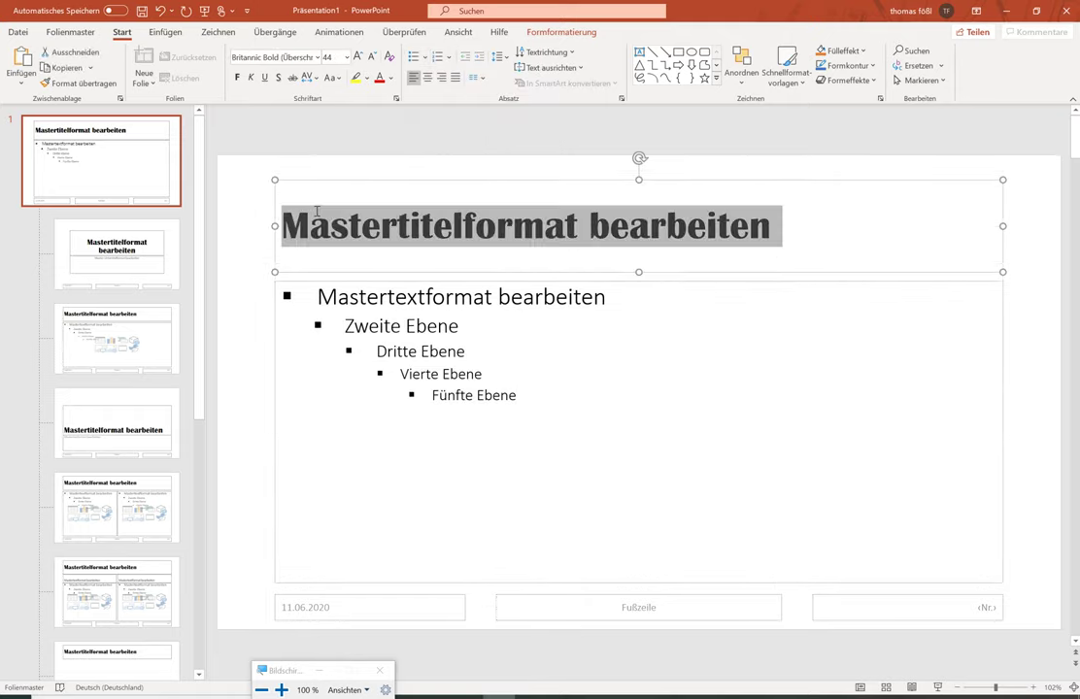
left_click(347, 57)
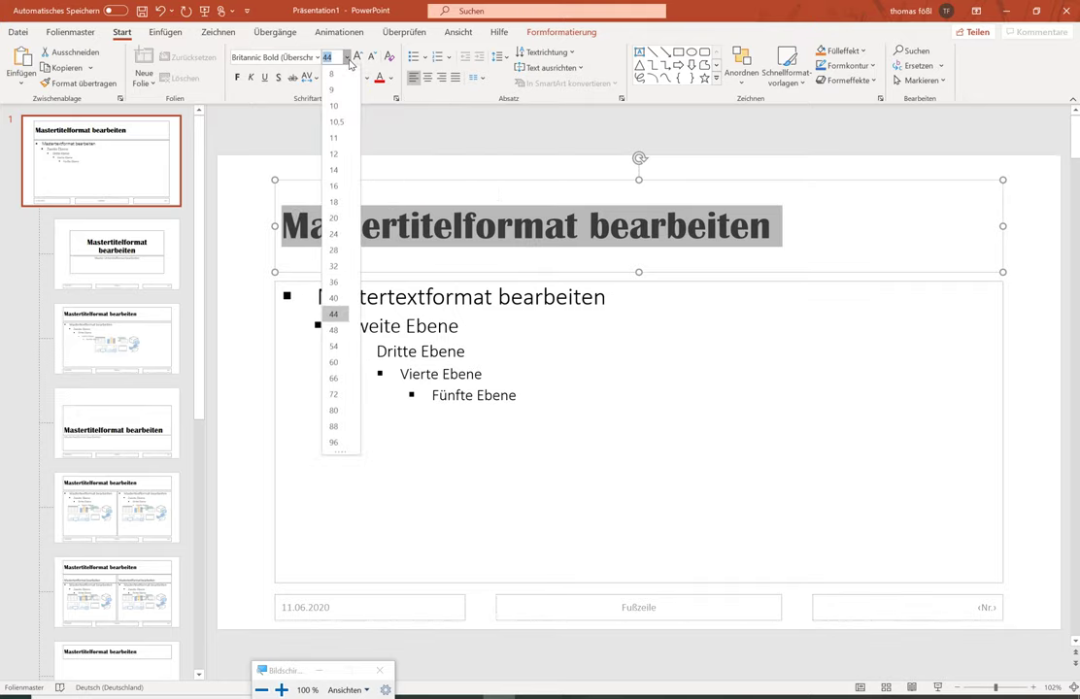
left_click(334, 345)
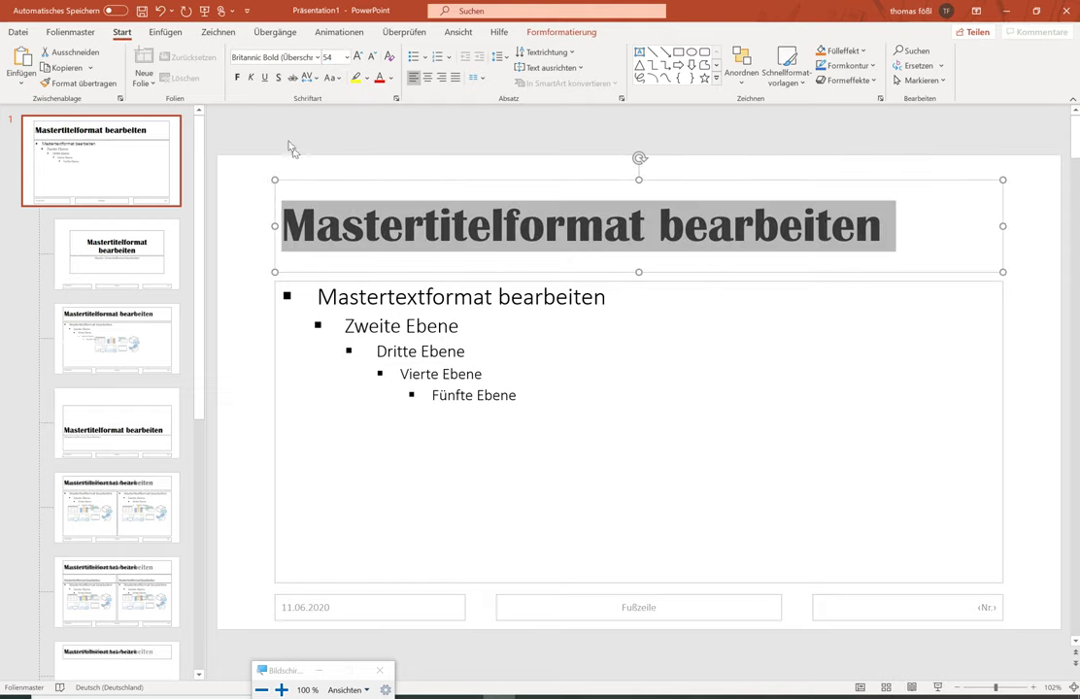
left_click(279, 78)
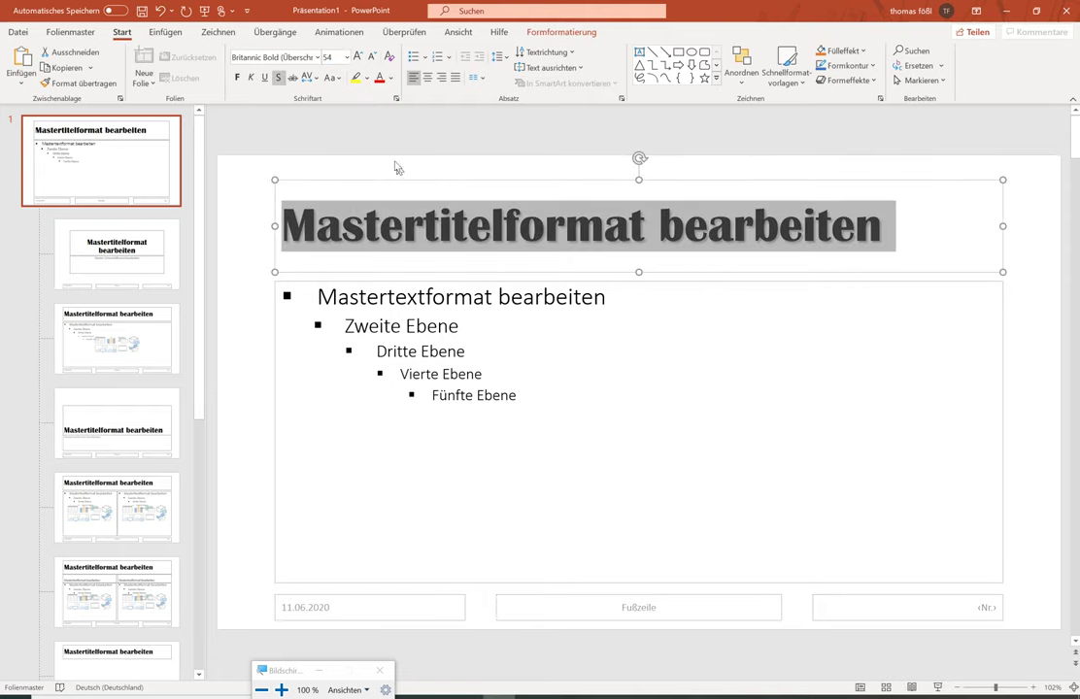
left_click(392, 78)
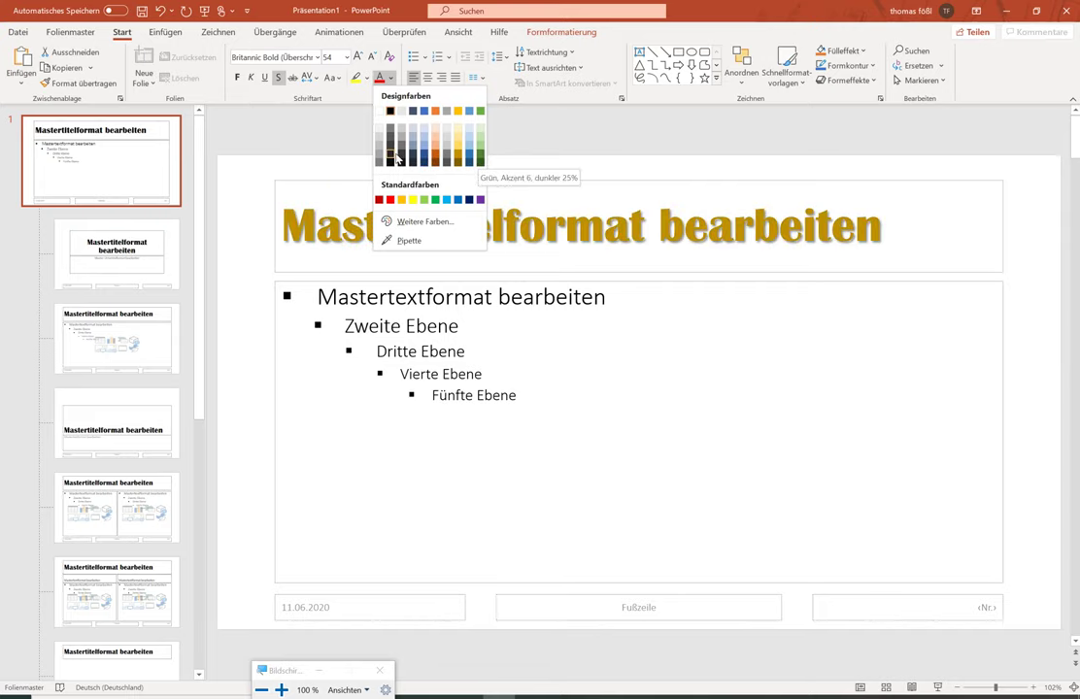
left_click(304, 169)
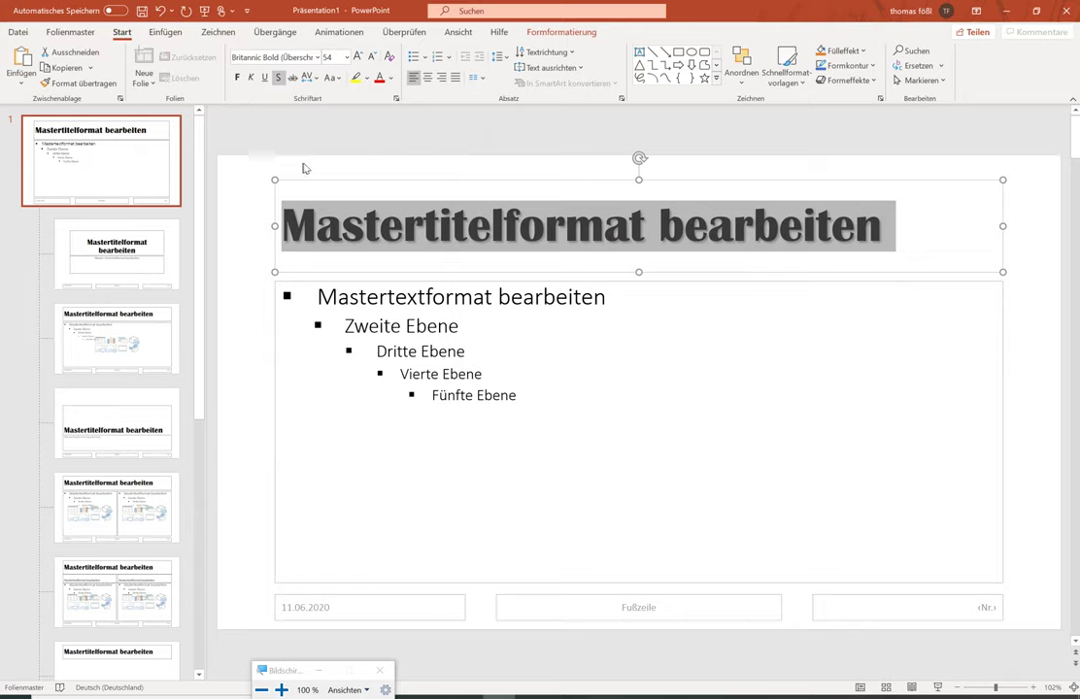
left_click(452, 176)
left_click(458, 171)
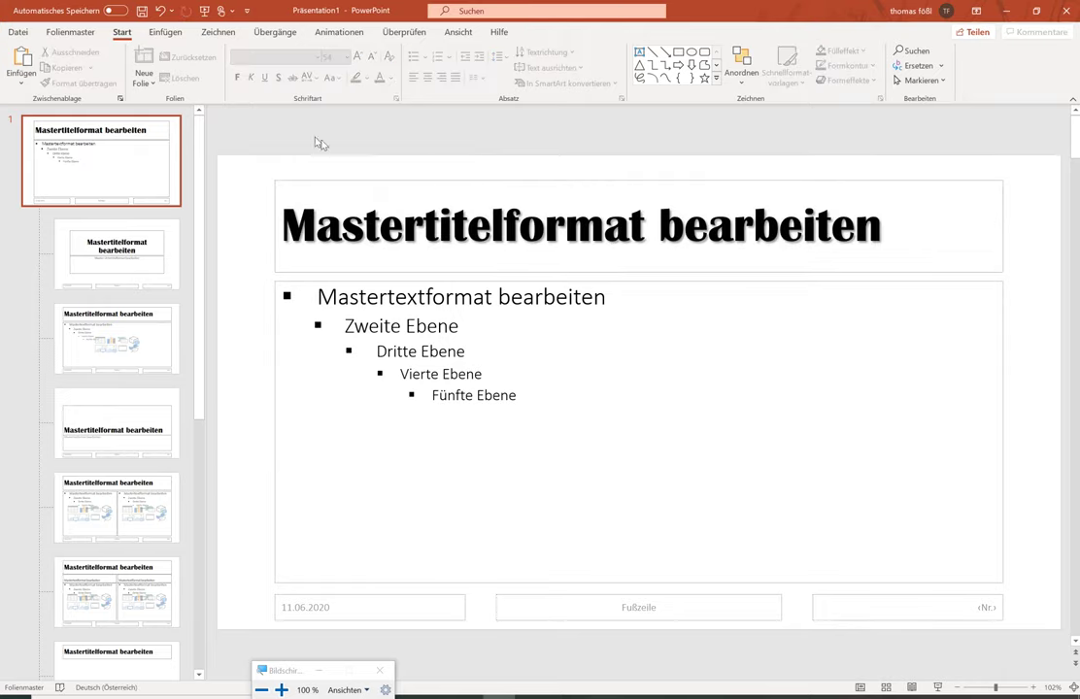
- Apply the Orangerot colour scheme to the slide master
left_click(66, 35)
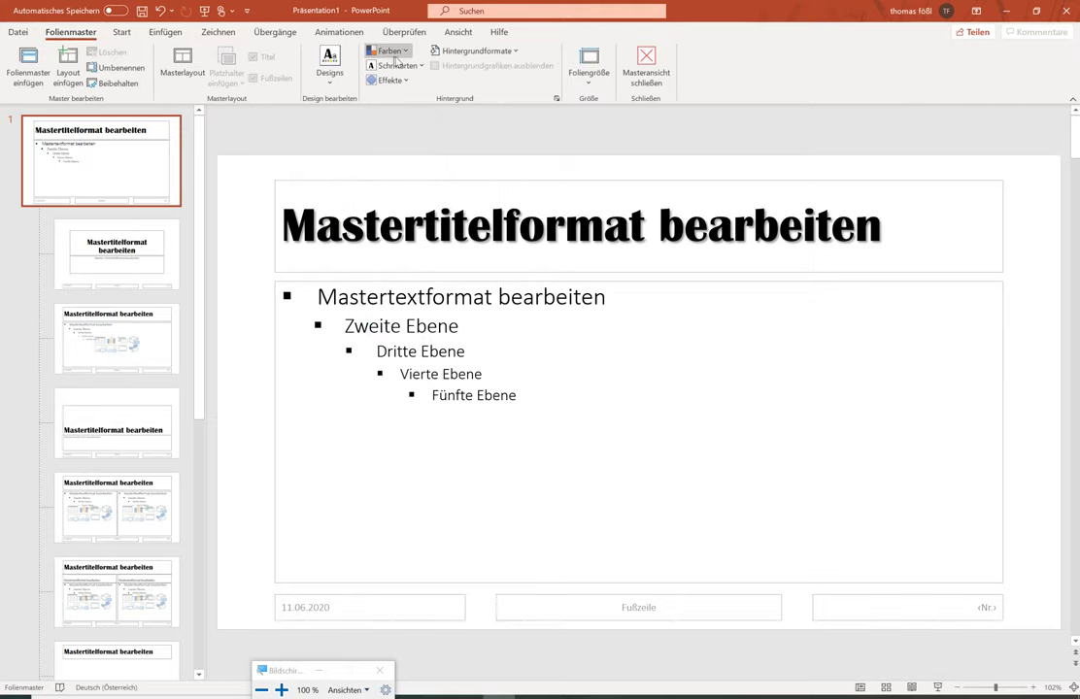
left_click(392, 54)
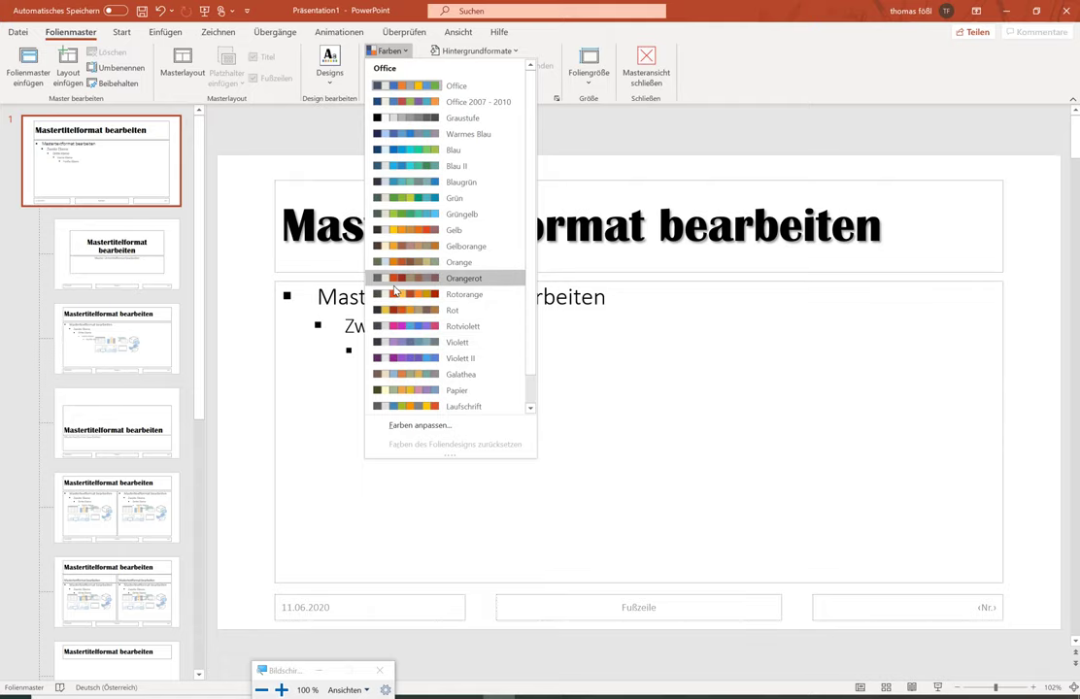
left_click(395, 290)
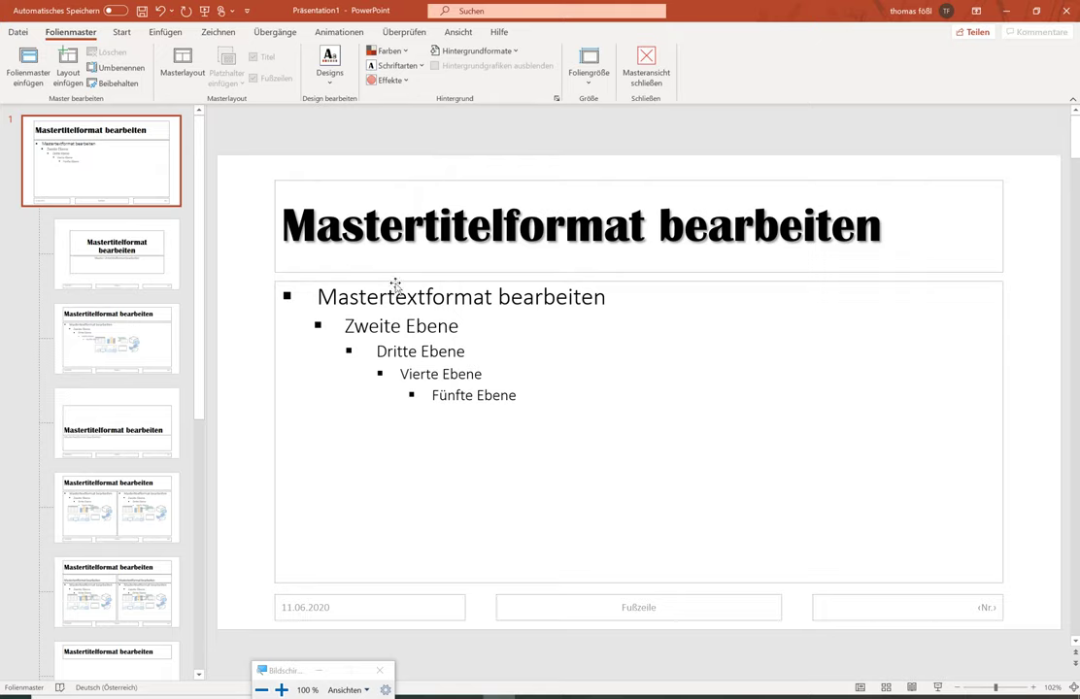
left_click(119, 33)
- Colour the slide master title text dark red
left_click_drag(284, 226, 888, 229)
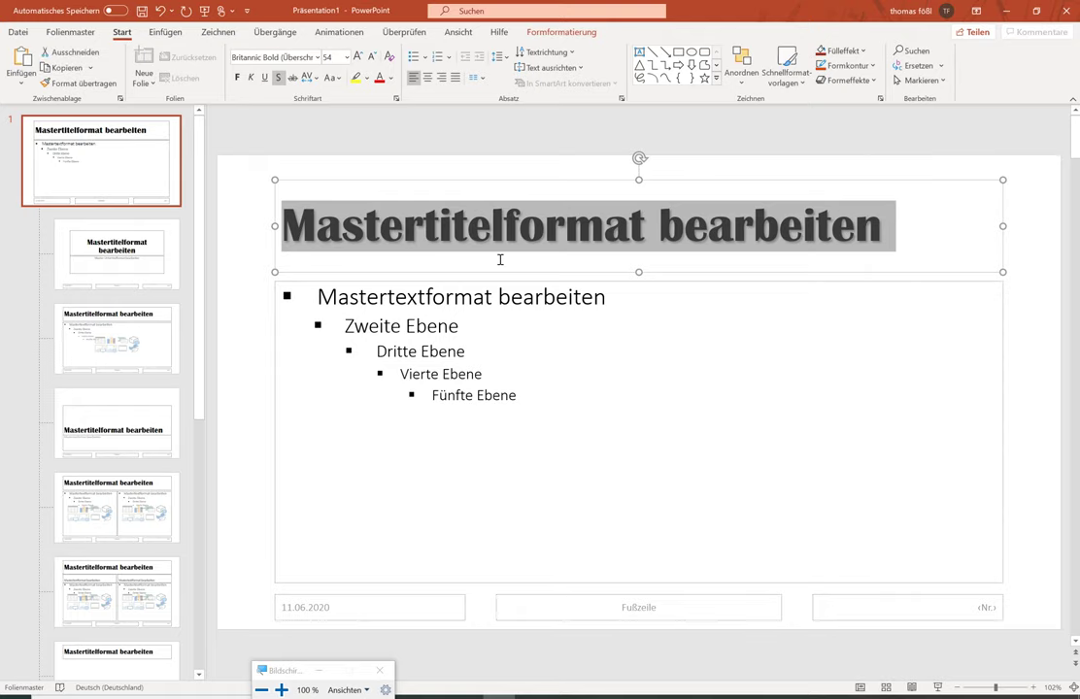
left_click(390, 79)
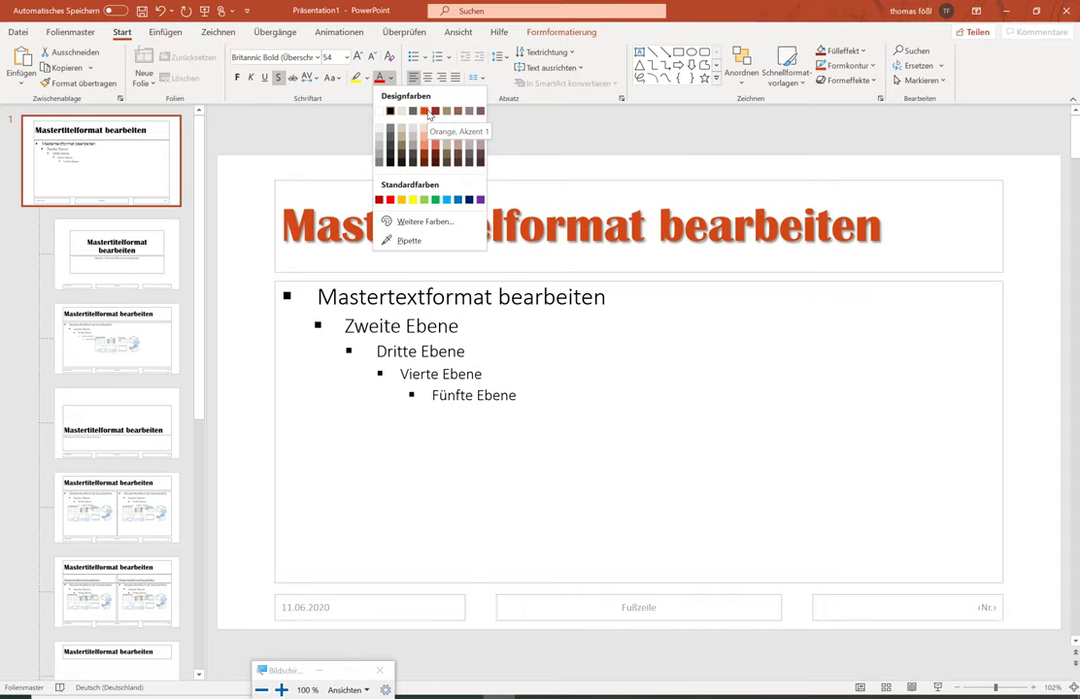
left_click(435, 111)
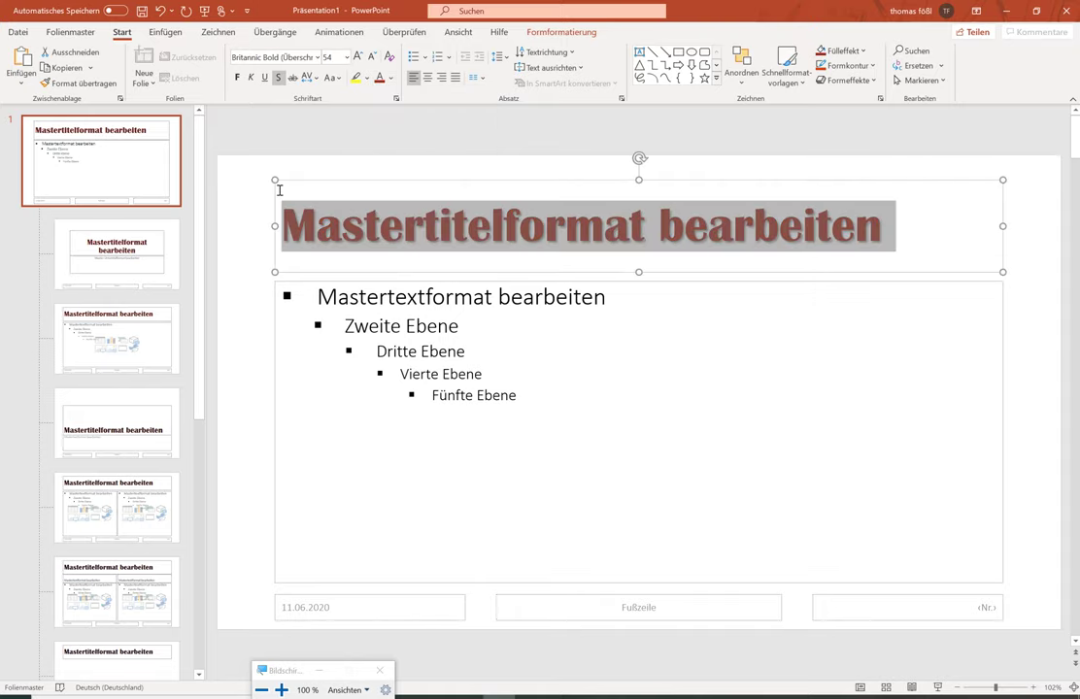
- Check the title slide and other layouts show the dark red title, then return to the master
left_click(245, 185)
left_click(126, 250)
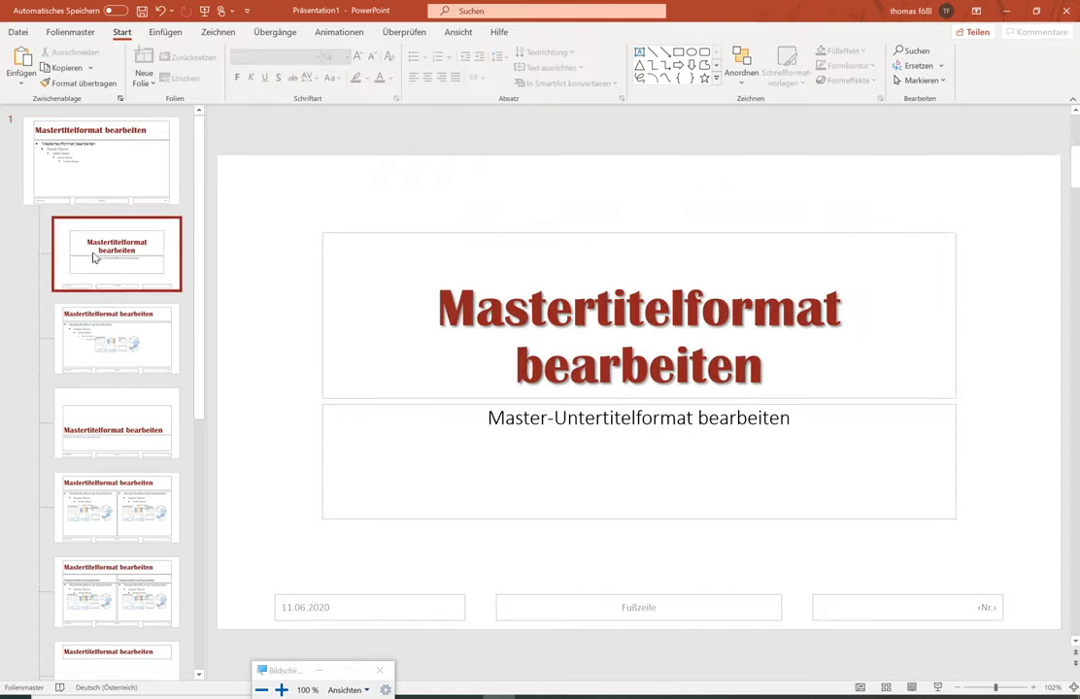
left_click(119, 348)
left_click(118, 416)
left_click(80, 170)
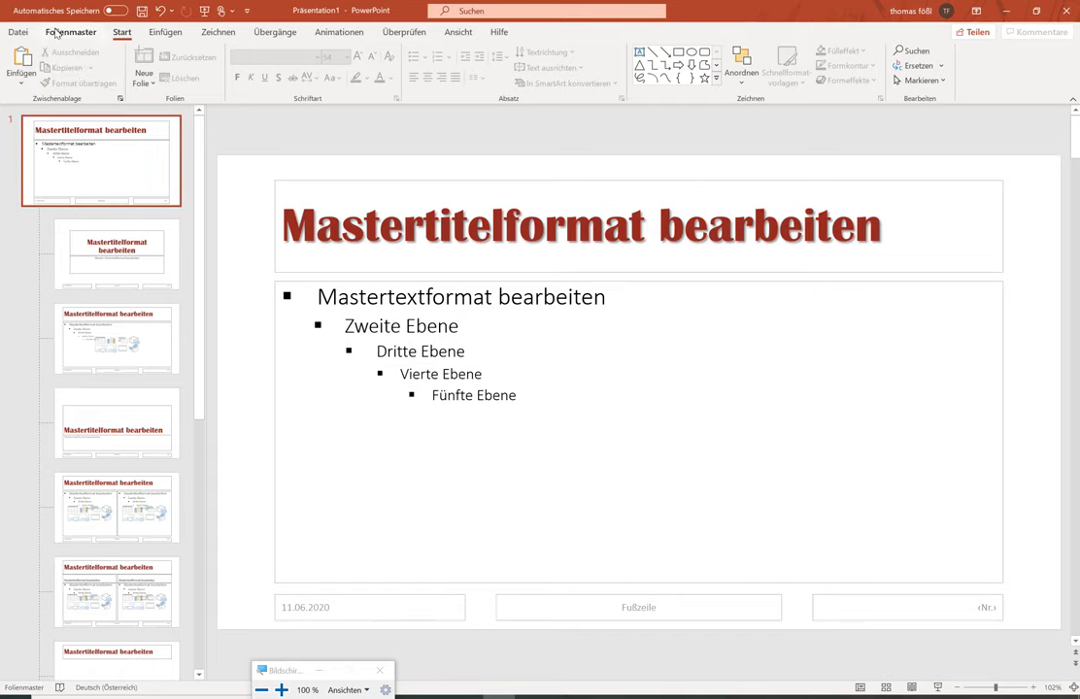
- Fill the master background with a solid dusty pink via Hintergrund formatieren
left_click(53, 31)
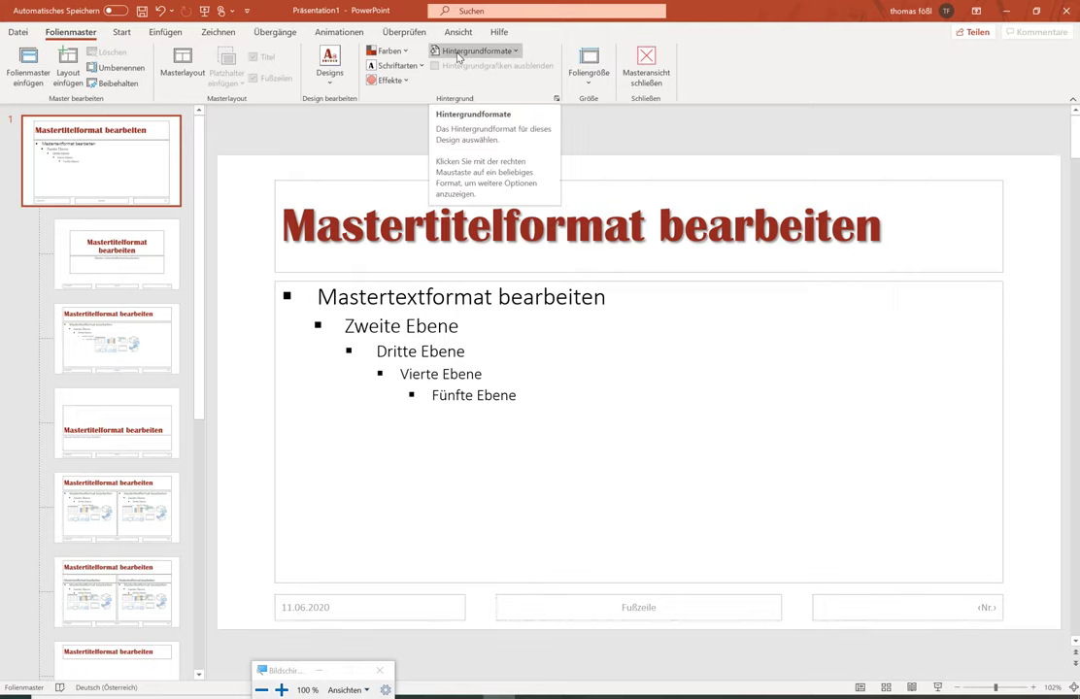
left_click(494, 55)
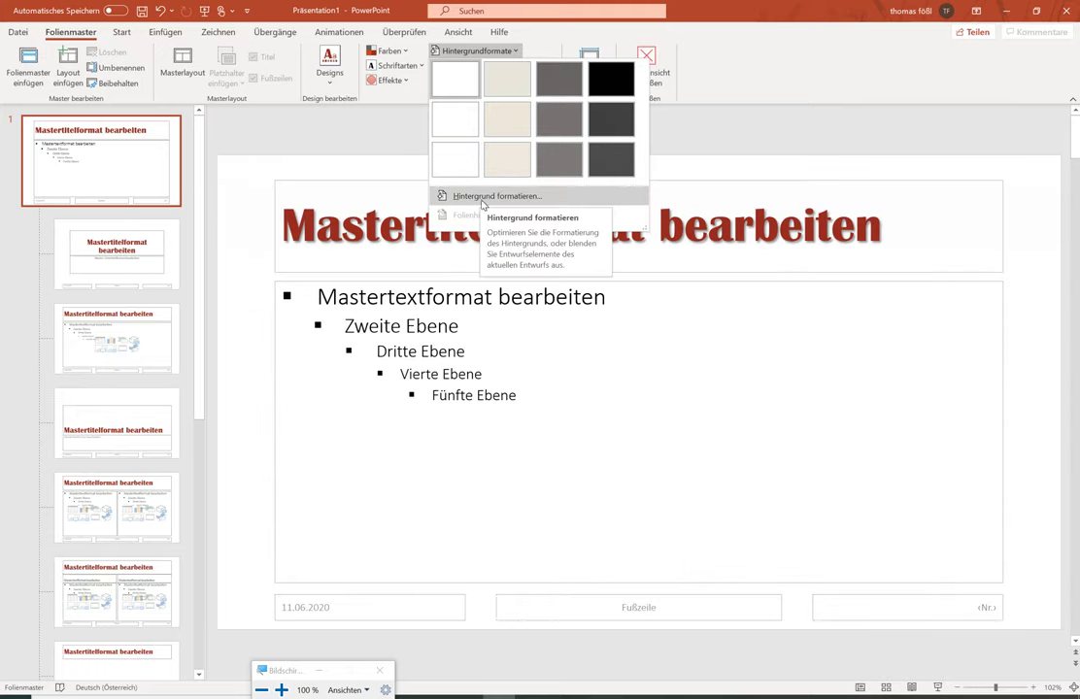
left_click(487, 198)
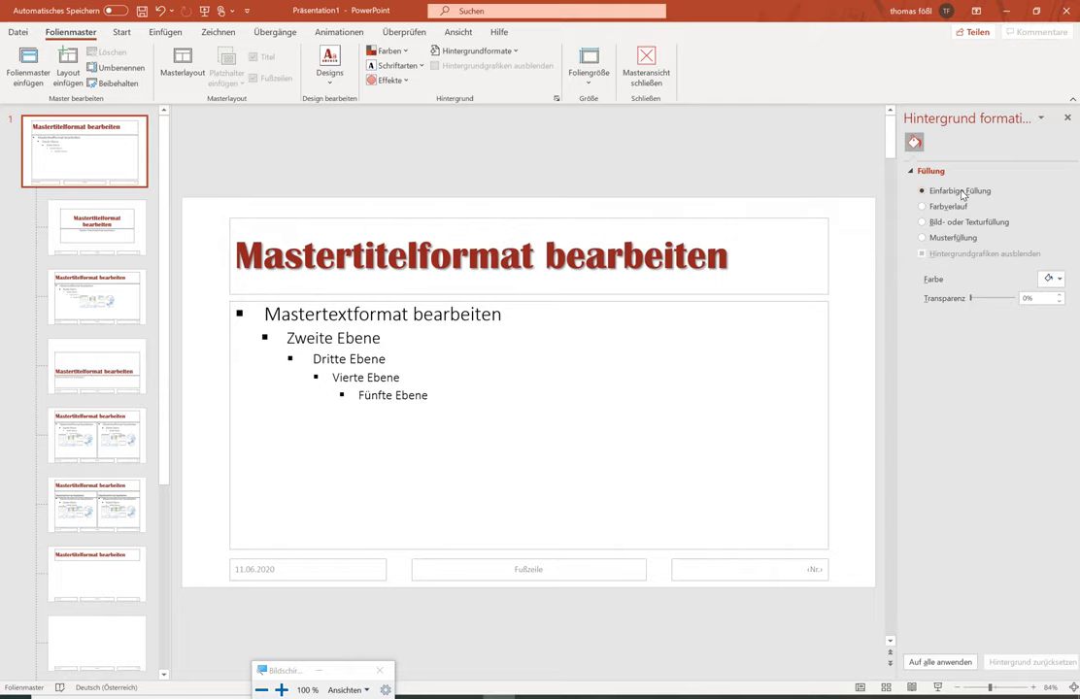
left_click(1059, 280)
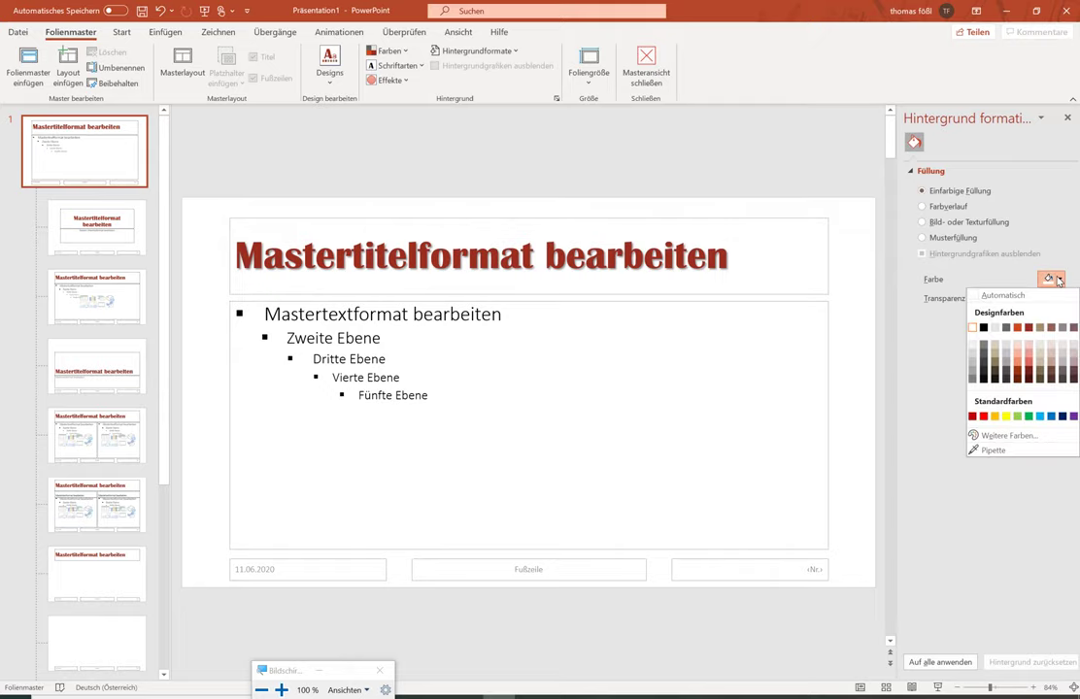
left_click(1053, 368)
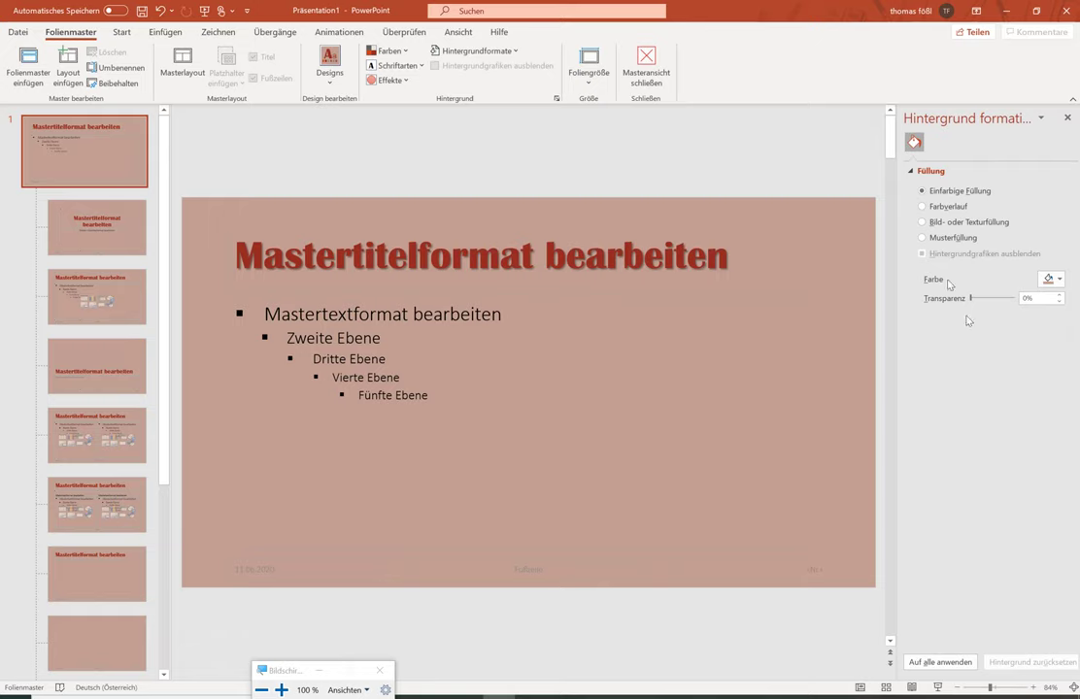
- Try a peach gradient, then make the master background solid light grey and close the pane
left_click(952, 209)
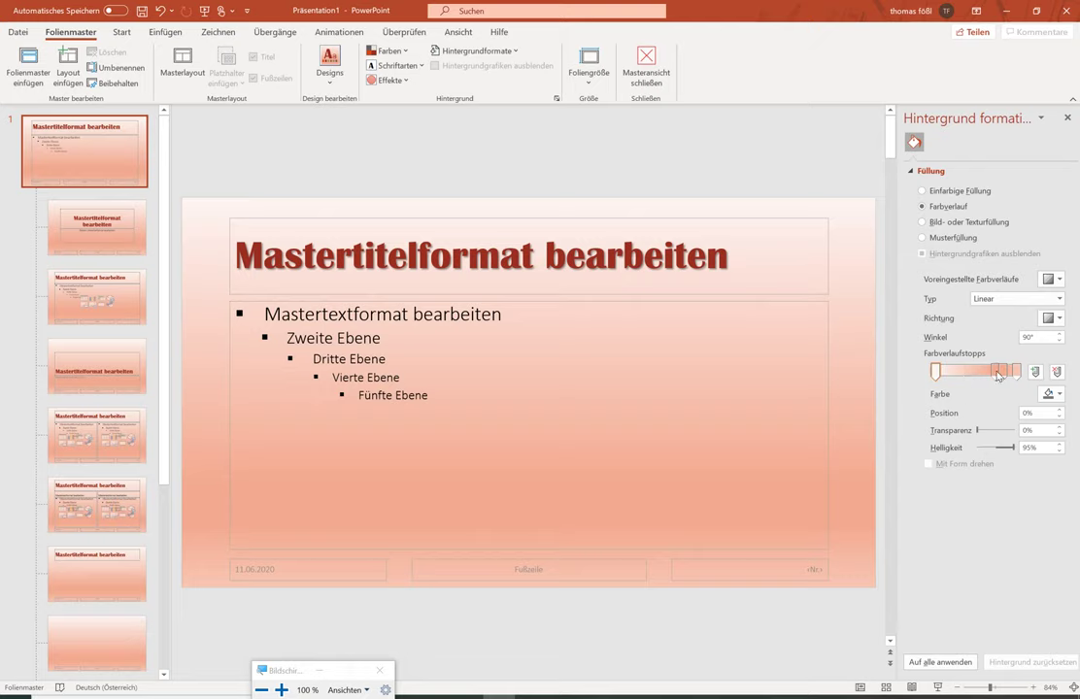
mouse_move(994, 371)
left_mouse_down()
mouse_move(968, 372)
mouse_move(1002, 386)
mouse_move(971, 399)
left_mouse_up()
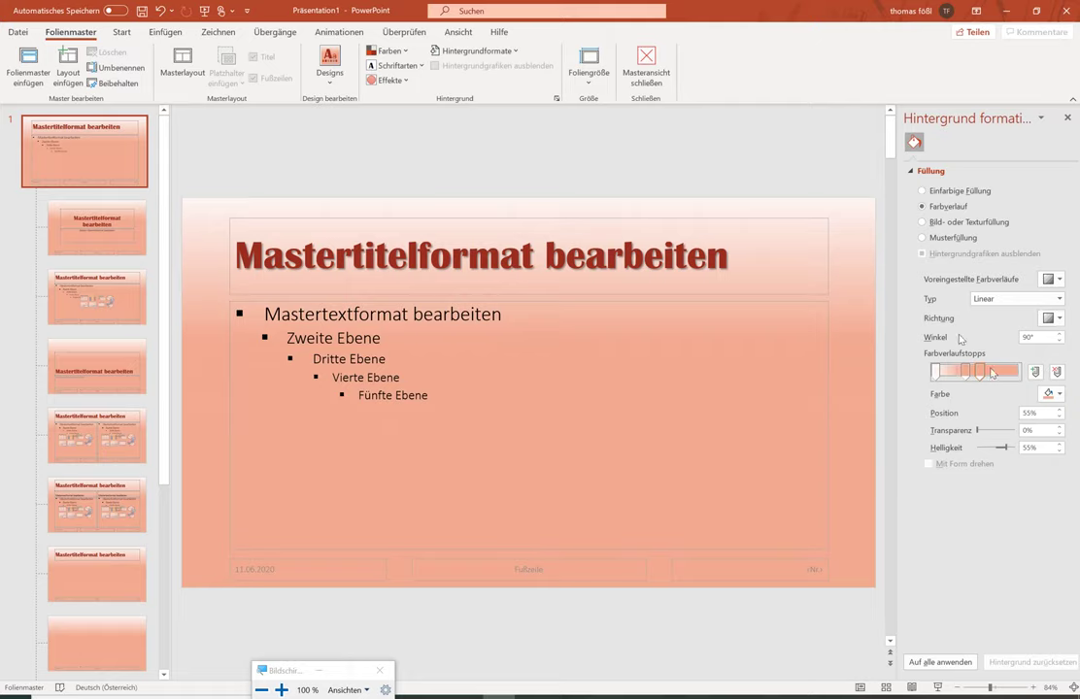
left_click(957, 191)
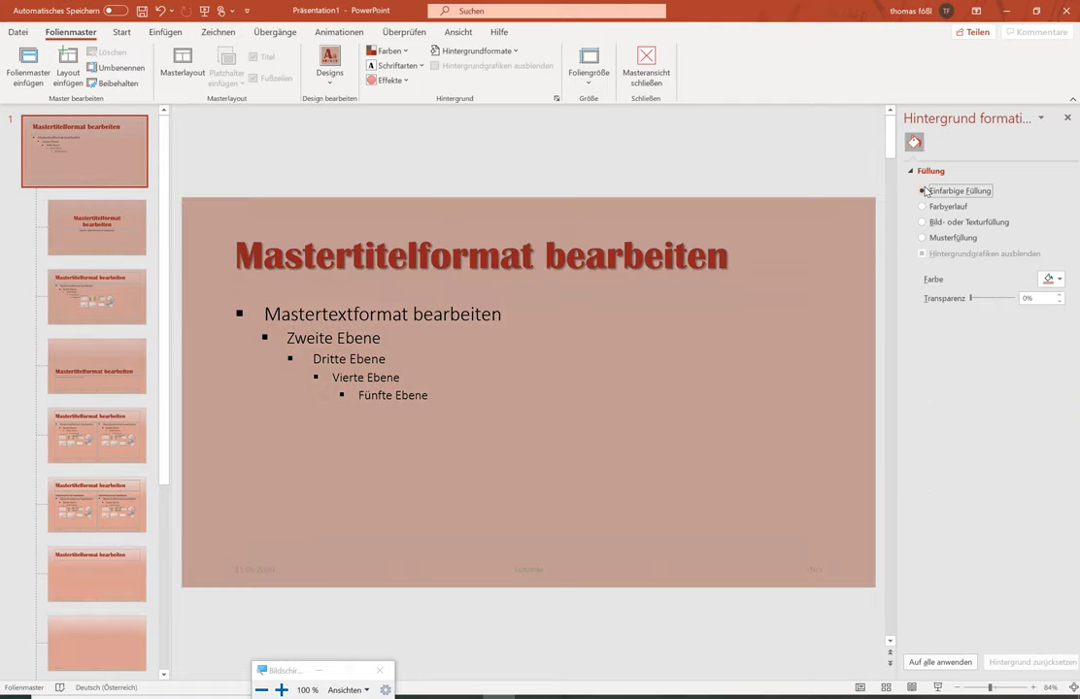
left_click(1053, 278)
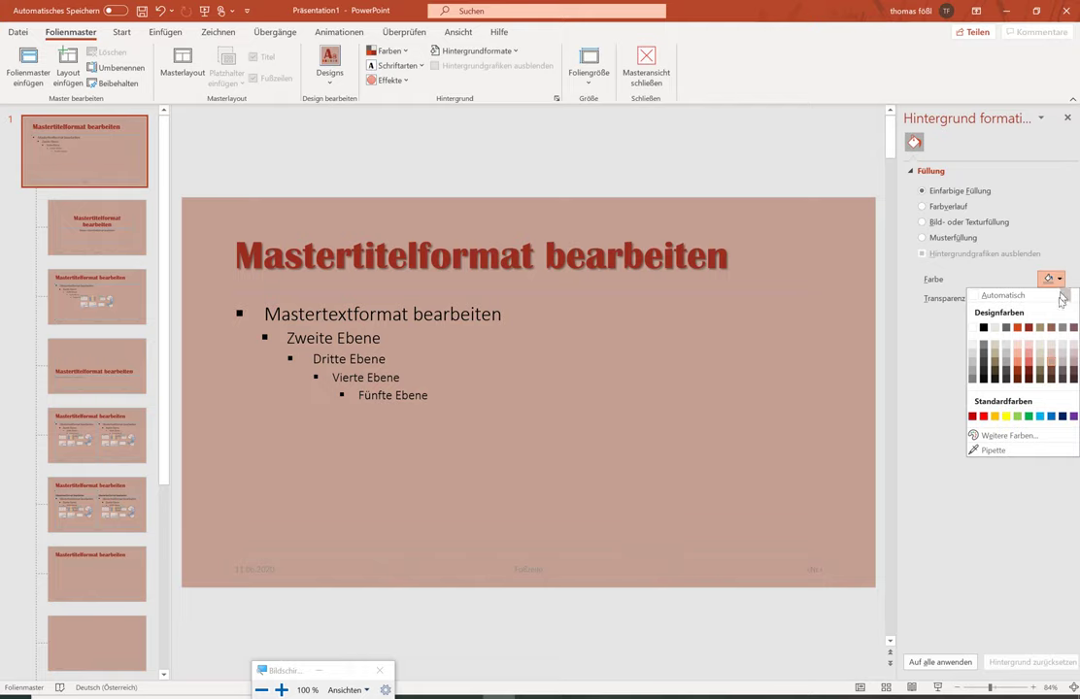
left_click(1010, 355)
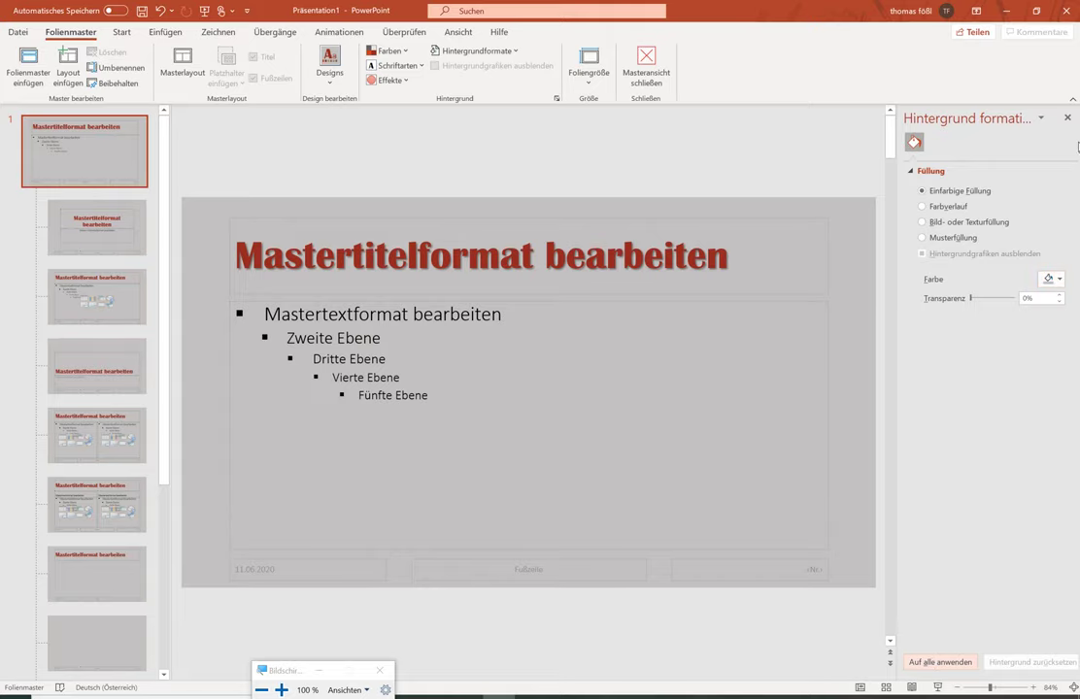
left_click(1068, 118)
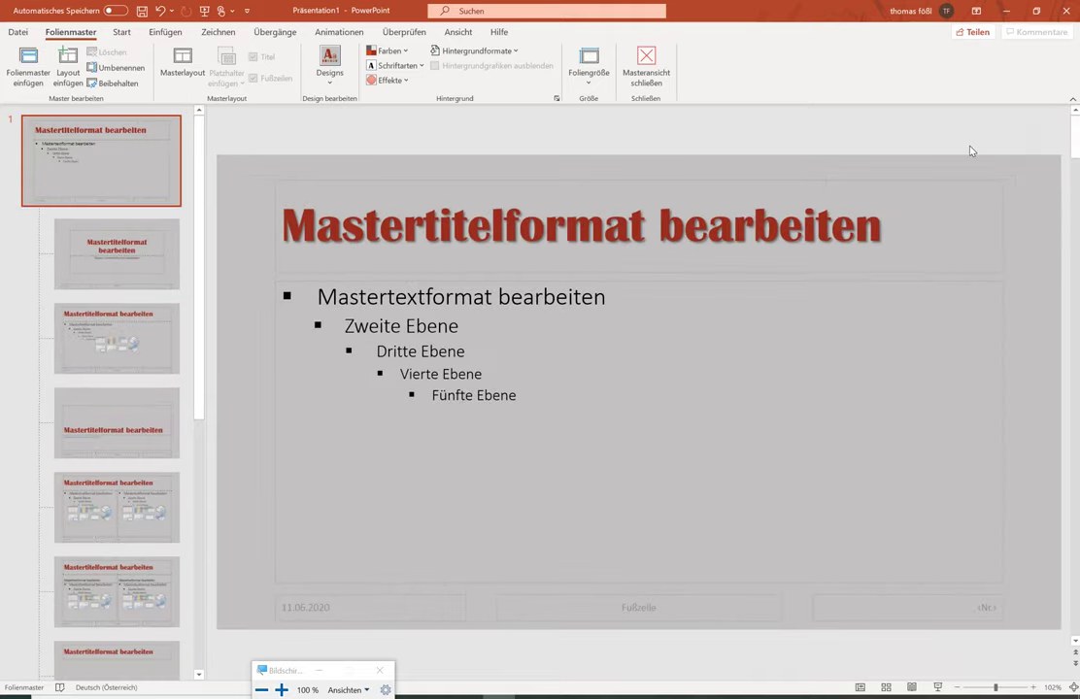
- Enlarge the first body level to 32 and the Zweite Ebene line to 28
left_click(339, 296)
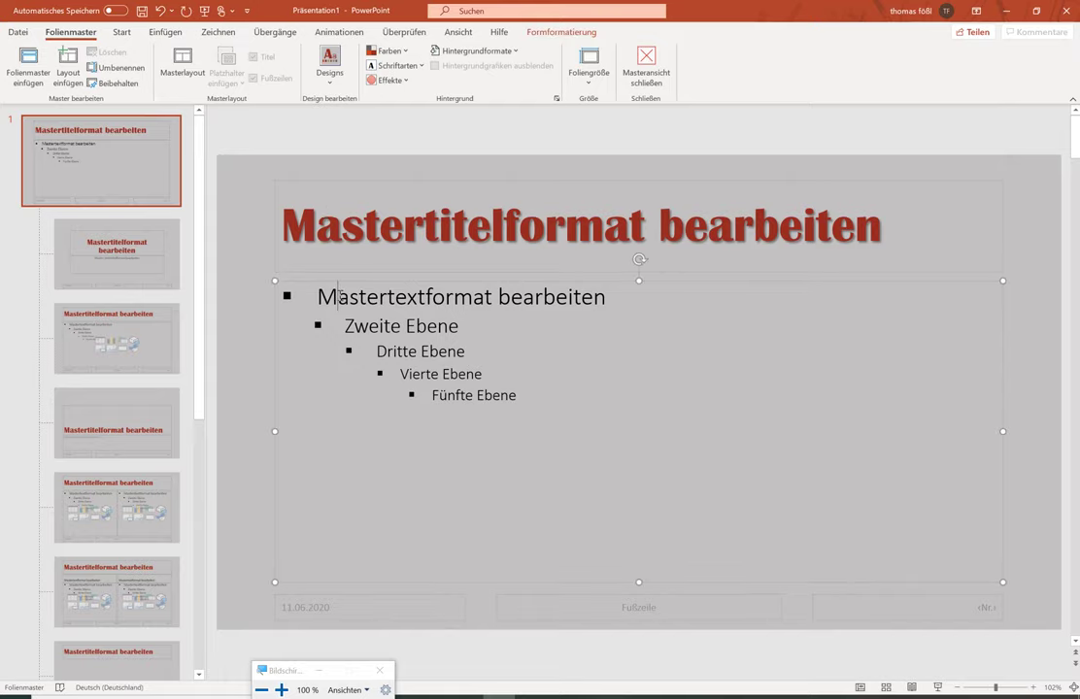
left_click(124, 37)
left_click(358, 59)
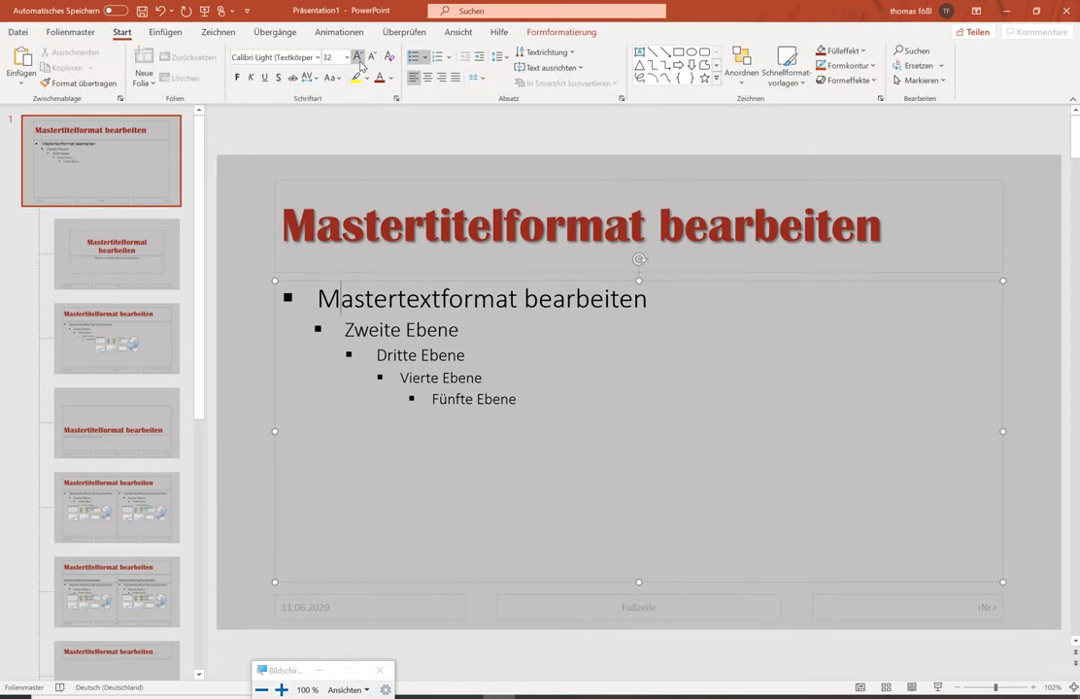
left_click_drag(345, 330, 461, 330)
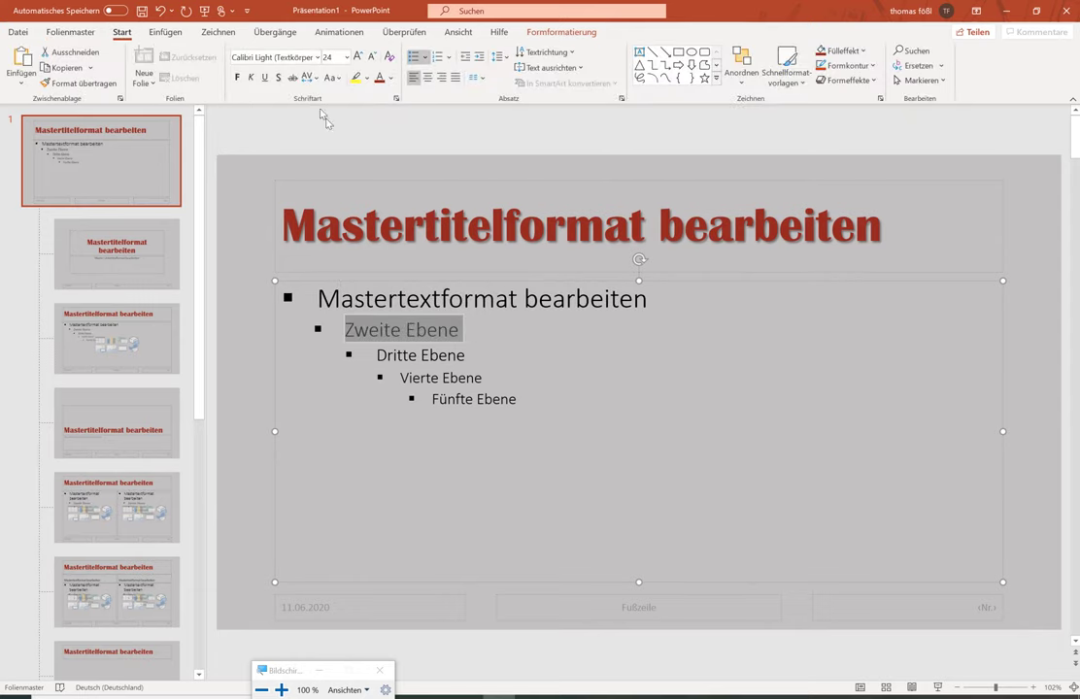
left_click(346, 58)
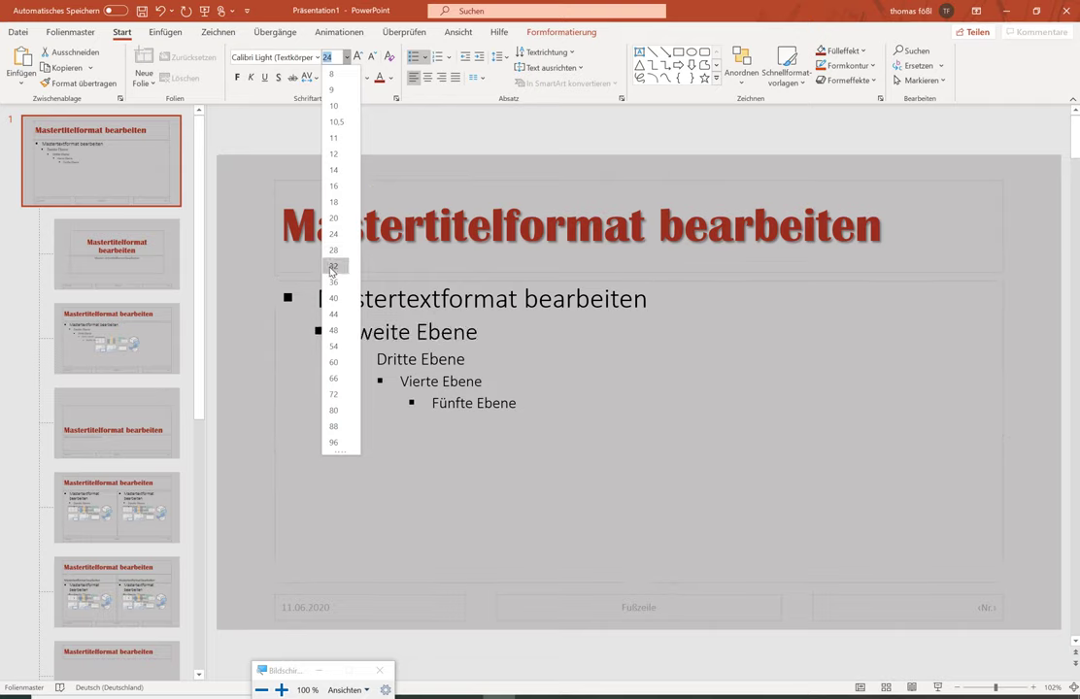
key("Escape")
- Set Dritte Ebene to size 24 and Vierte Ebene to size 20
triple_click(389, 362)
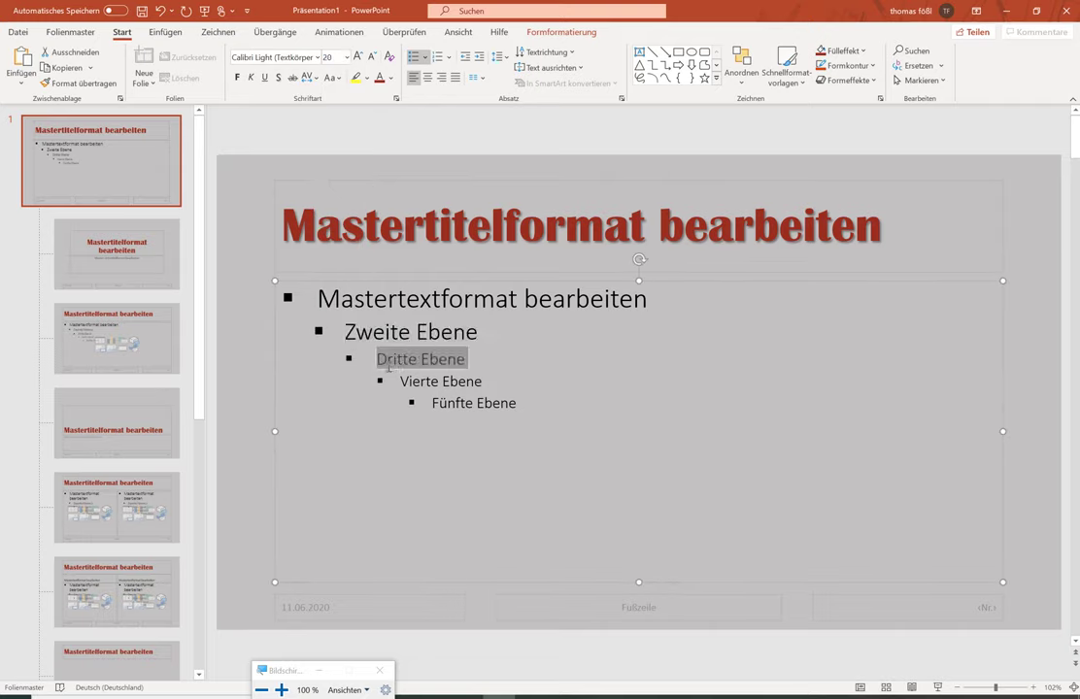
left_click(346, 58)
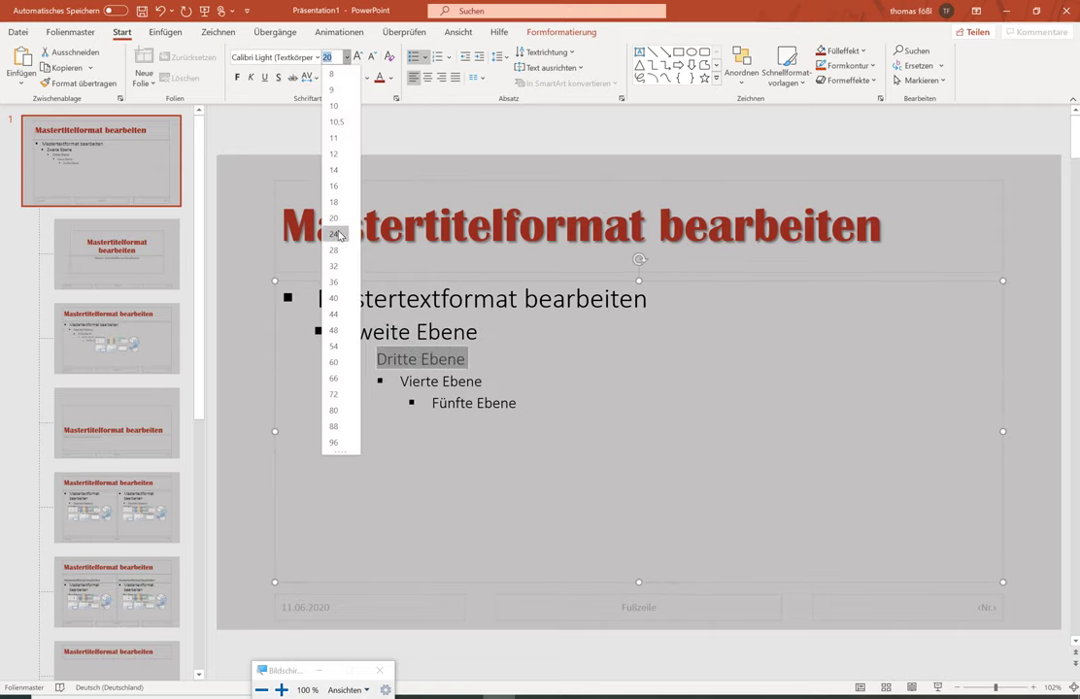
left_click(339, 235)
left_click(460, 383)
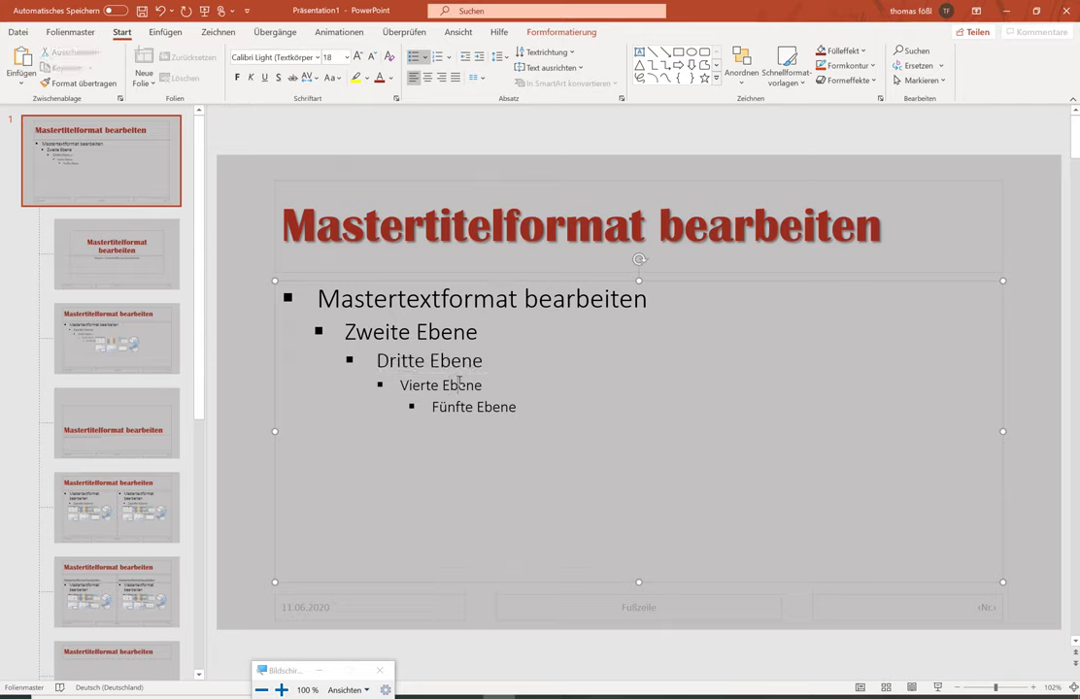
triple_click(478, 381)
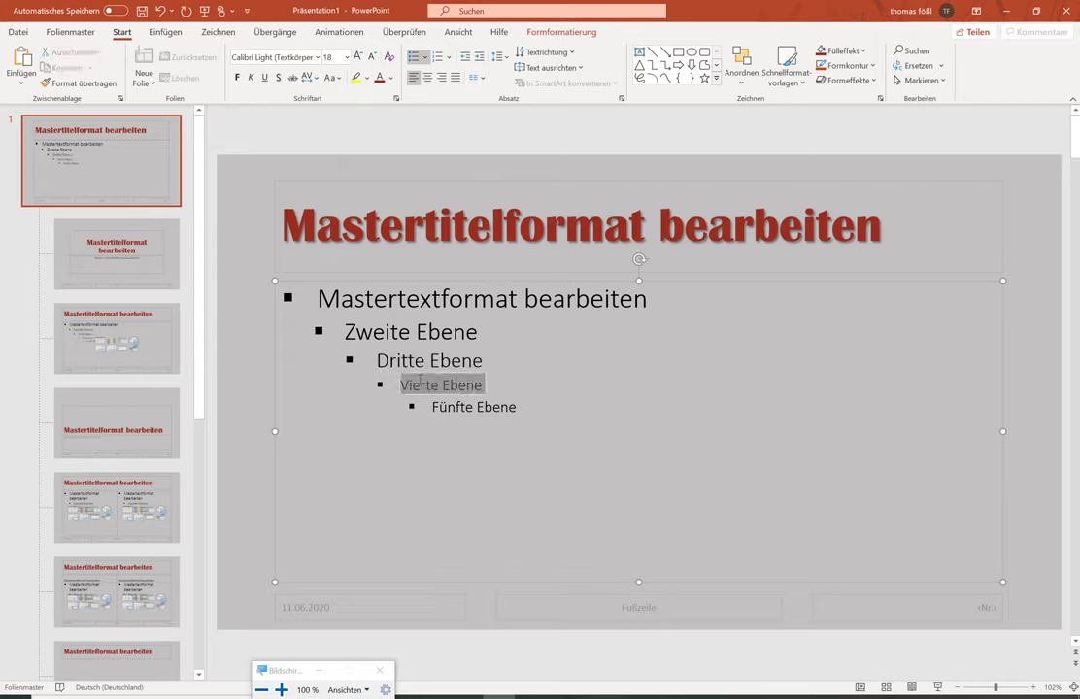
left_click(346, 57)
left_click(340, 218)
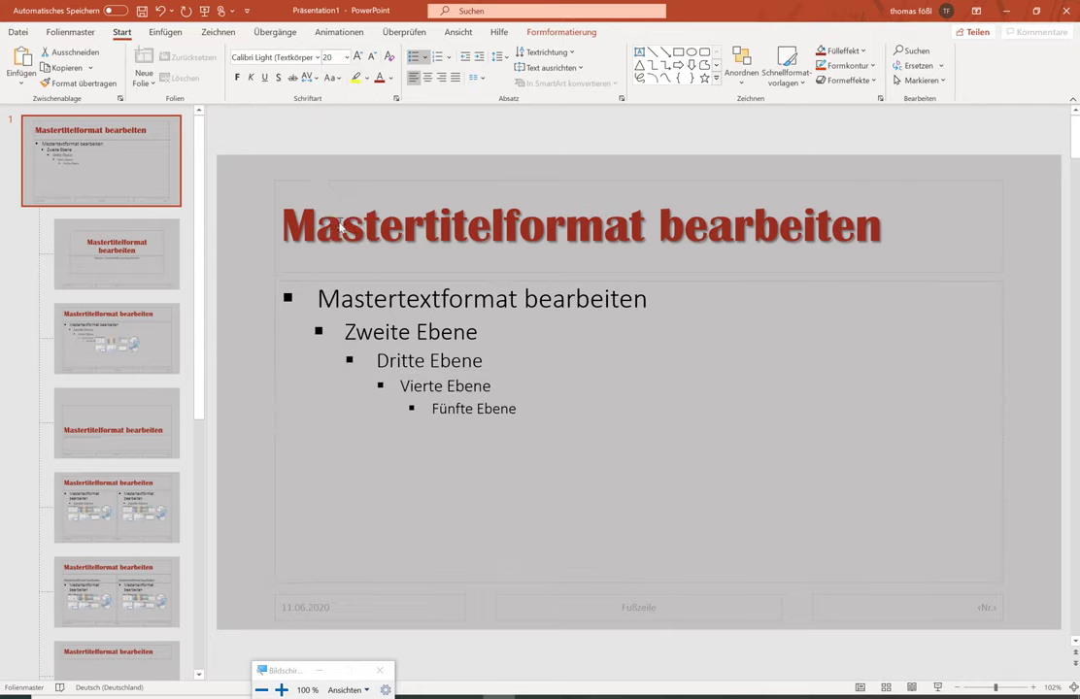
left_click(524, 380)
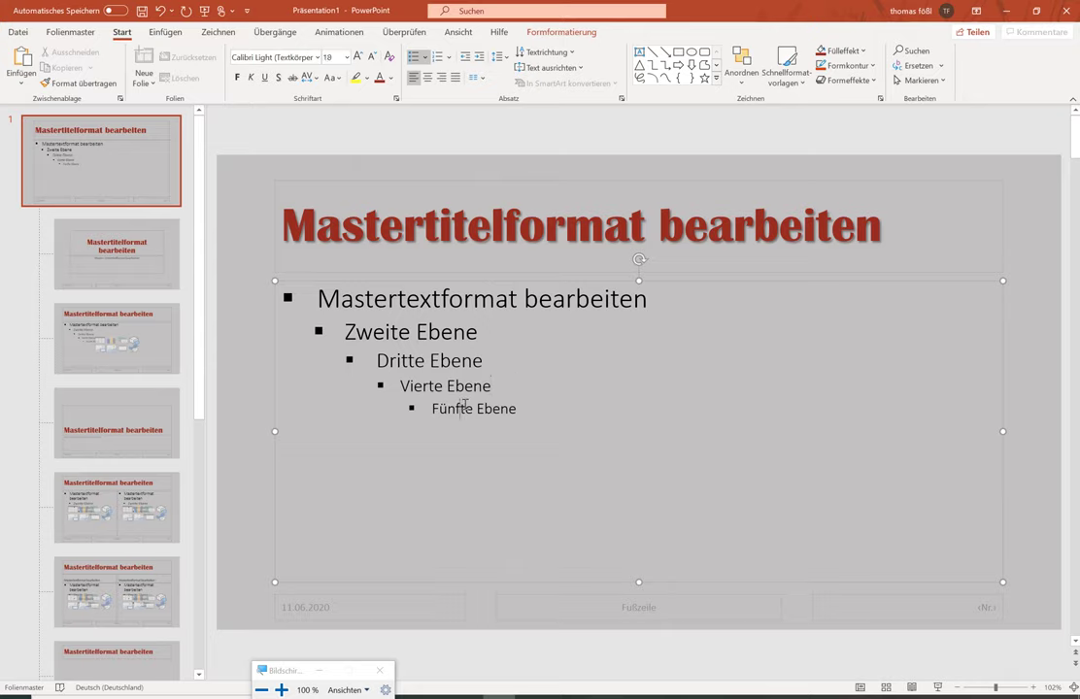
left_click(251, 219)
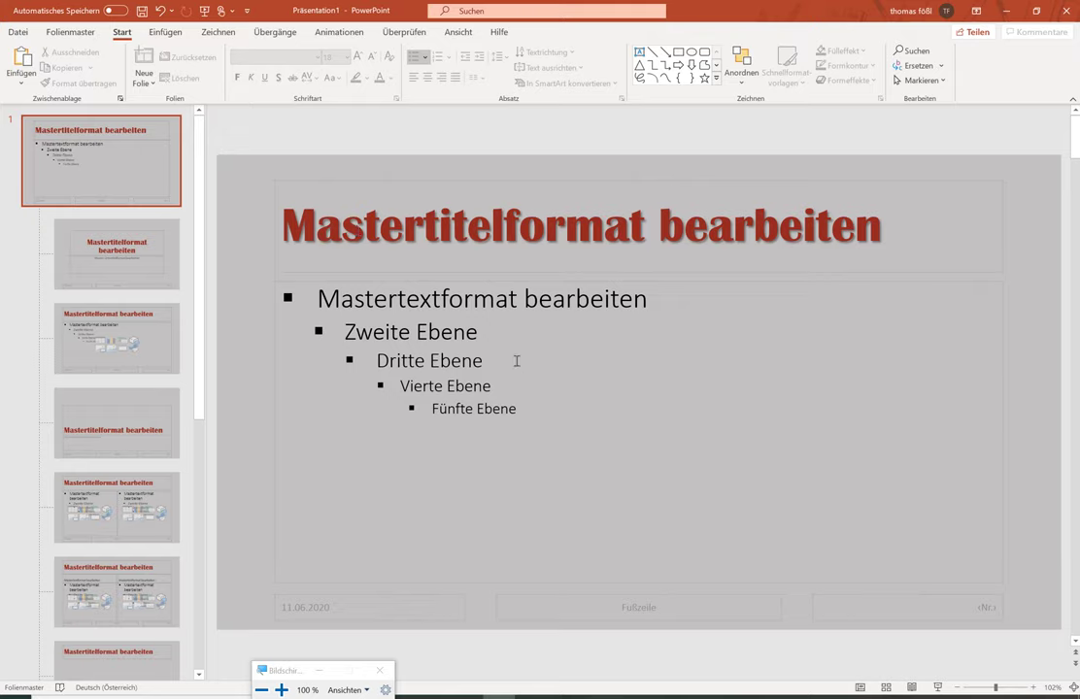
- Colour the Zweite Ebene body text line taupe brown, then show the Folienmaster tab
left_click_drag(480, 332, 339, 330)
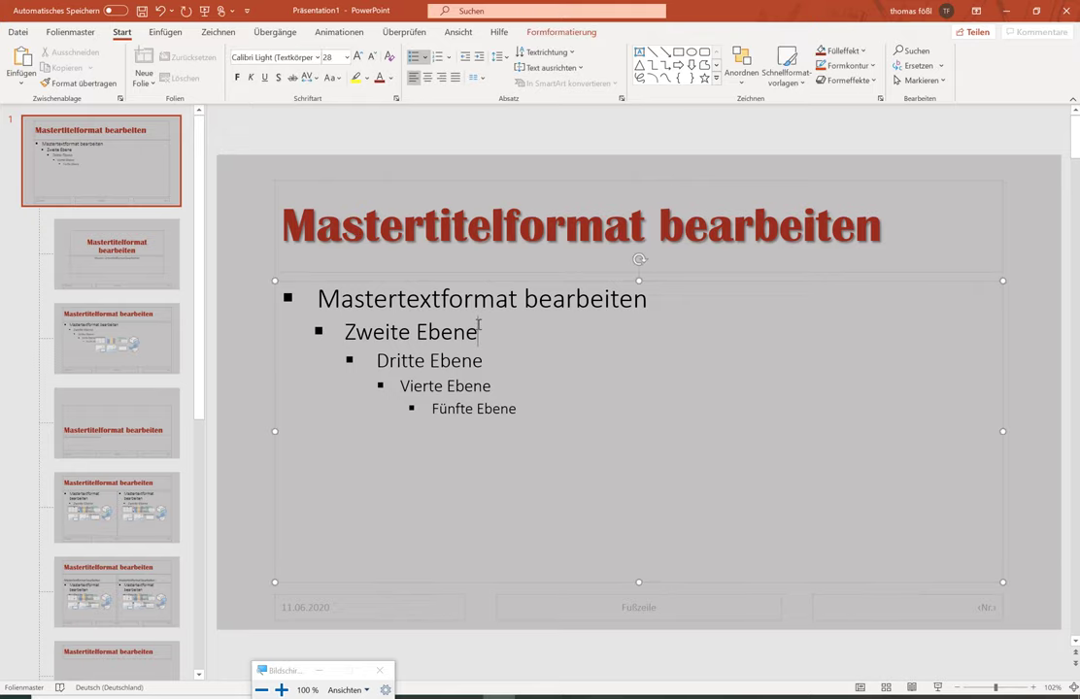
left_click(391, 79)
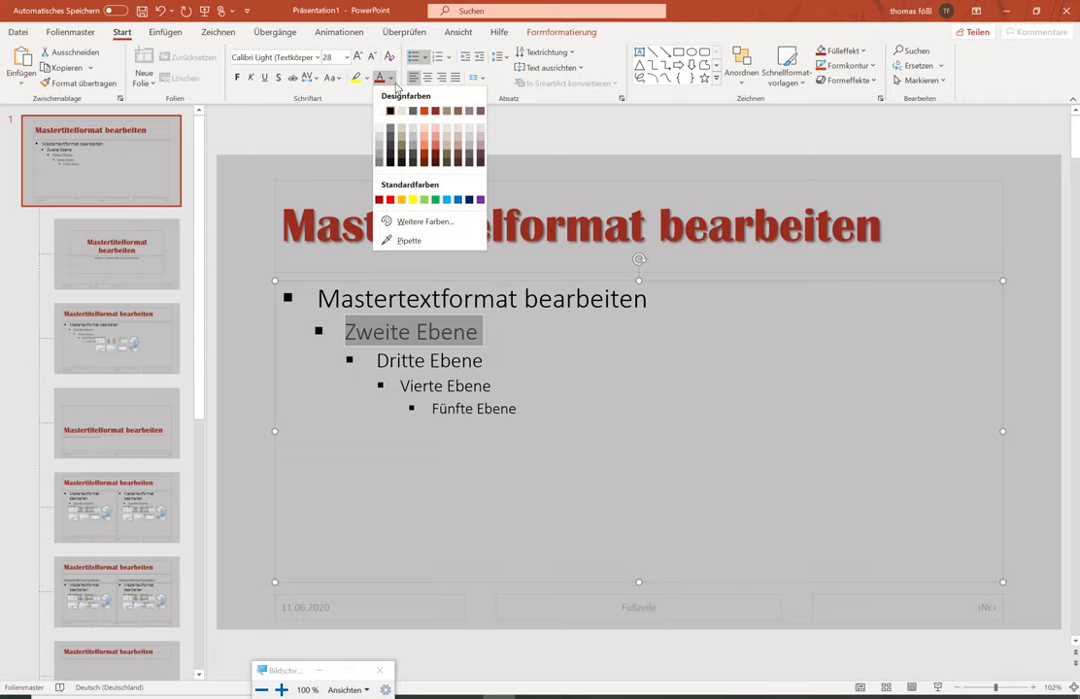
left_click(401, 146)
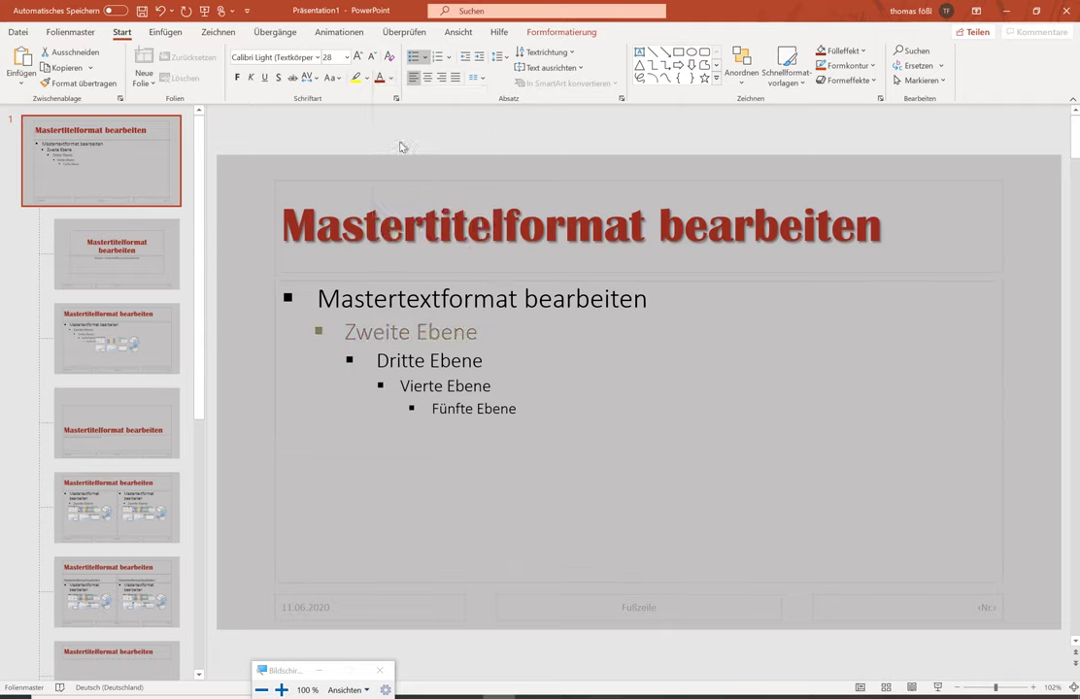
left_click(263, 168)
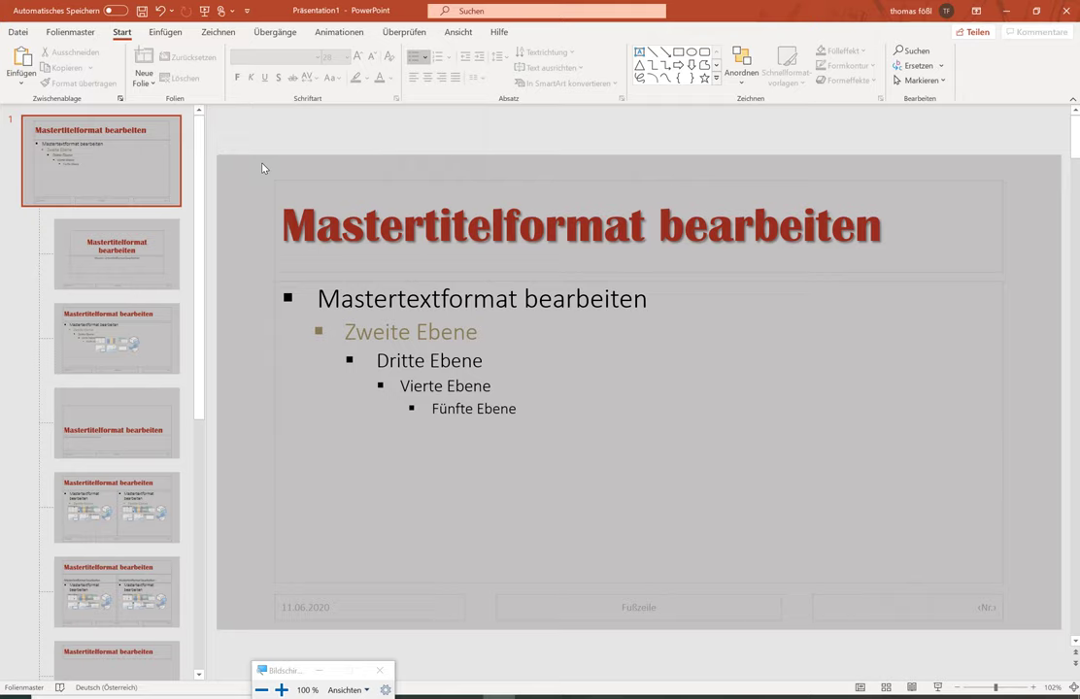
left_click(68, 33)
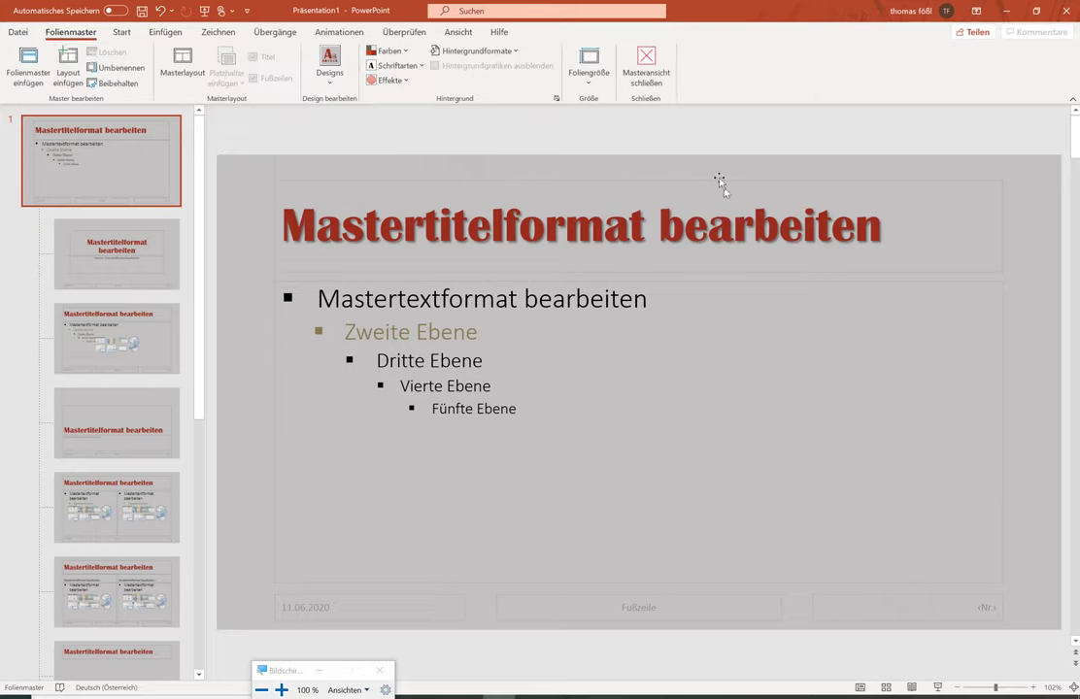
- Close master view and give the title slide the title 'Mein Titel'
left_click(630, 61)
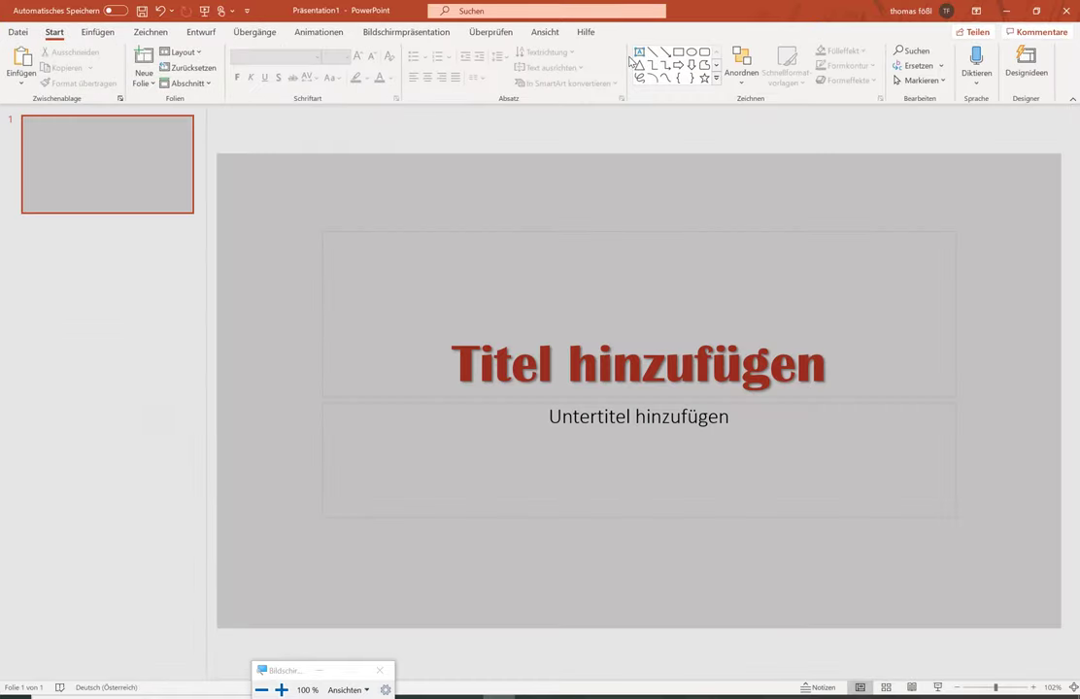
left_click(509, 370)
type("Mein T")
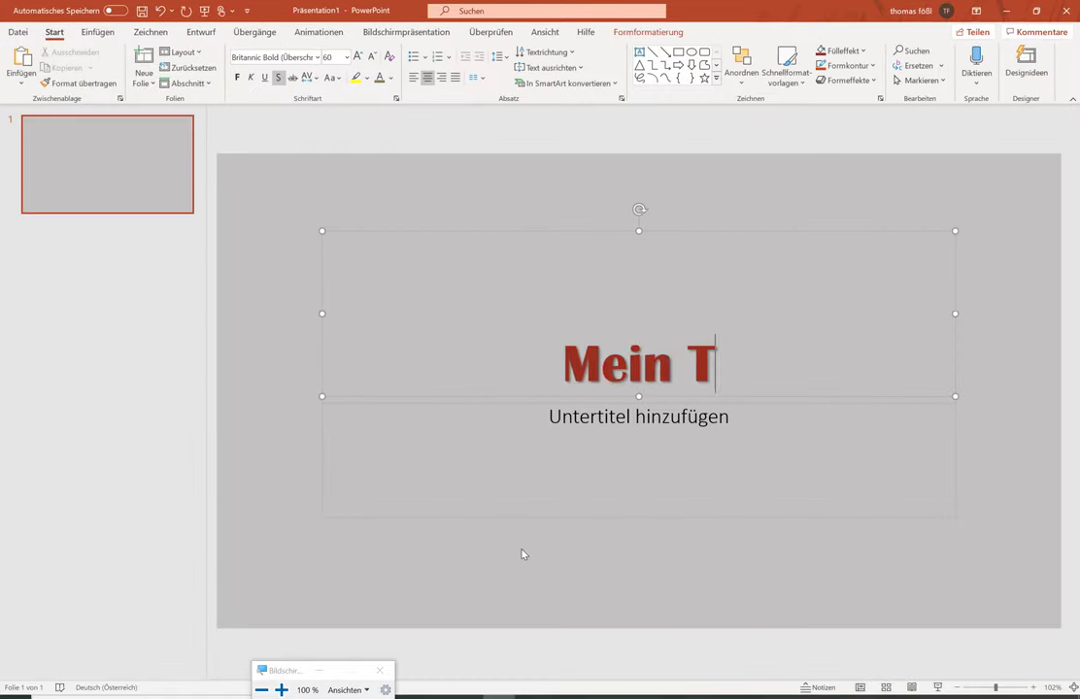
type("itel")
- Enter the subtitle lines 'Unterüberschrift Namen' and 'Jahr'
left_click(695, 463)
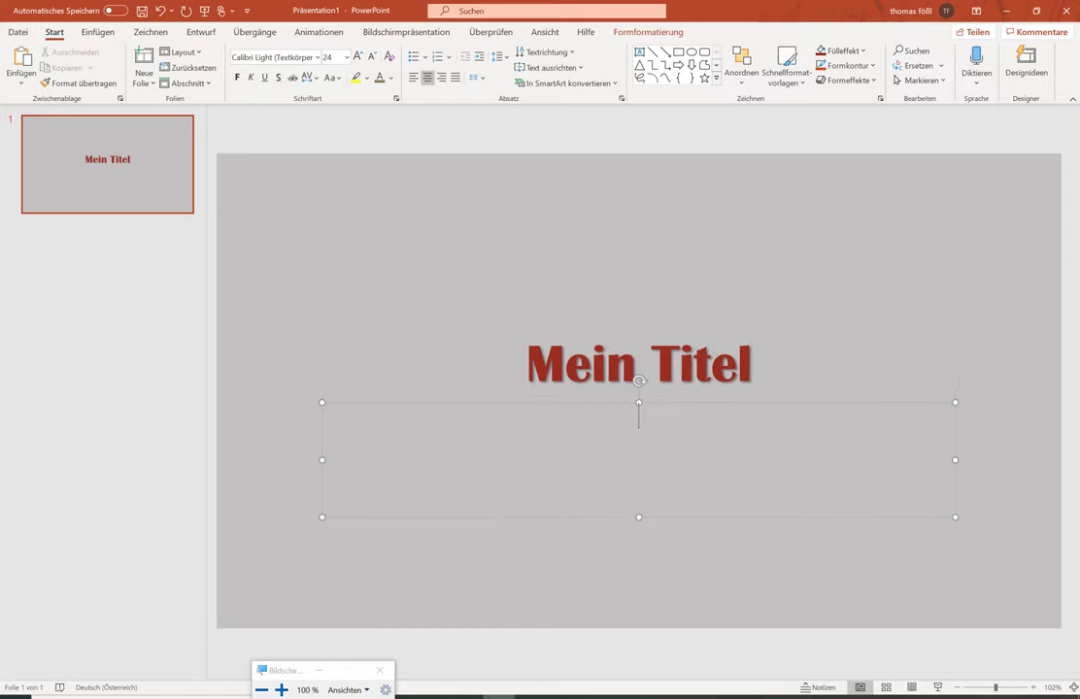
type("Unterüberschrift ")
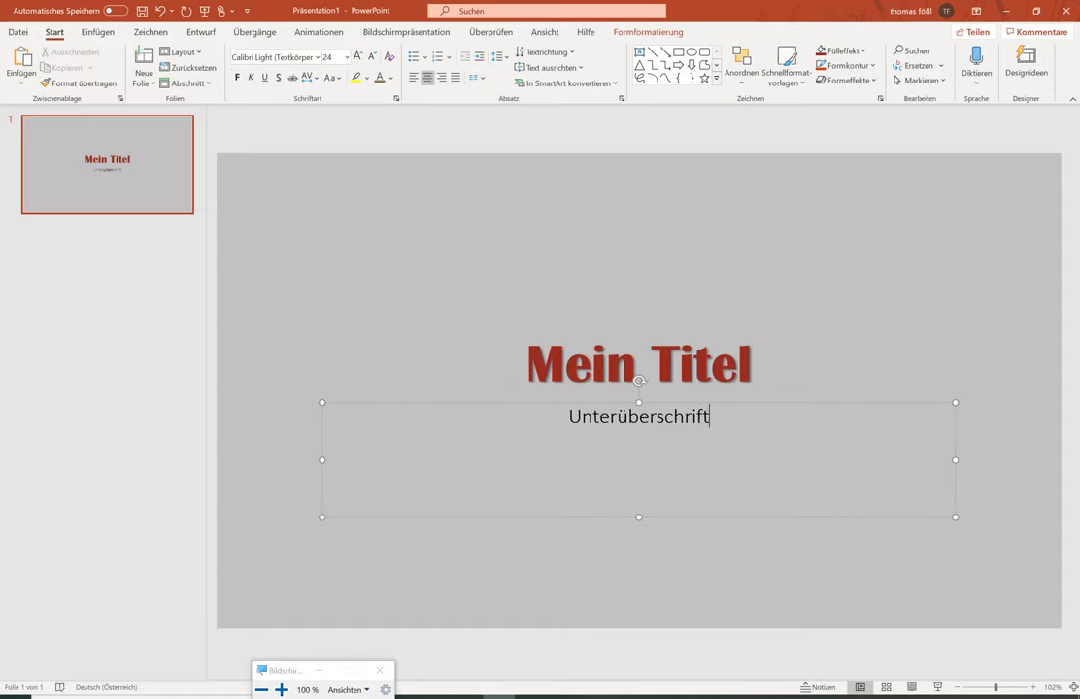
type("Namen")
key("Return")
type("Jahr")
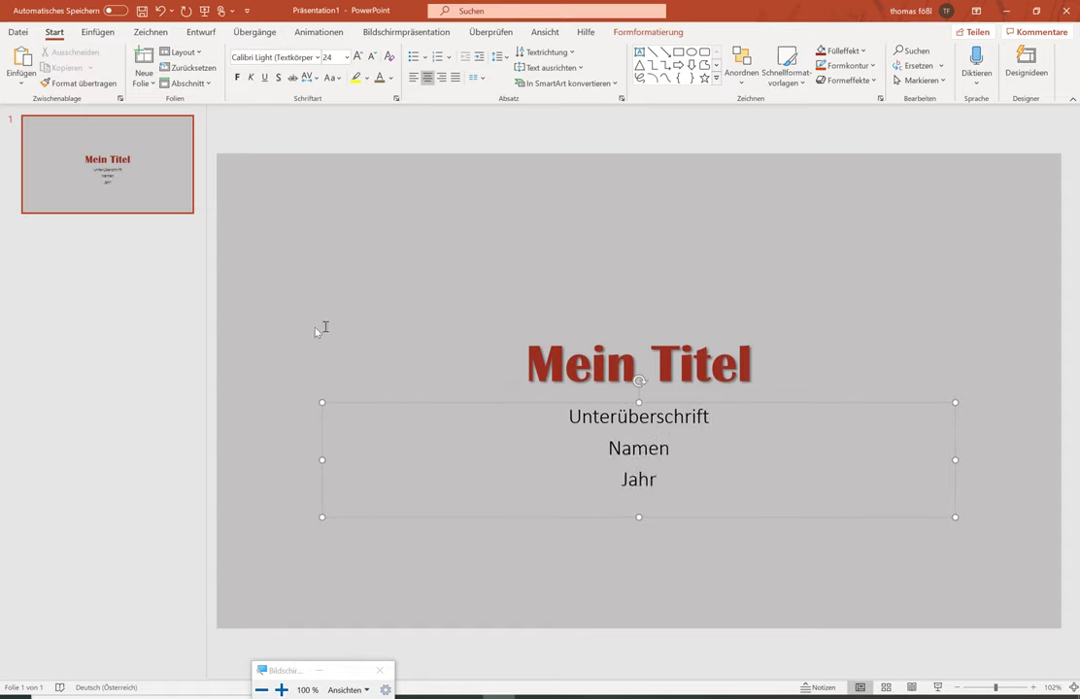
left_click(315, 332)
left_click(144, 86)
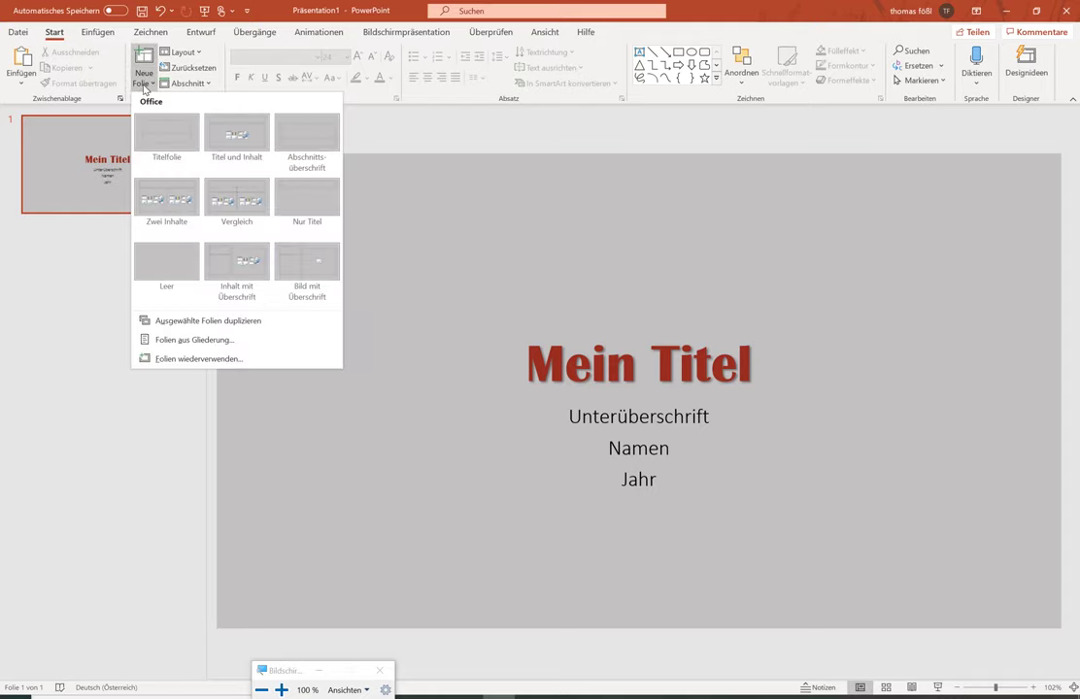
- Add a Titel und Inhalt slide titled Blabla with first bullet 'Ebene 1'
left_click(237, 136)
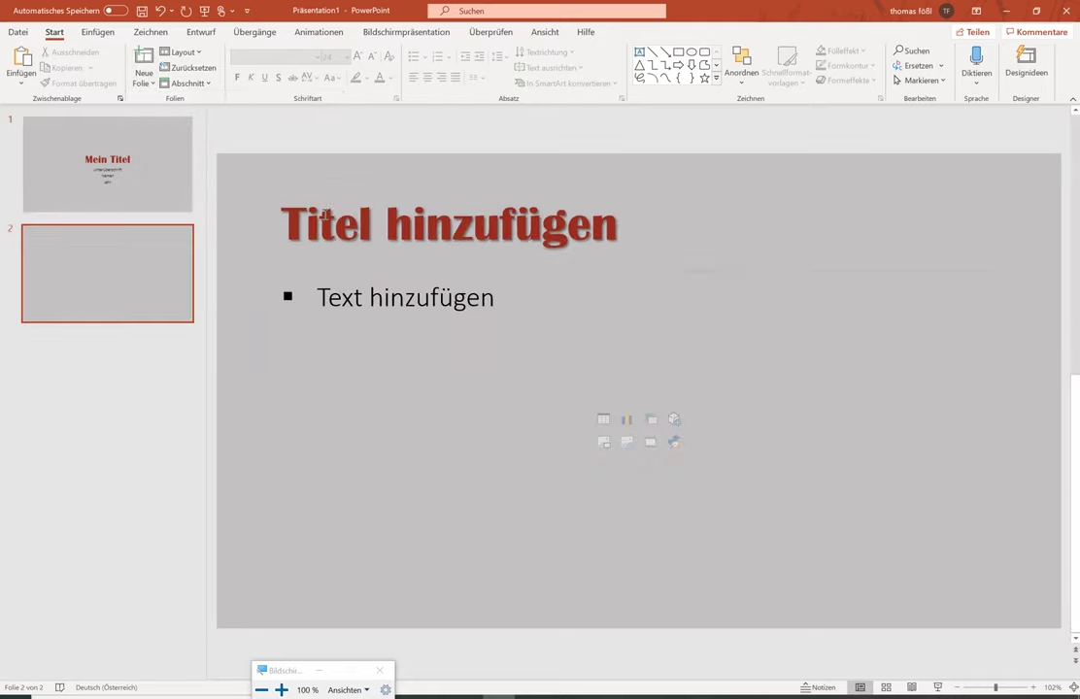
type("Blabla")
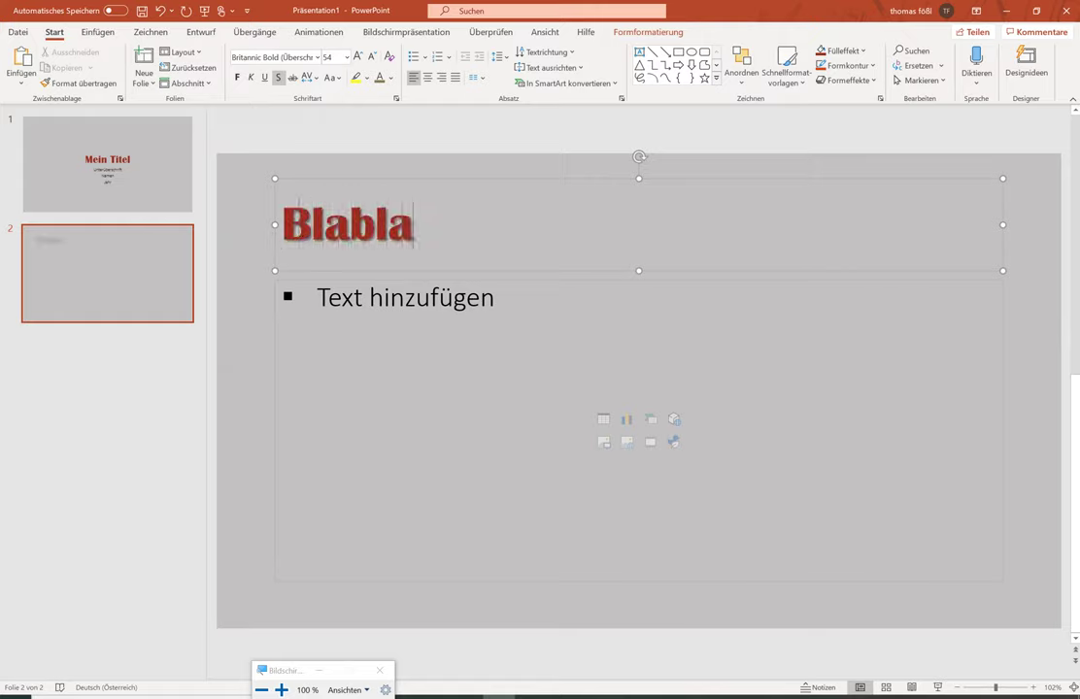
left_click(356, 297)
type("Ebene")
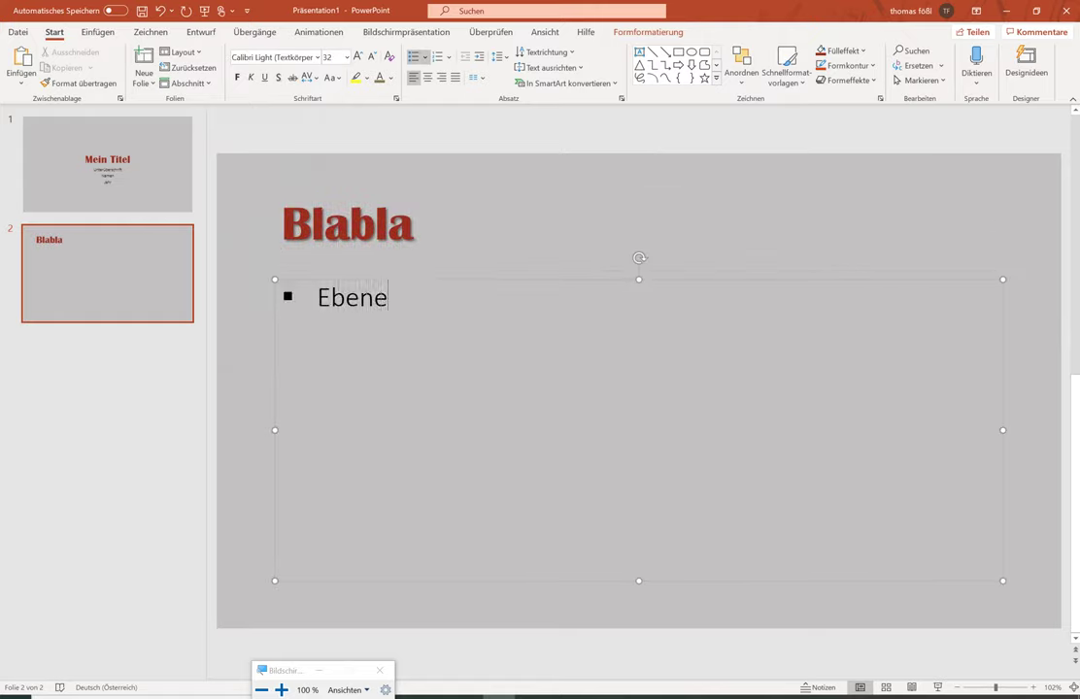
type(" 1")
key("Return")
type("Ebene")
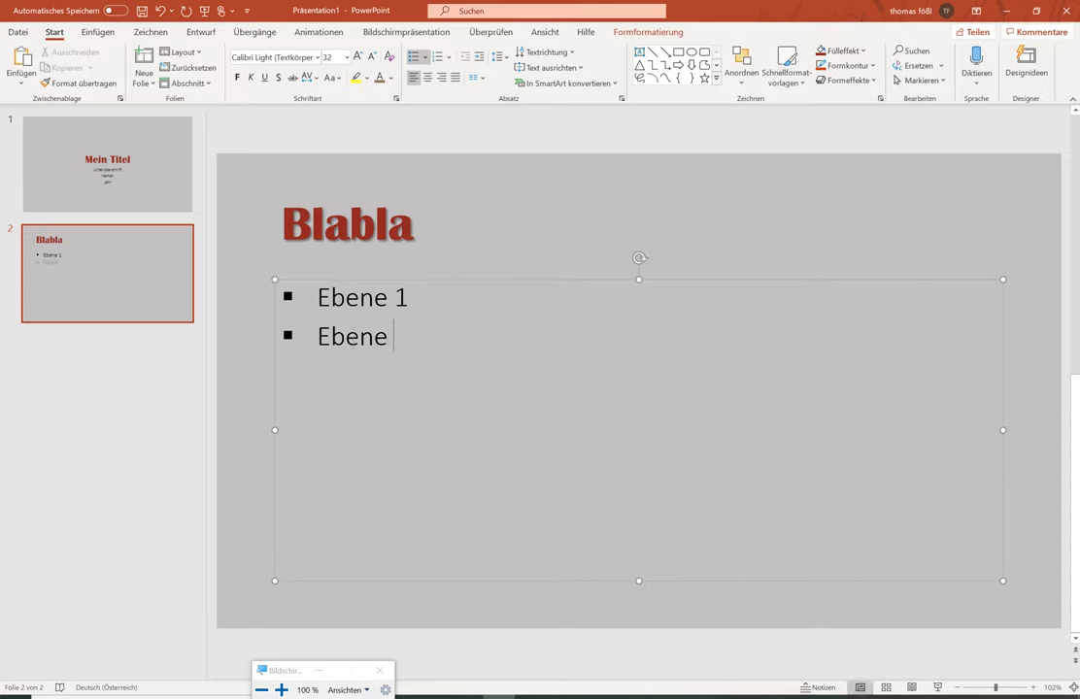
key("BackSpace")
key("BackSpace")
key("BackSpace")
type("ne 2")
key("BackSpace")
key("BackSpace")
key("BackSpace")
key("BackSpace")
key("BackSpace")
key("BackSpace")
key("BackSpace")
key("BackSpace")
key("BackSpace")
- Add bullets 'Ebene 2' and 'Ebene 3', indented to levels two and three
key("Return")
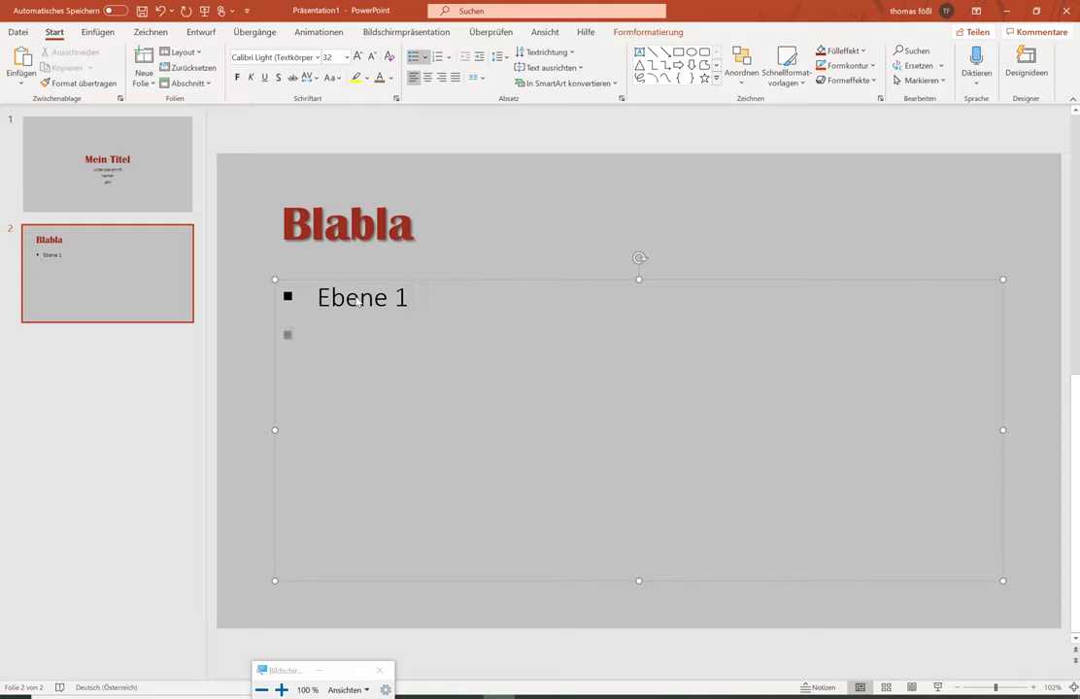
key("Tab")
type("Ebene ")
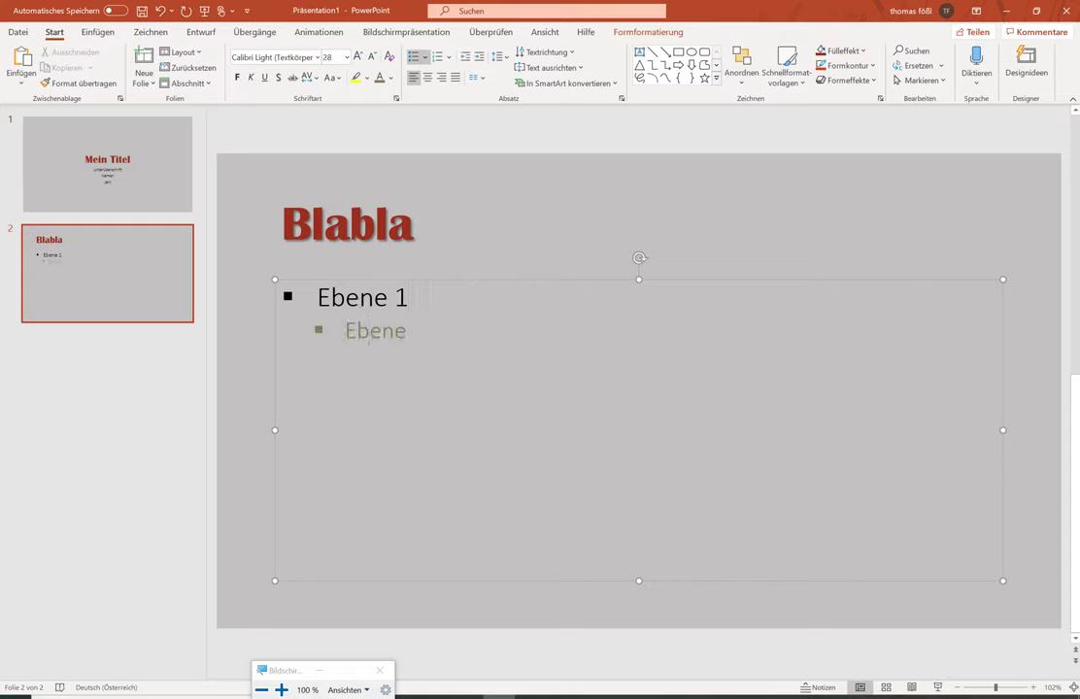
type("2")
key("Tab")
type("Ebene 3")
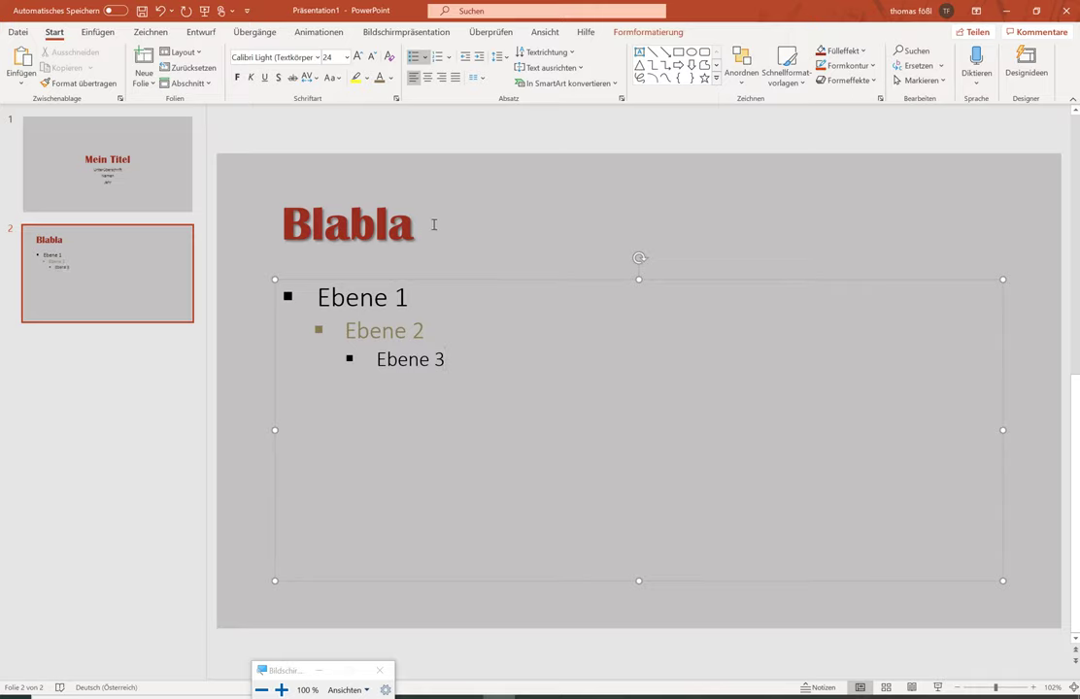
left_click(485, 242)
left_click(218, 277)
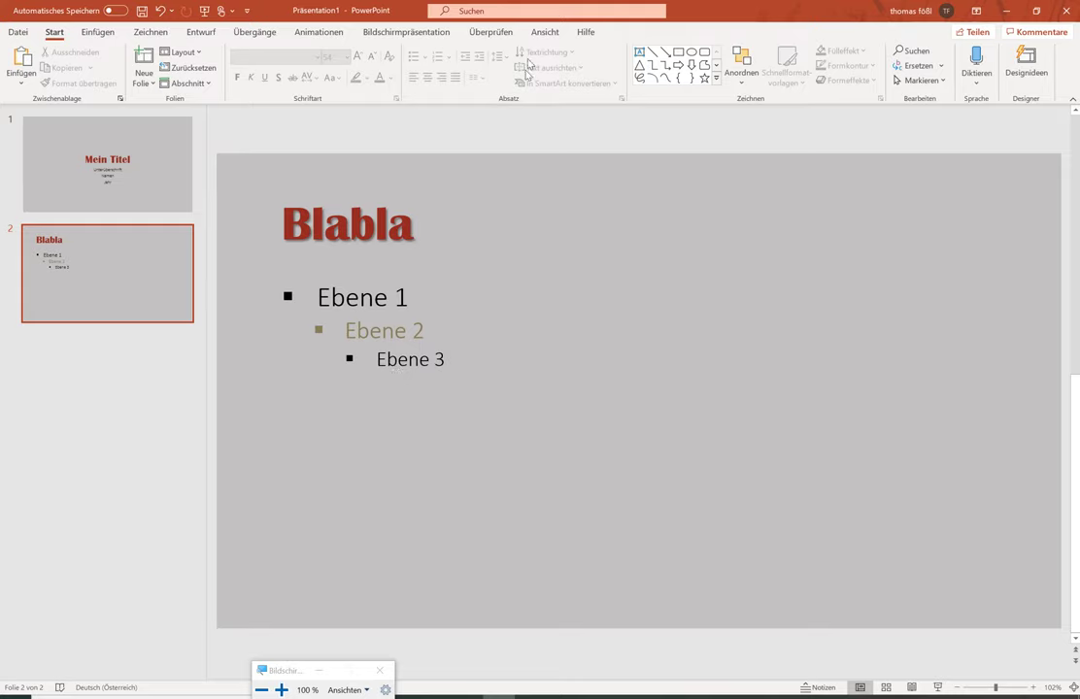
- Reopen Folienmaster view and select the main master slide's five-level body text
left_click(545, 32)
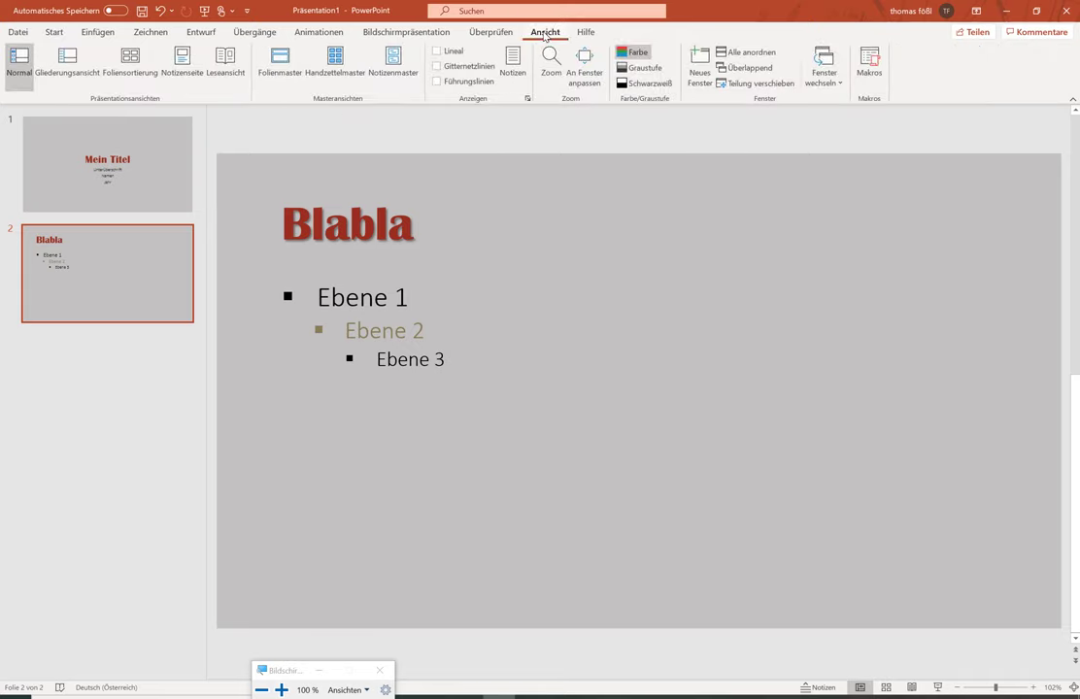
left_click(280, 66)
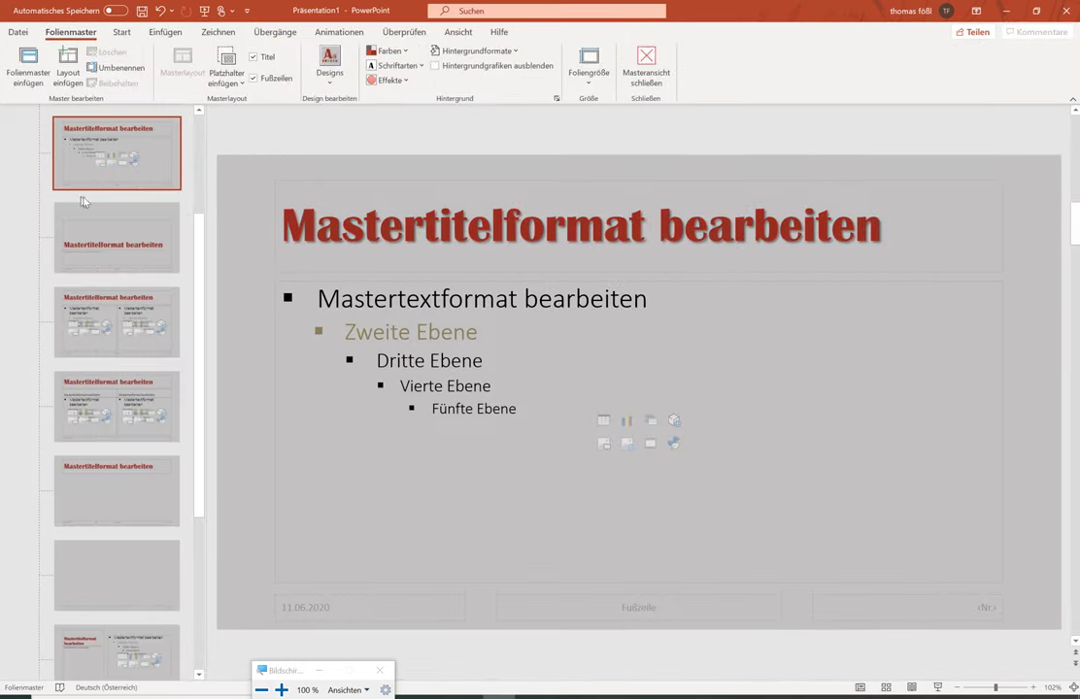
left_click(94, 196)
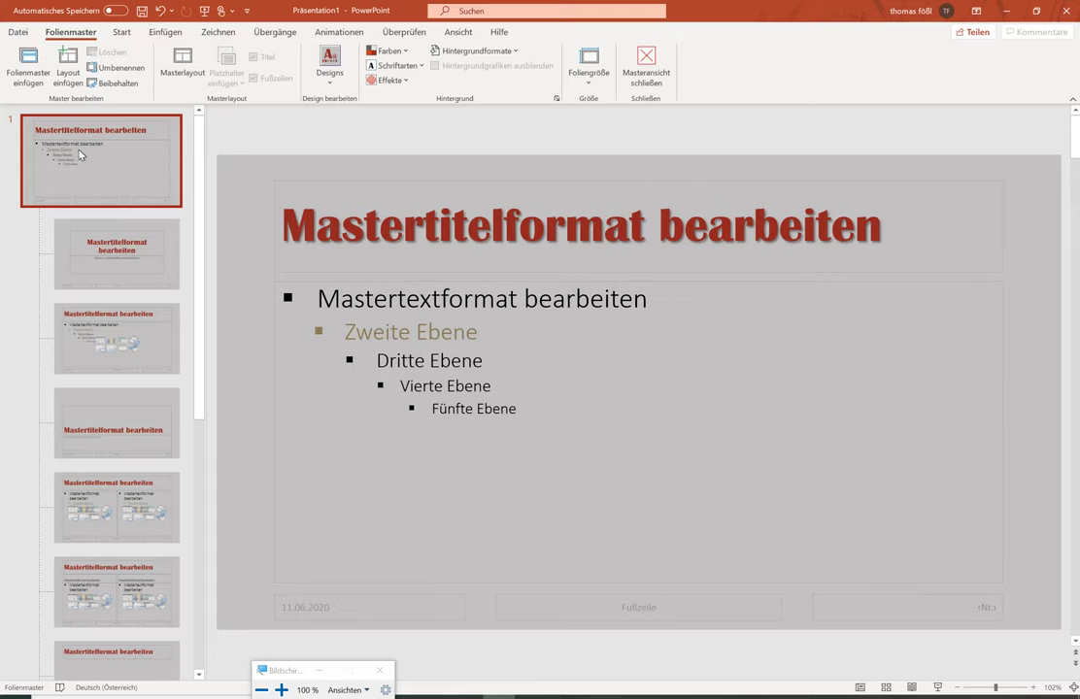
left_click(340, 304)
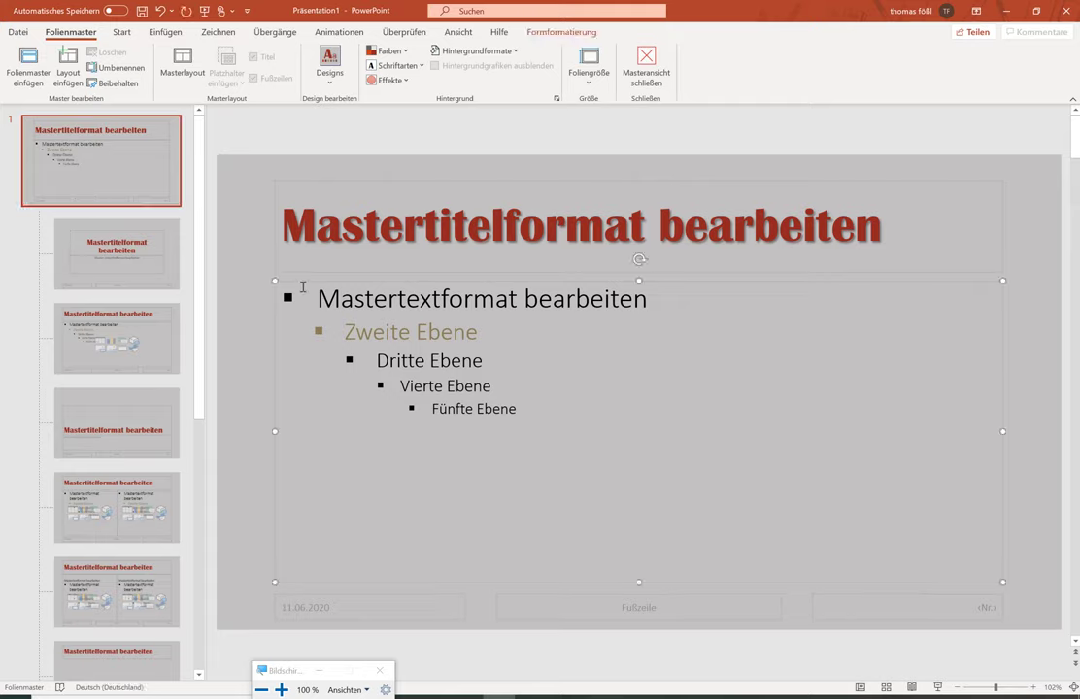
left_click_drag(523, 416, 290, 286)
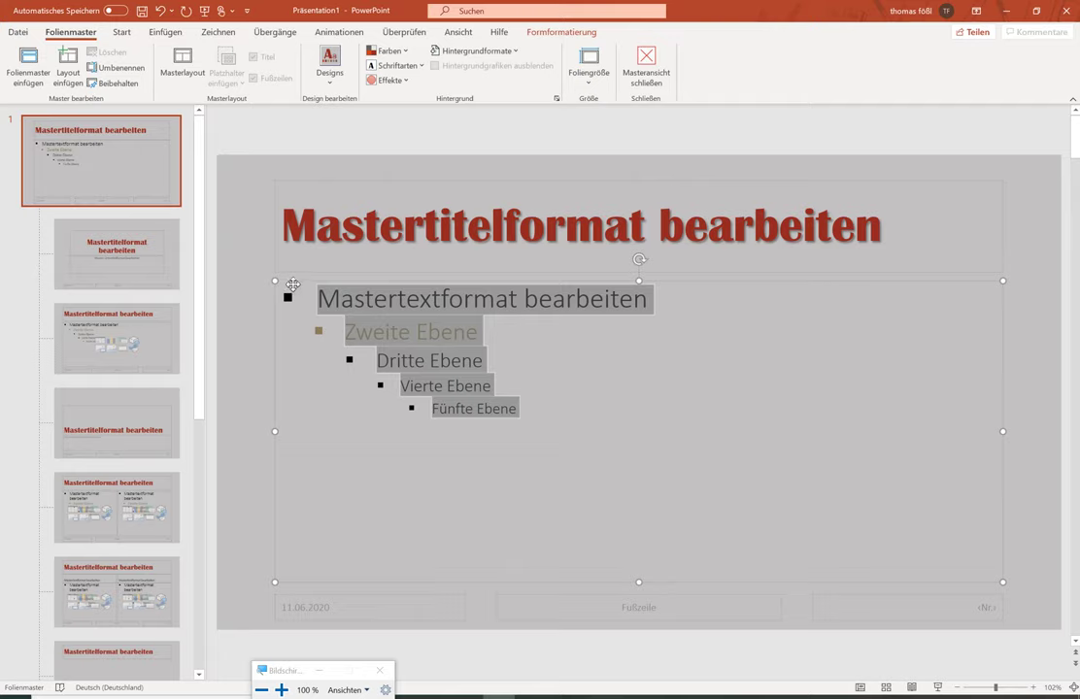
left_click(301, 281)
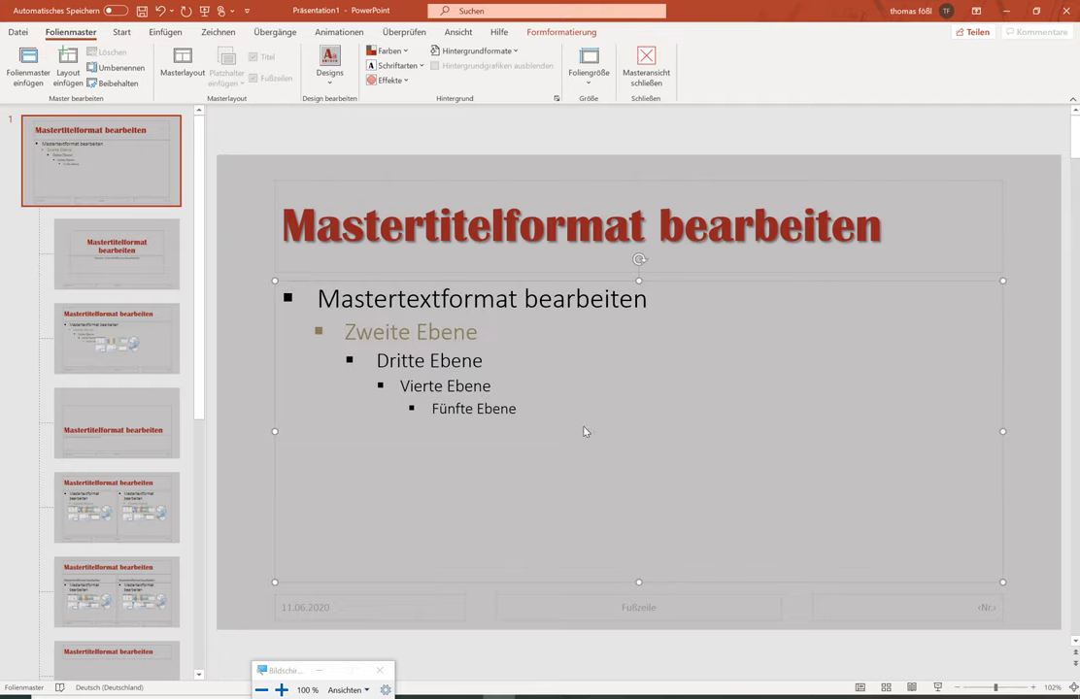
key("ctrl+a")
left_click(170, 228)
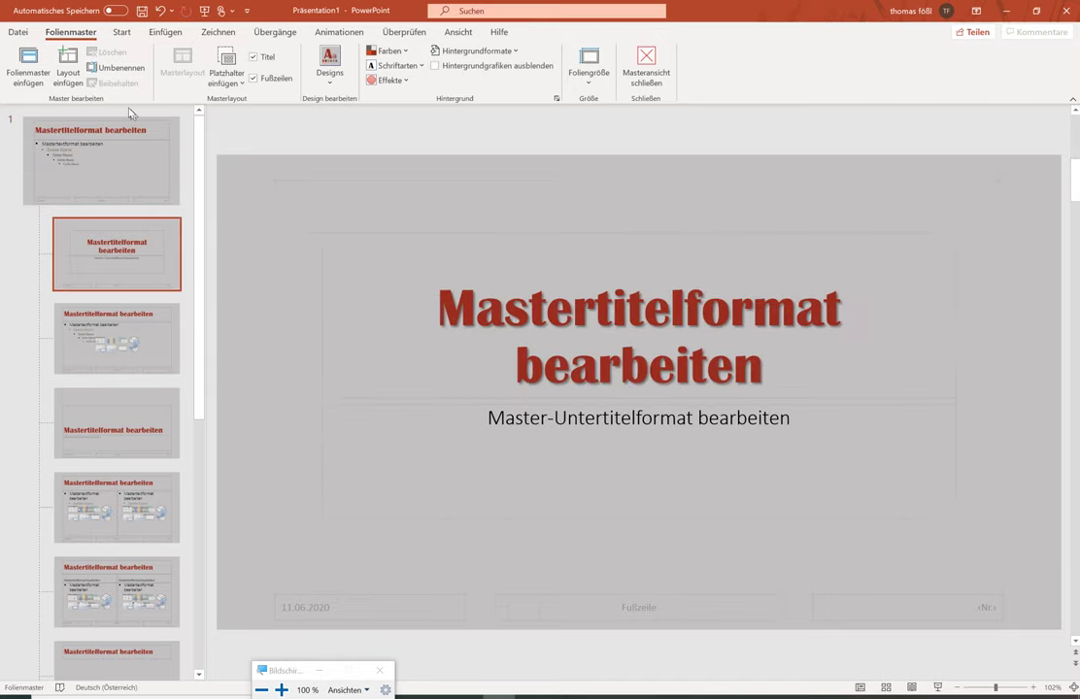
left_click(122, 34)
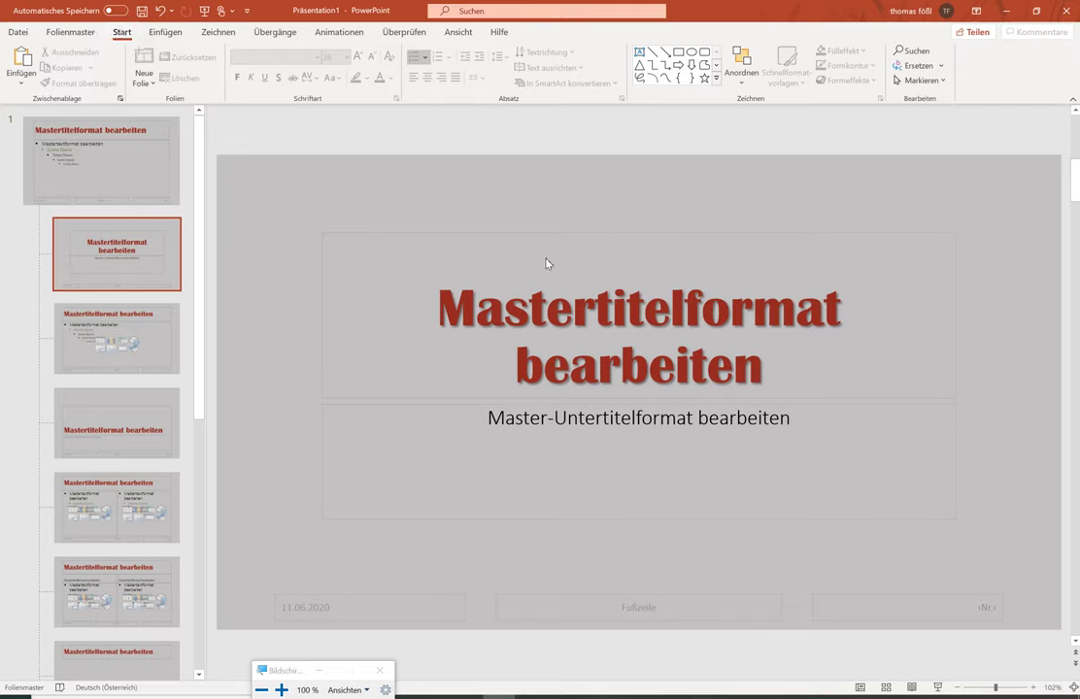
left_click(69, 145)
- Apply double line spacing to all master body text via the Absatz dialog
left_click(565, 423)
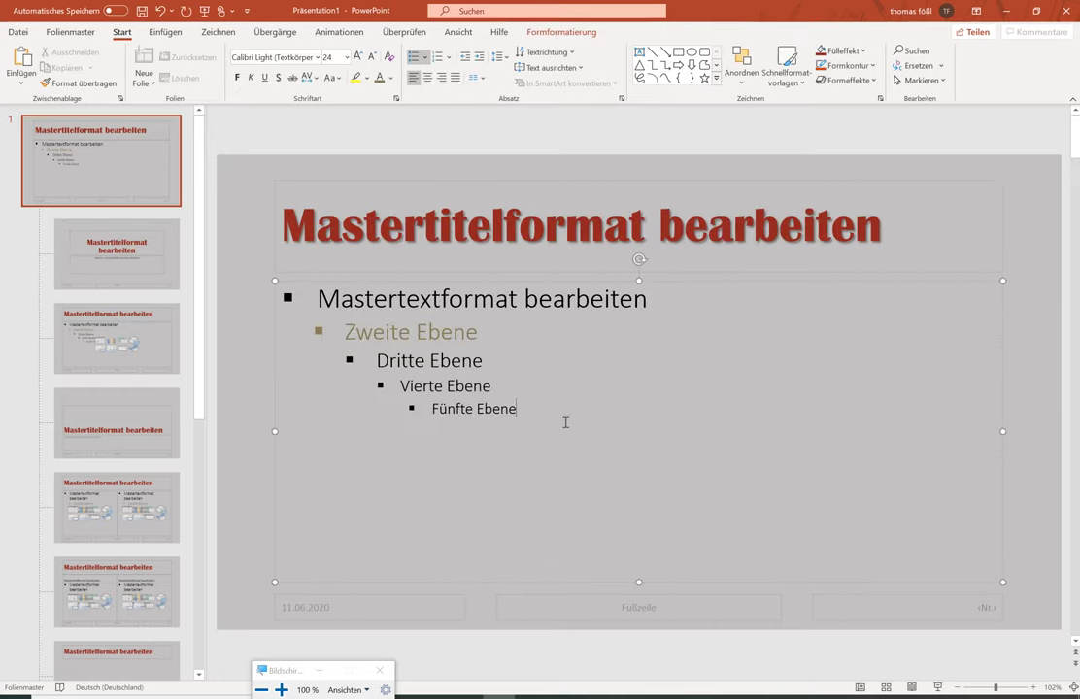
left_click_drag(566, 422, 318, 292)
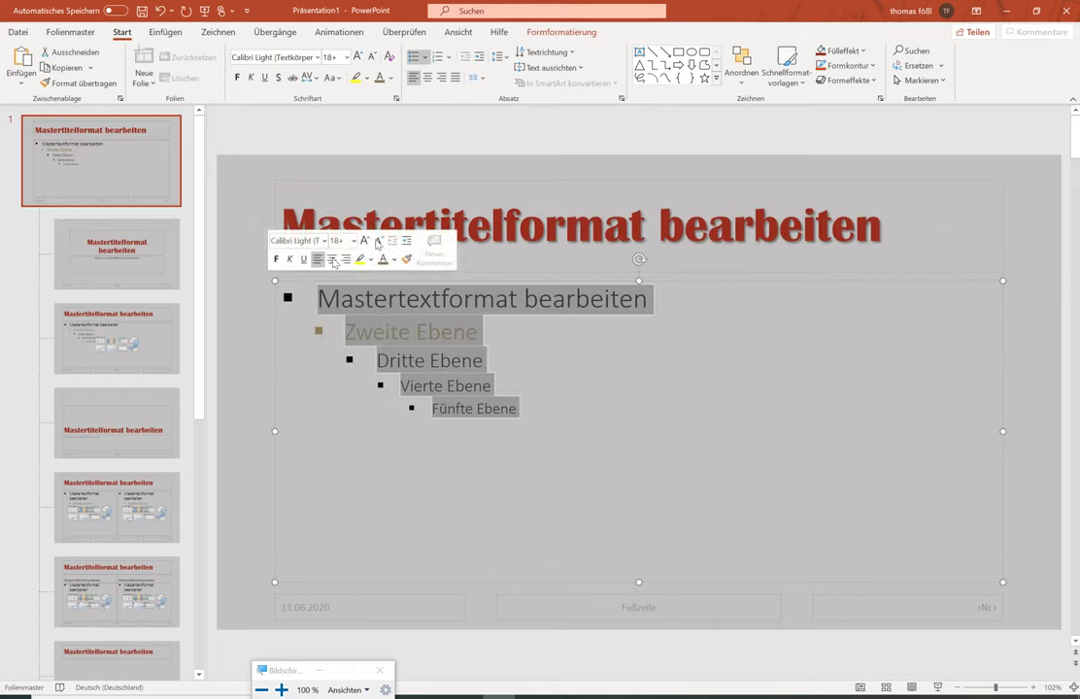
left_click(623, 101)
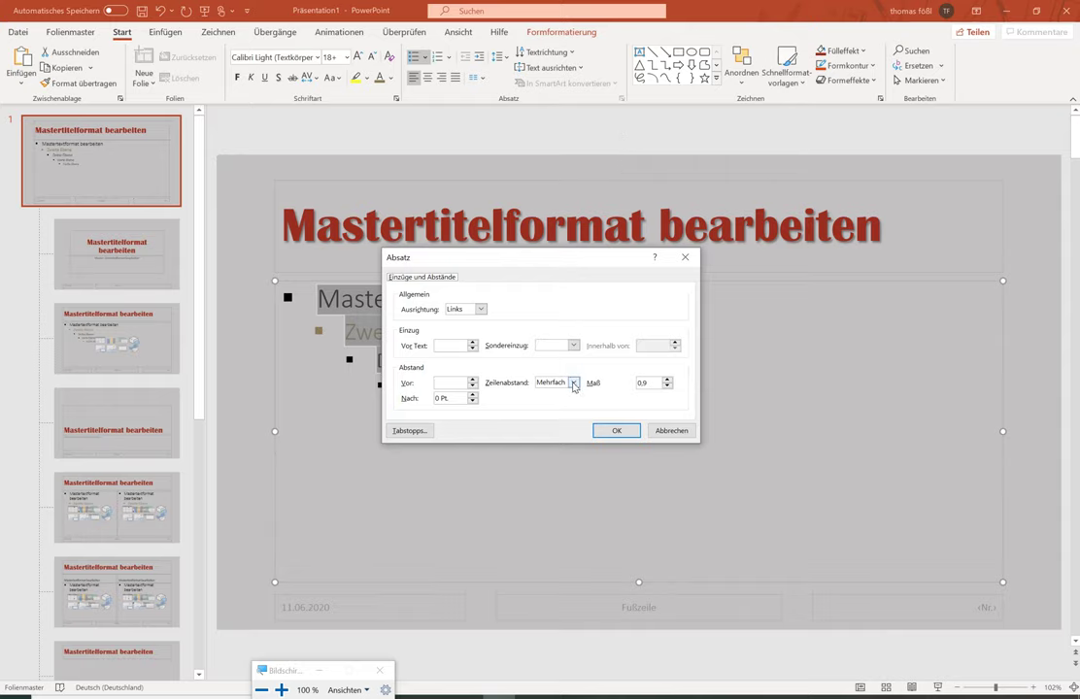
left_click(573, 384)
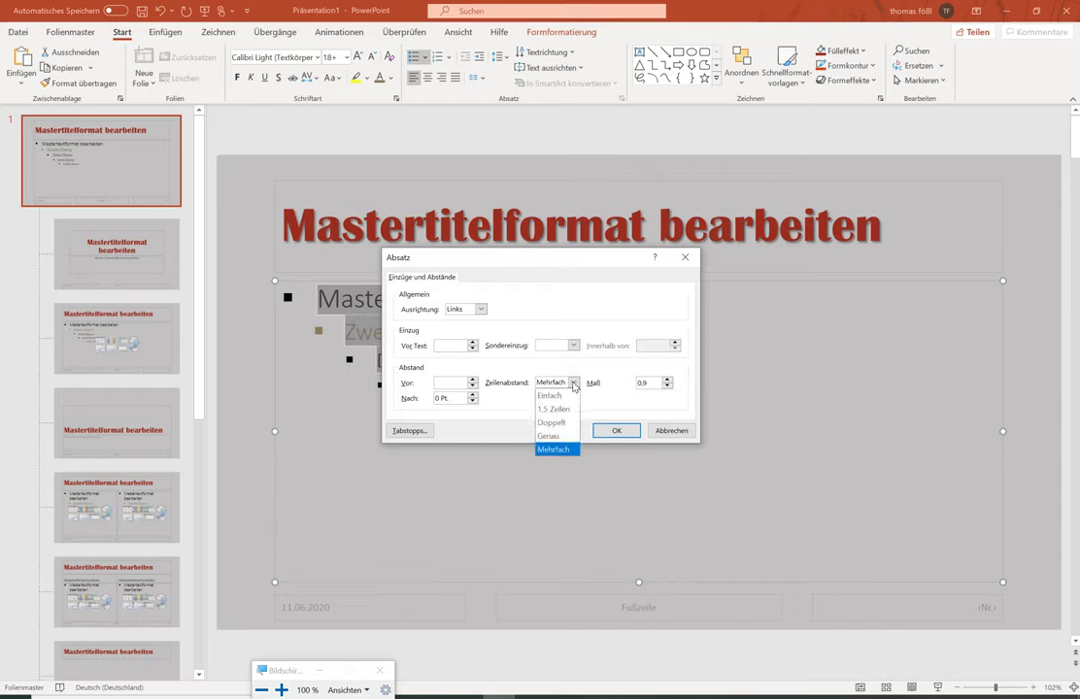
left_click(551, 423)
left_click_drag(512, 266, 743, 260)
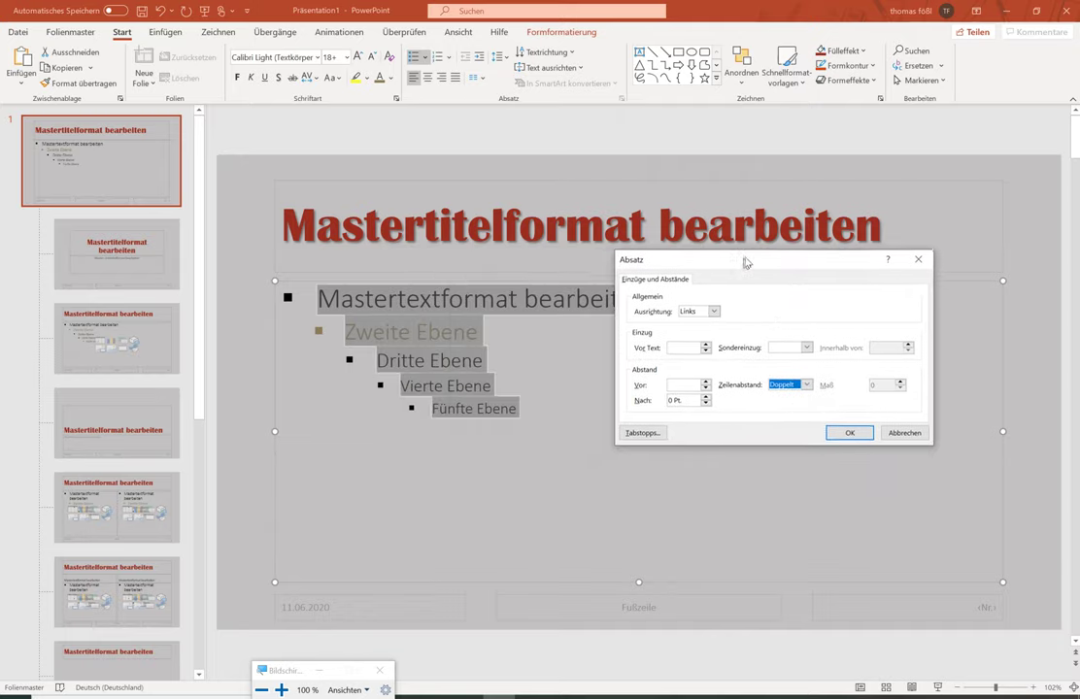
left_click(855, 431)
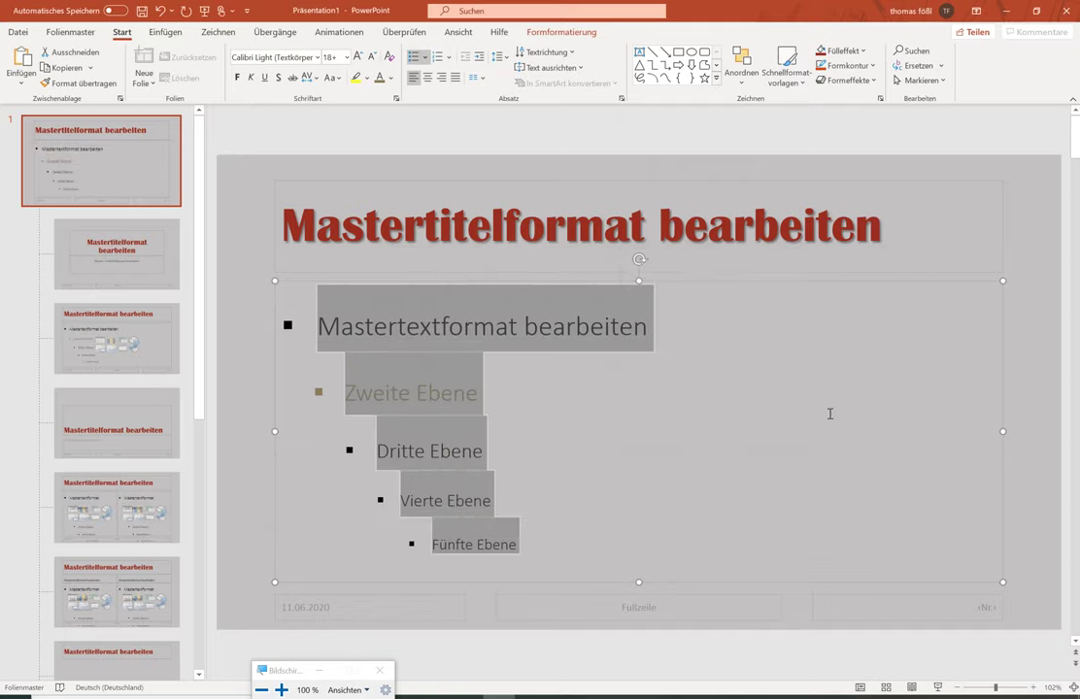
- Try tighter and wider Zeilenabstand presets on the master body text
left_click(502, 58)
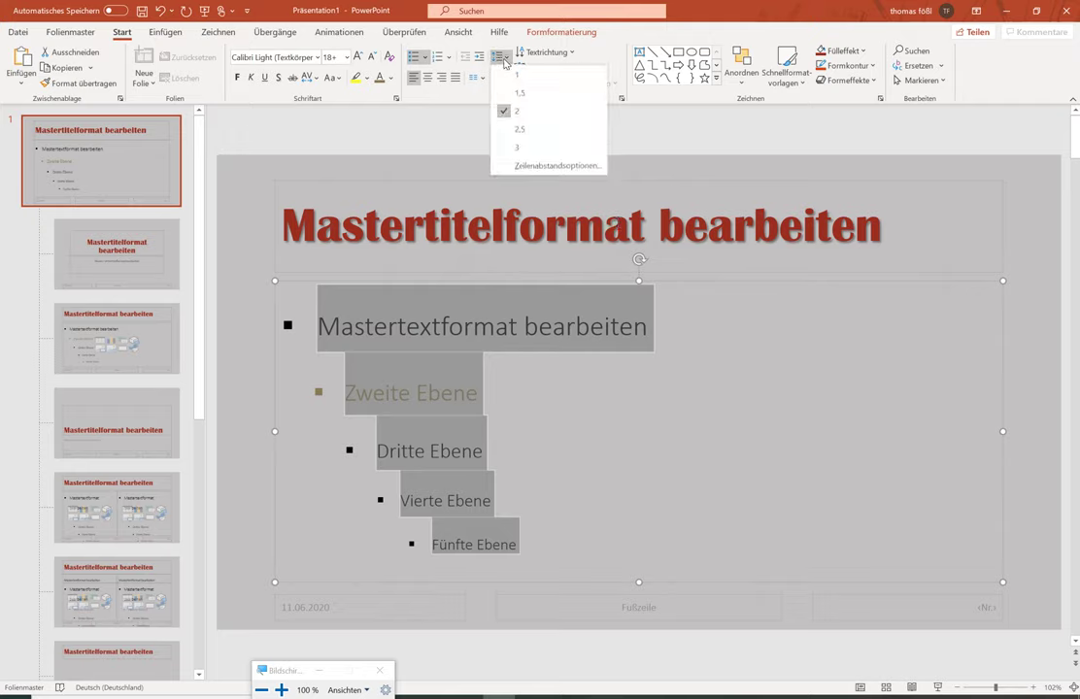
left_click(518, 91)
left_click(502, 57)
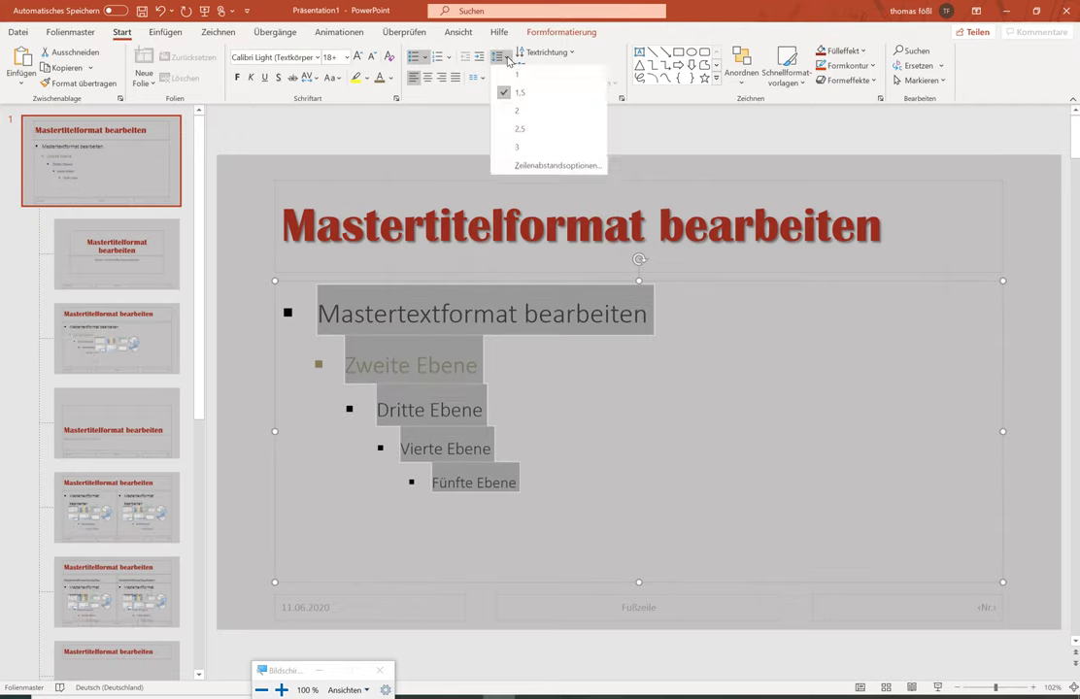
left_click(517, 129)
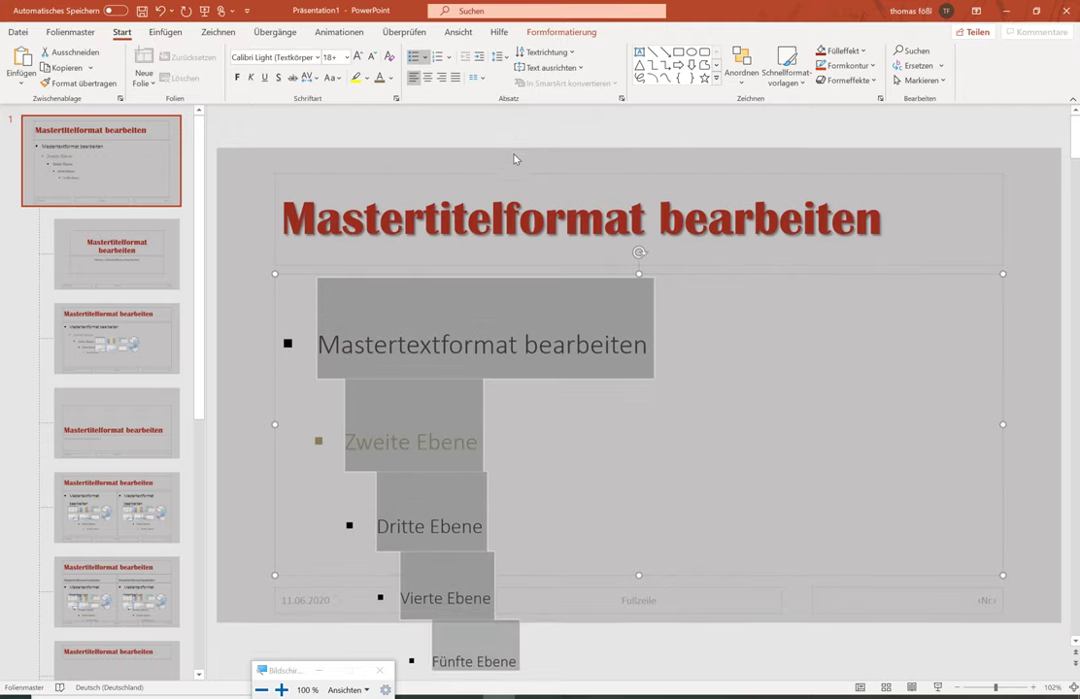
left_click(502, 58)
left_click(522, 97)
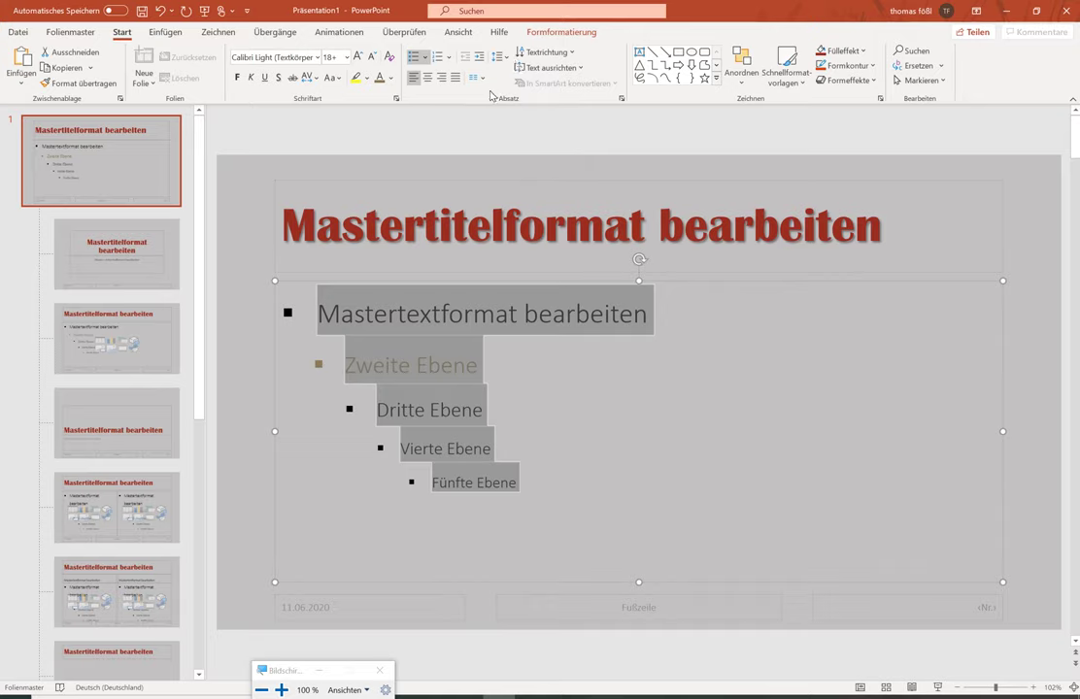
- Set the body text line spacing to Mehrfach with Maß 1,25
left_click(622, 99)
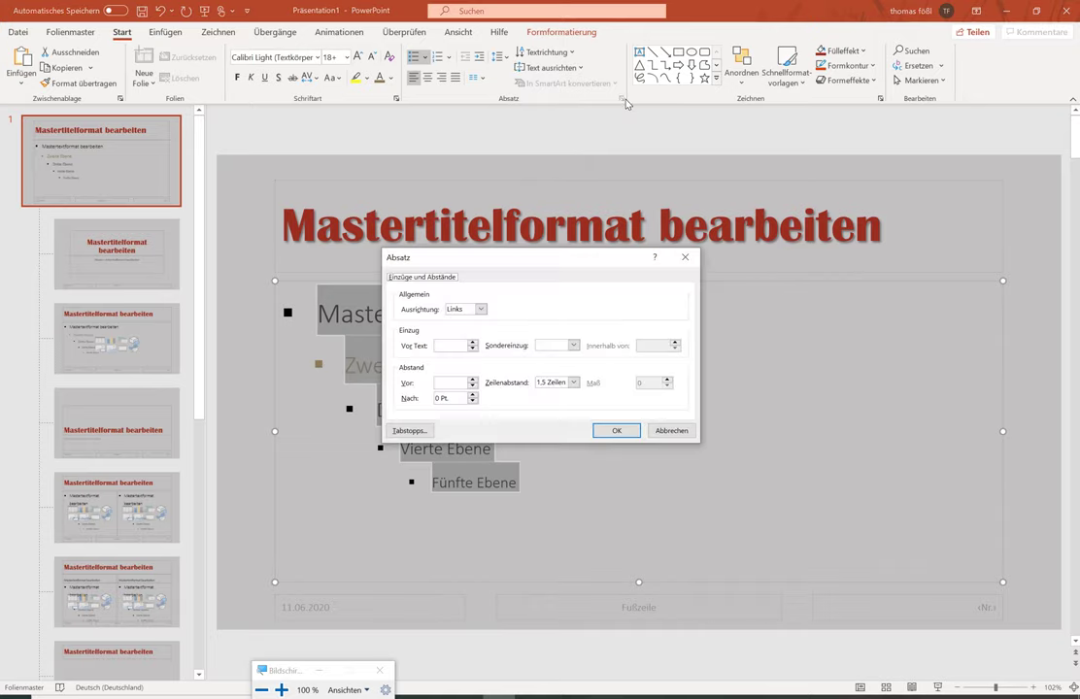
left_click(571, 383)
left_click(551, 450)
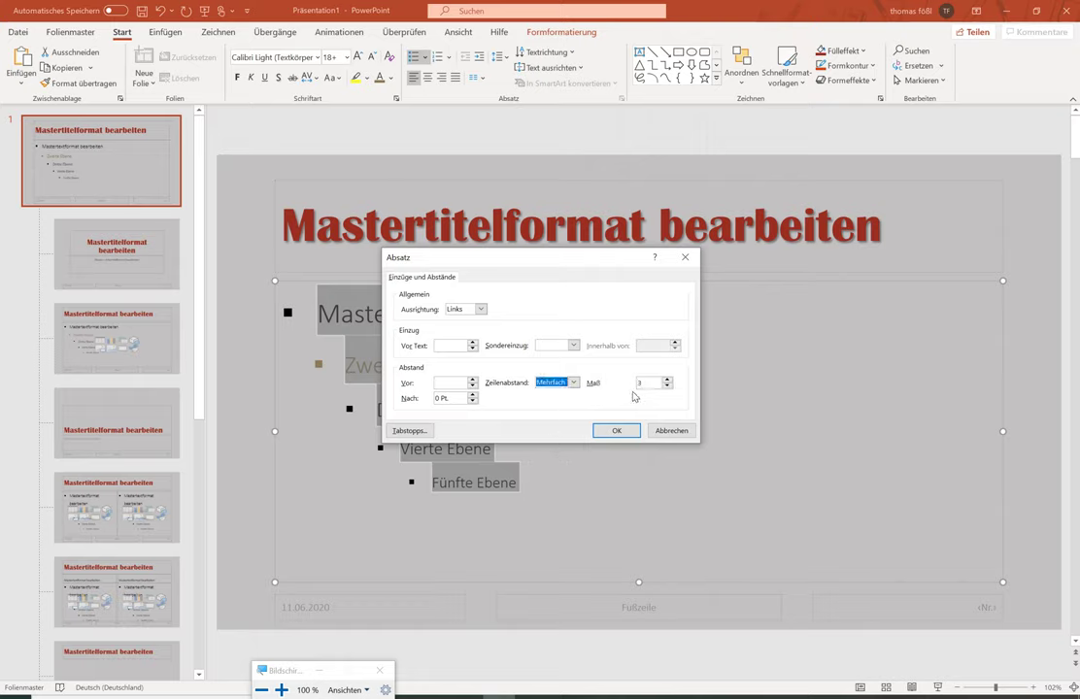
key("Tab")
type("1,25")
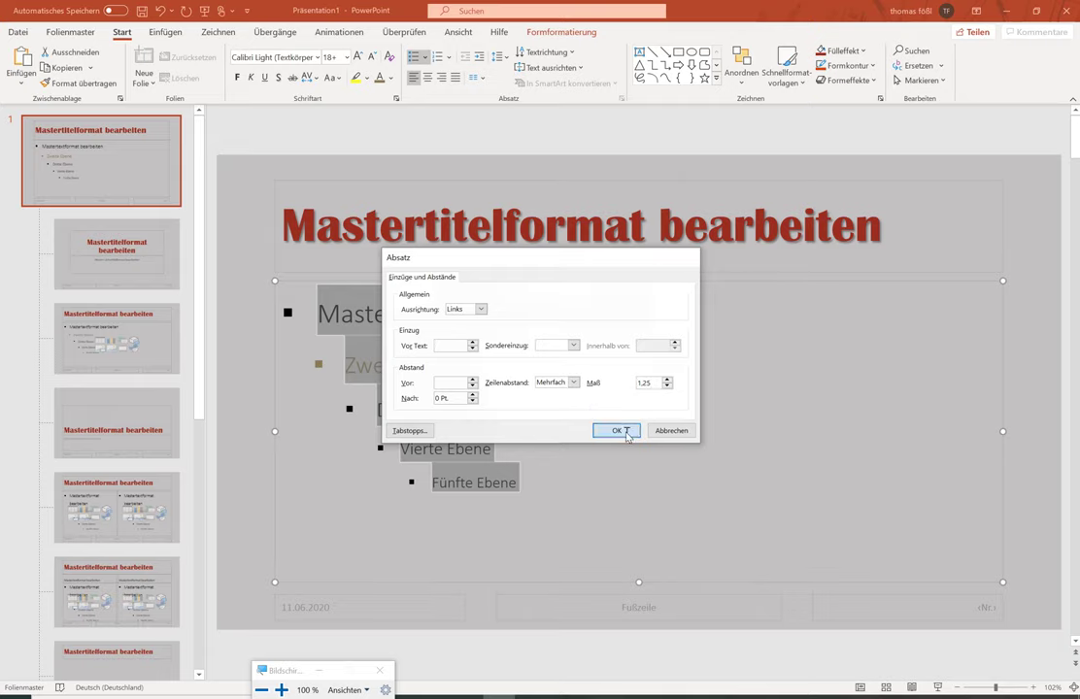
left_click(621, 430)
- Try centred and right alignment on all body levels, then return to left alignment
left_click(249, 308)
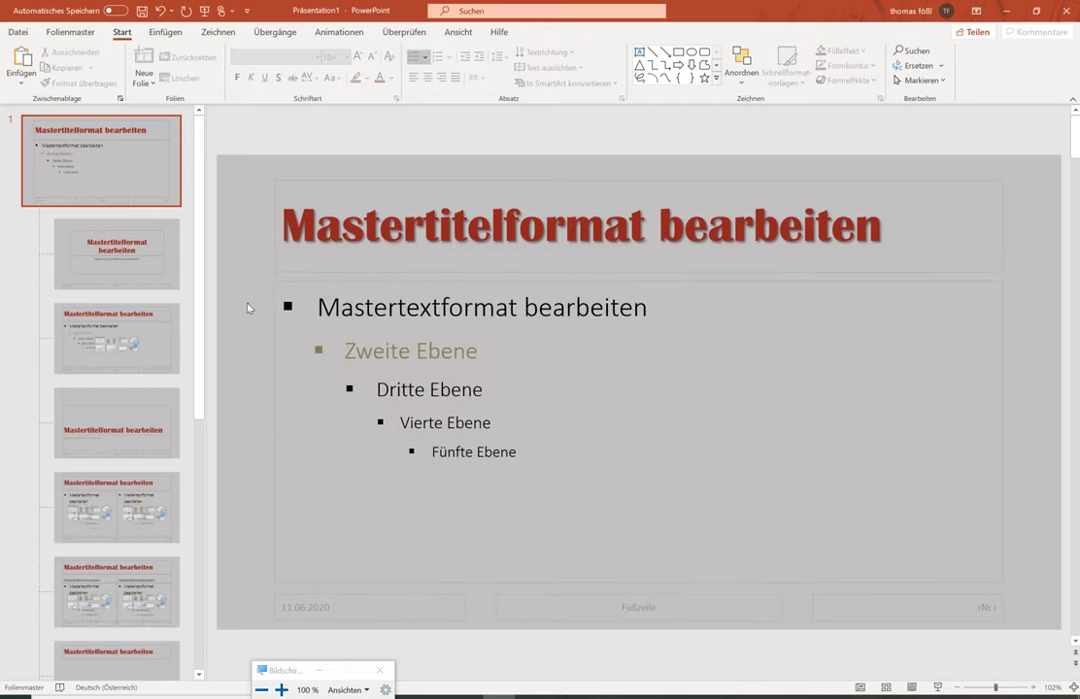
left_click(483, 390)
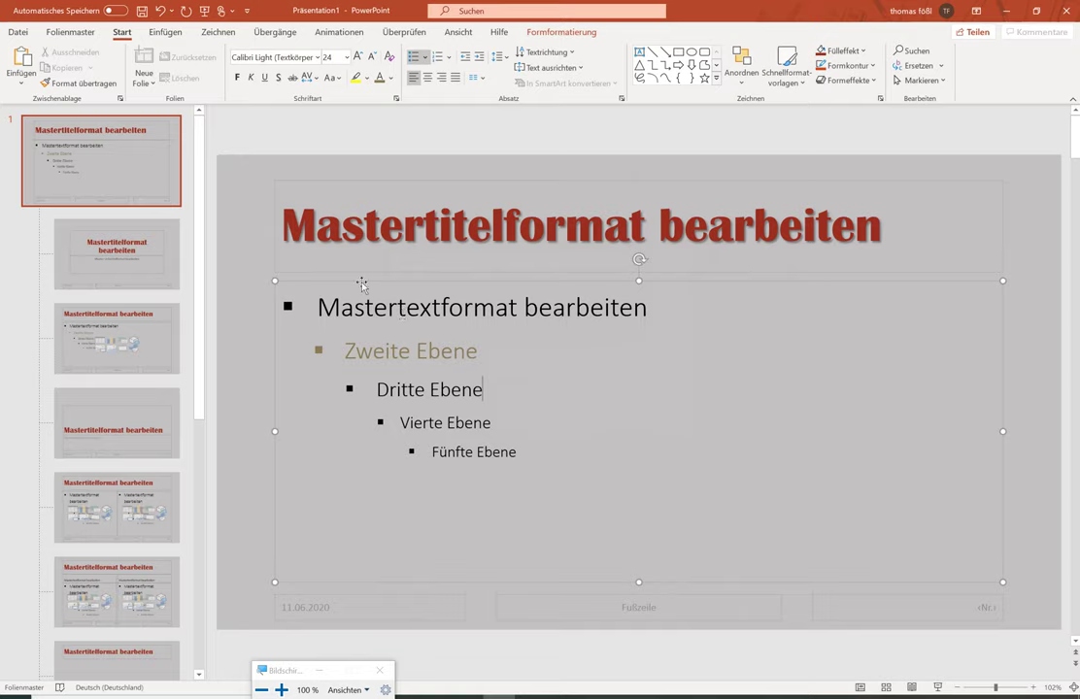
left_click_drag(550, 459, 277, 282)
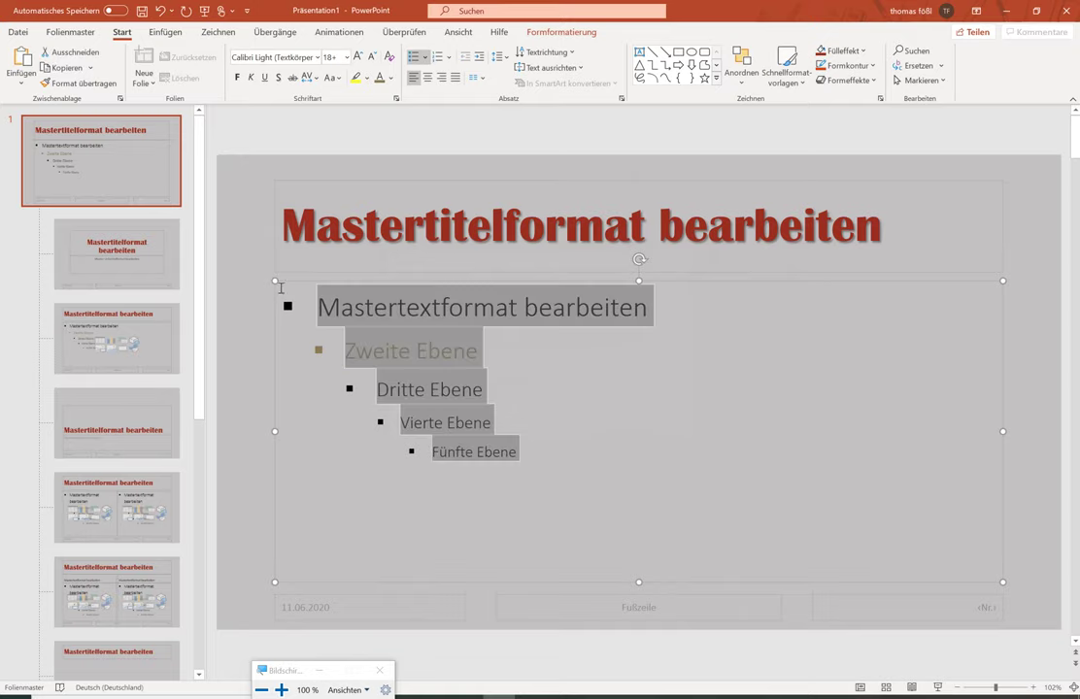
left_click(428, 78)
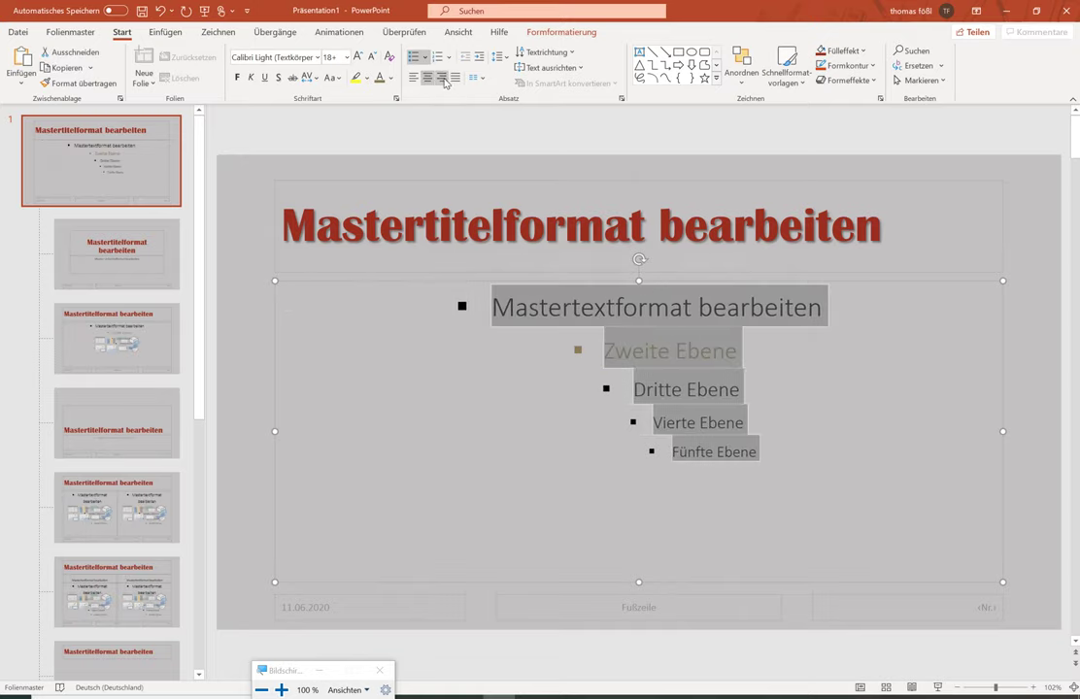
key("ctrl+r")
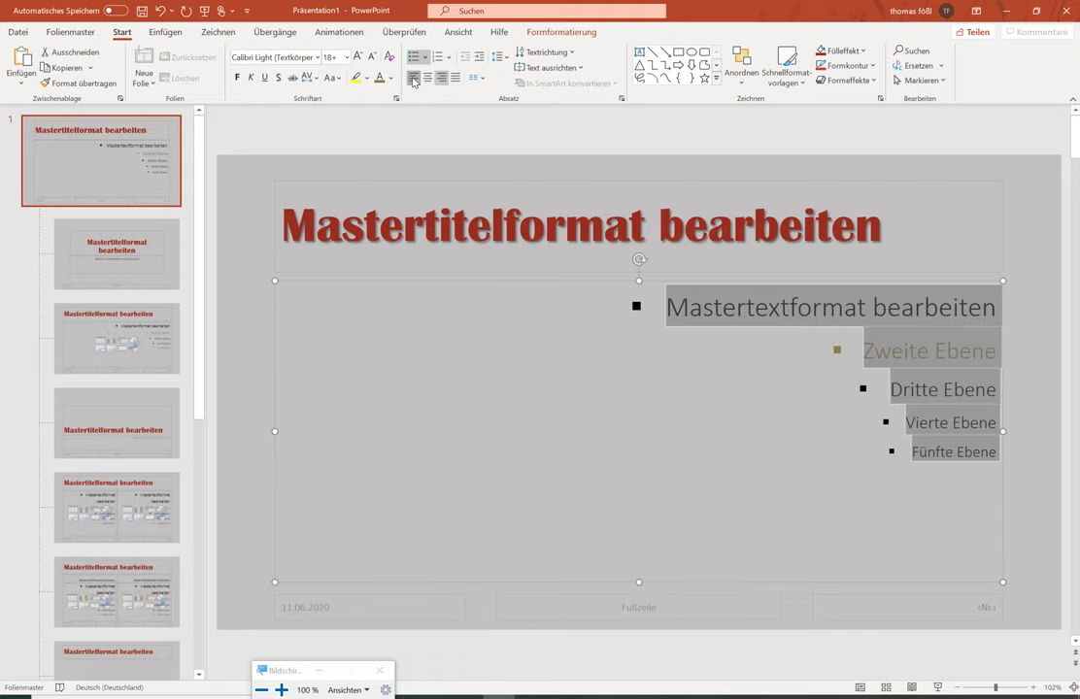
left_click(414, 77)
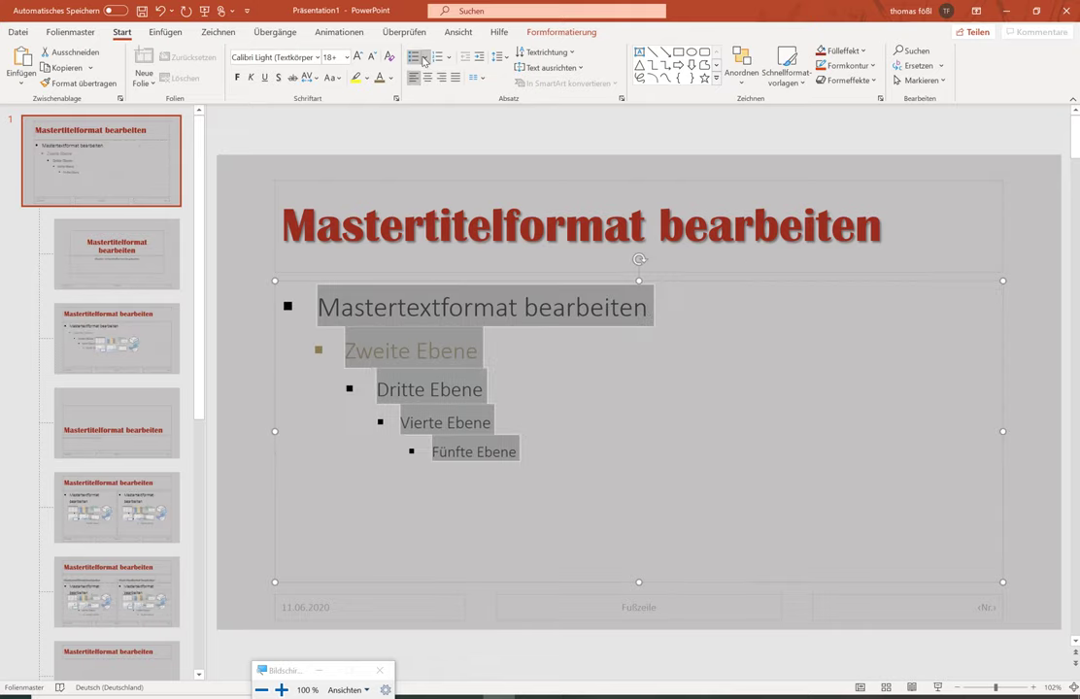
- Set bullets to Kein(e) for every master body text level
left_click(423, 59)
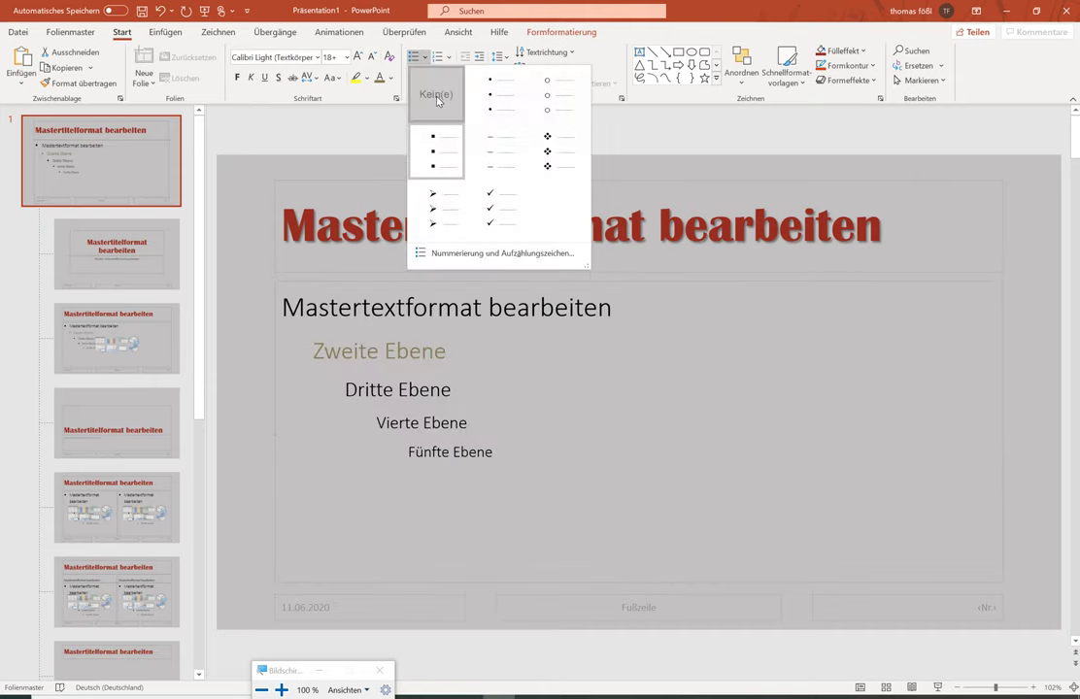
left_click(435, 95)
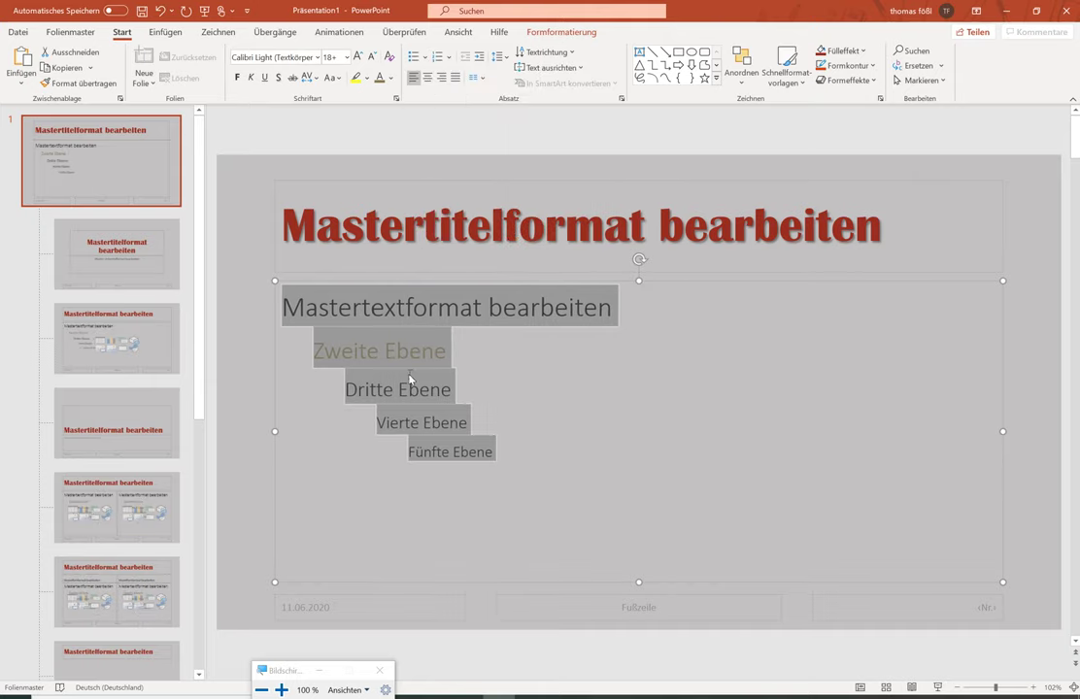
left_click_drag(531, 465, 281, 296)
left_click_drag(530, 448, 251, 345)
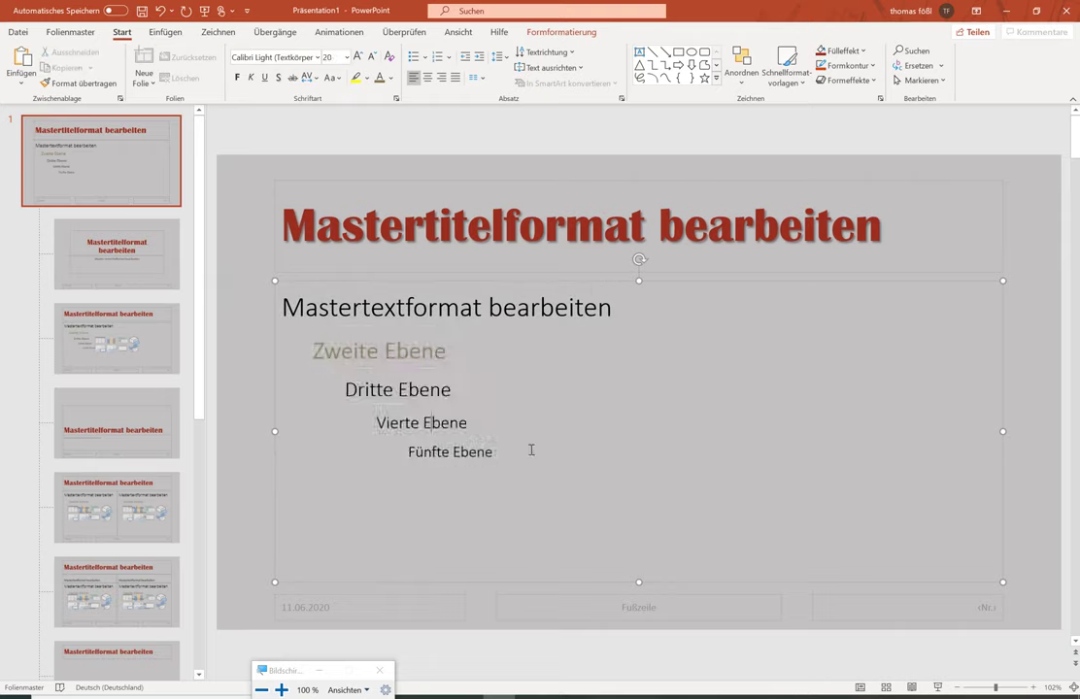
- Delete body levels two to five and shrink the first-level master text from 32 to 28 pt
key("BackSpace")
key("BackSpace")
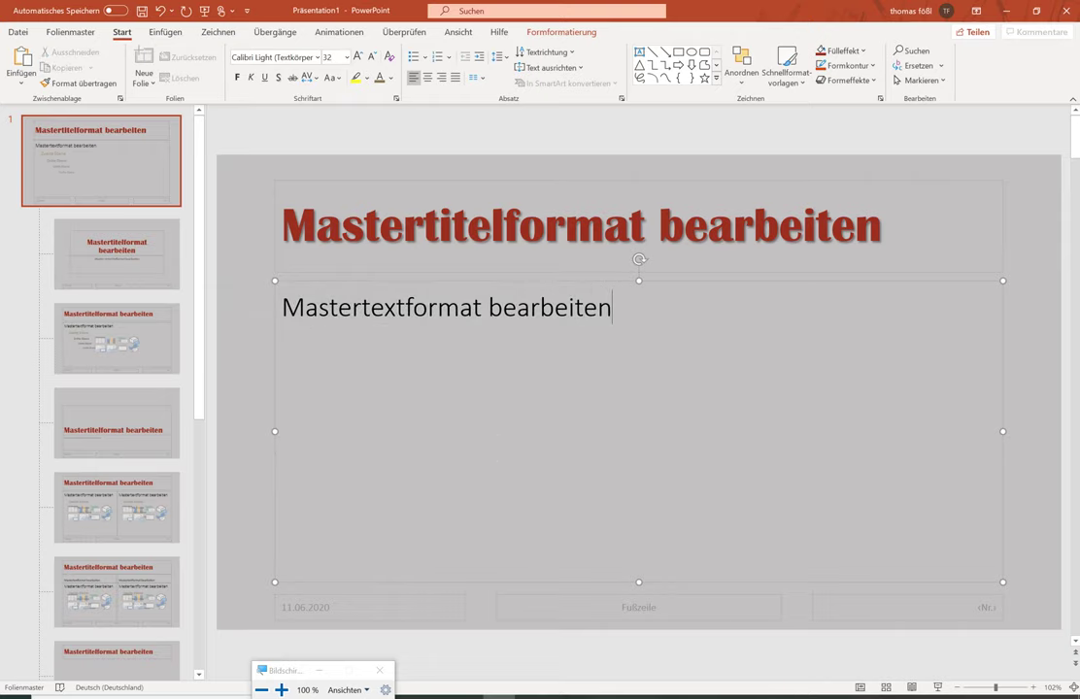
double_click(437, 307)
left_click(629, 307)
triple_click(628, 307)
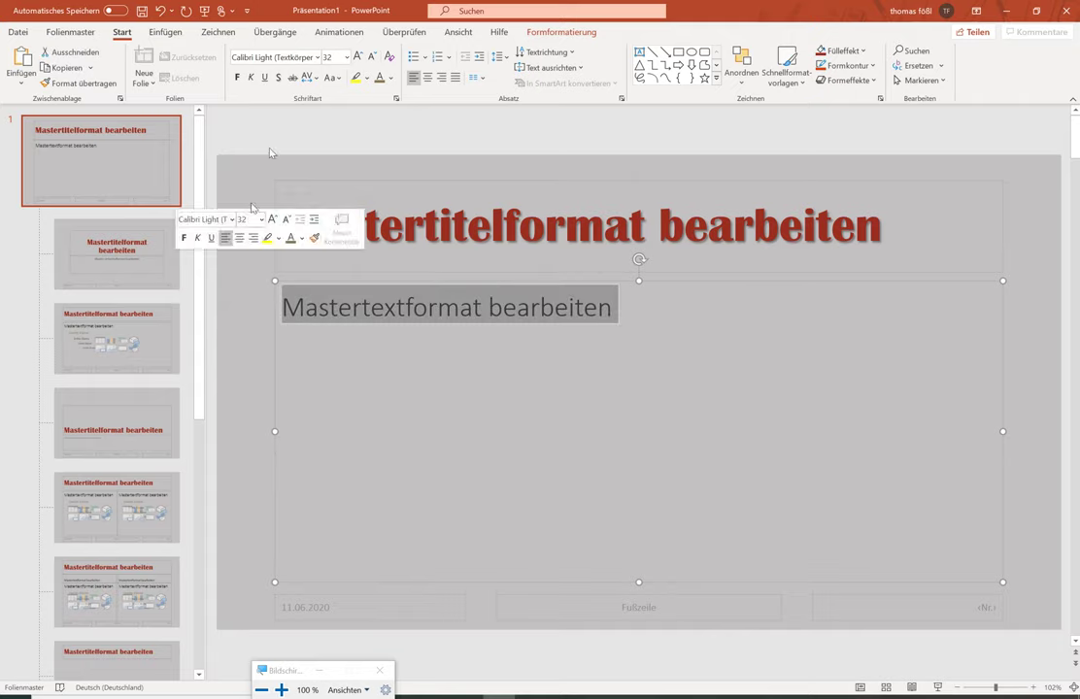
left_click(372, 56)
left_click(241, 277)
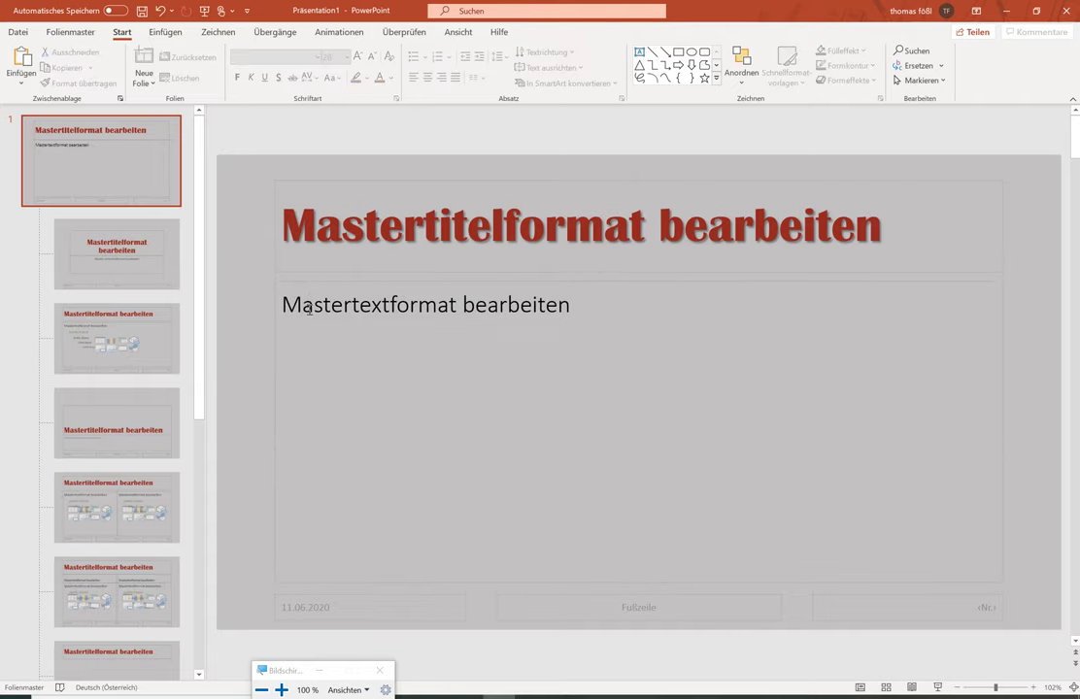
- Justify the remaining first-level body text on the master
left_click(319, 305)
triple_click(449, 314)
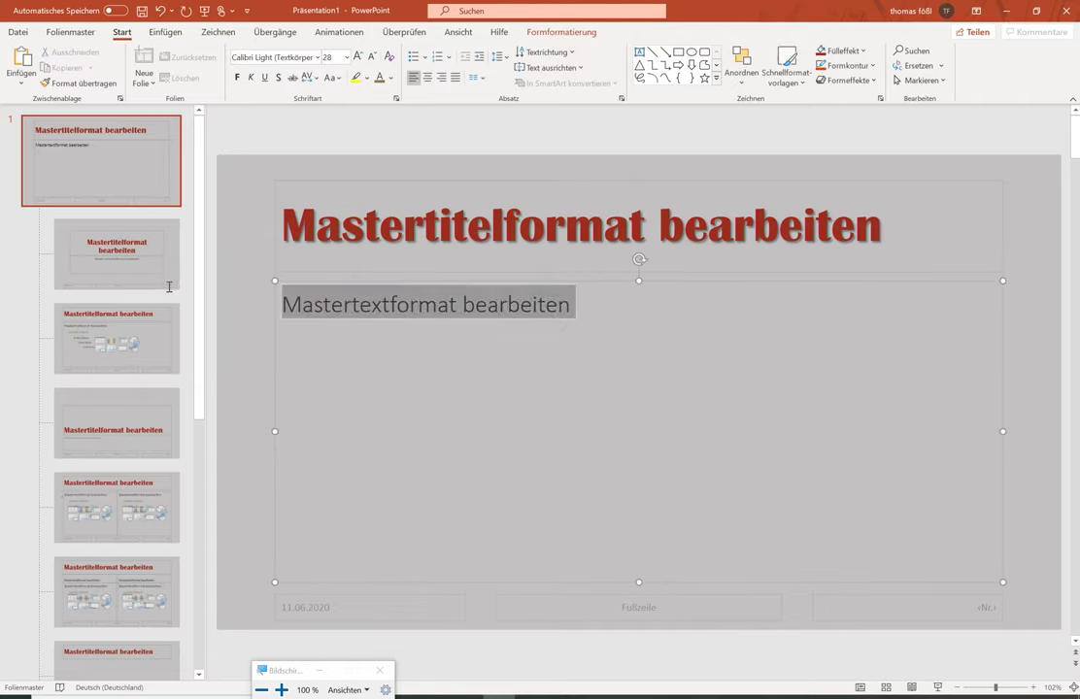
left_click(456, 79)
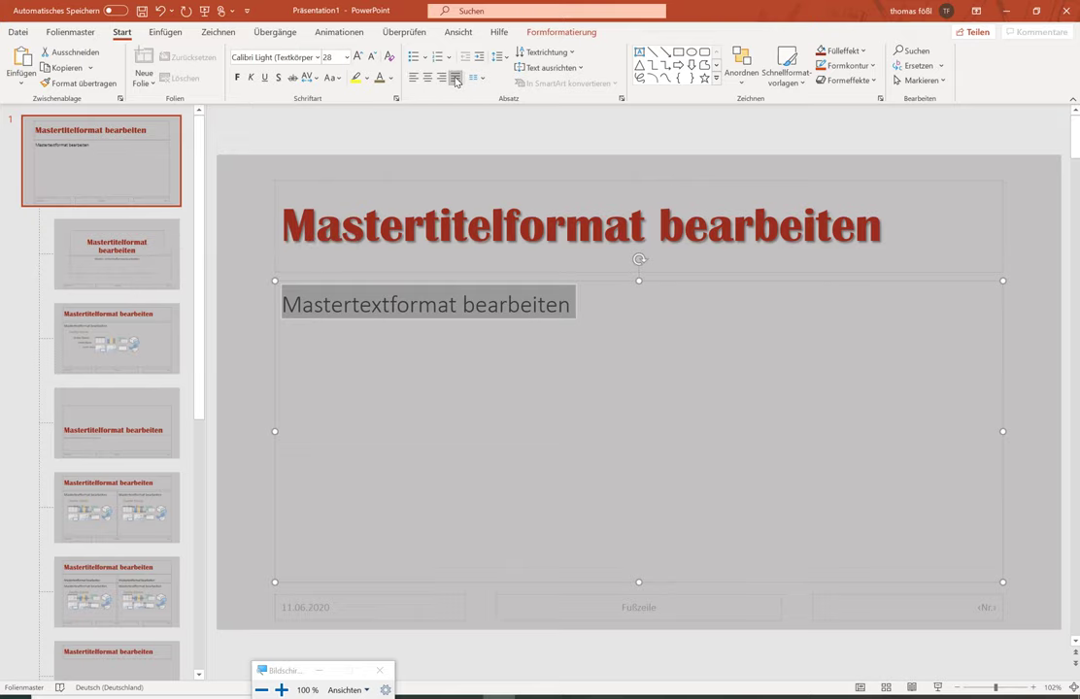
left_click(454, 436)
left_click(232, 349)
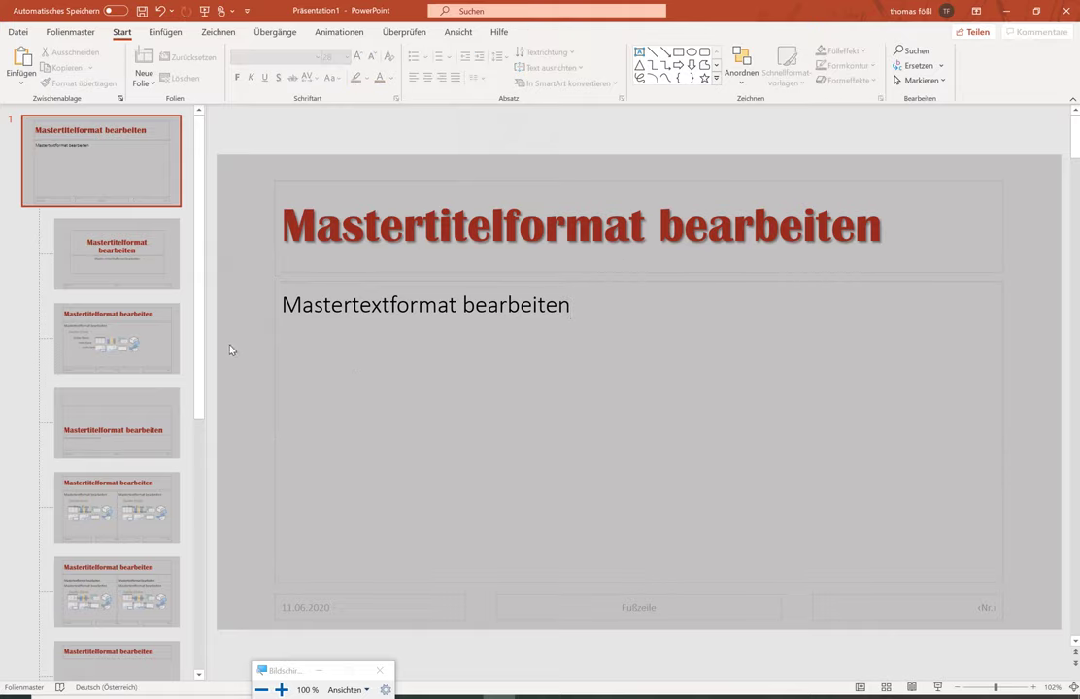
- Close master view and delete the sample level text on the Blabla slide
left_click(62, 35)
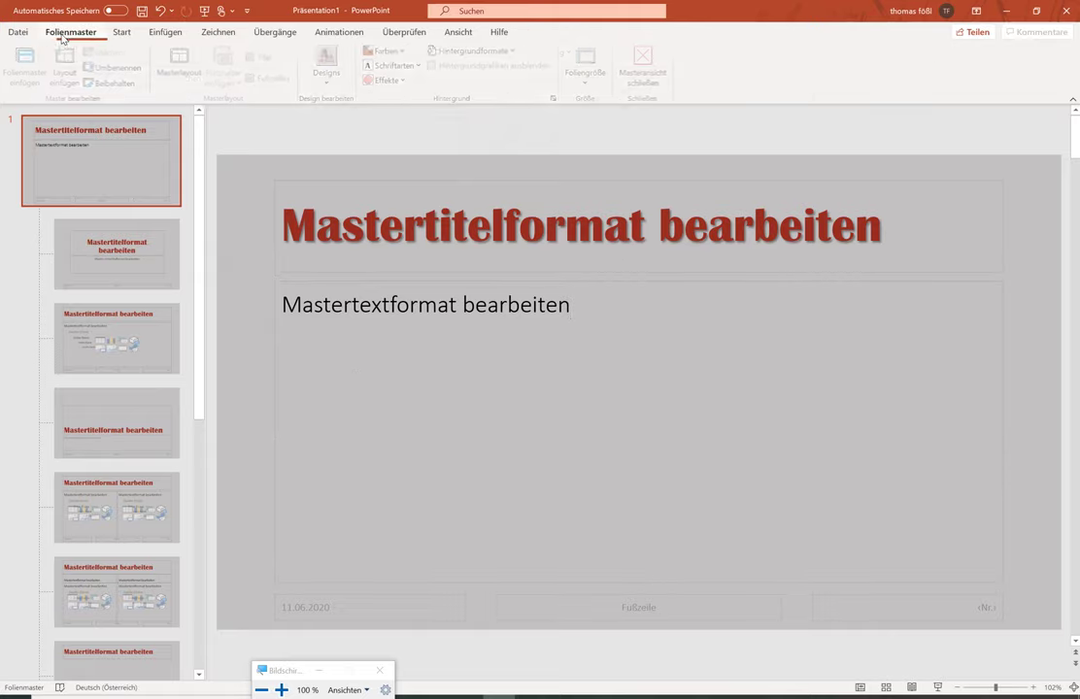
left_click(643, 64)
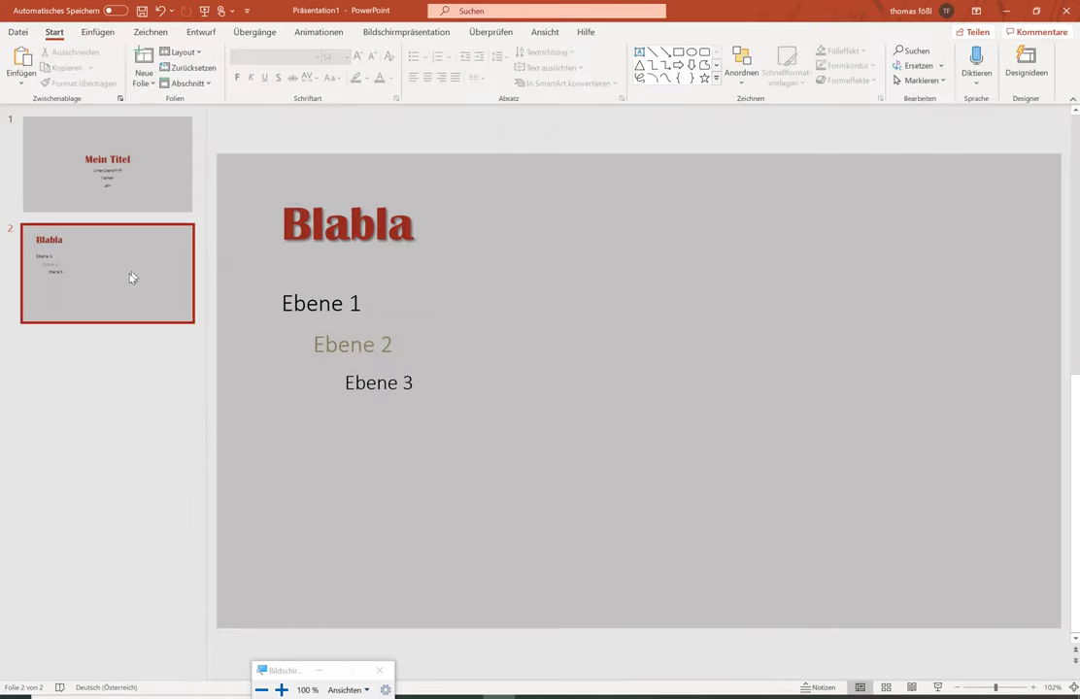
left_click_drag(418, 385, 202, 284)
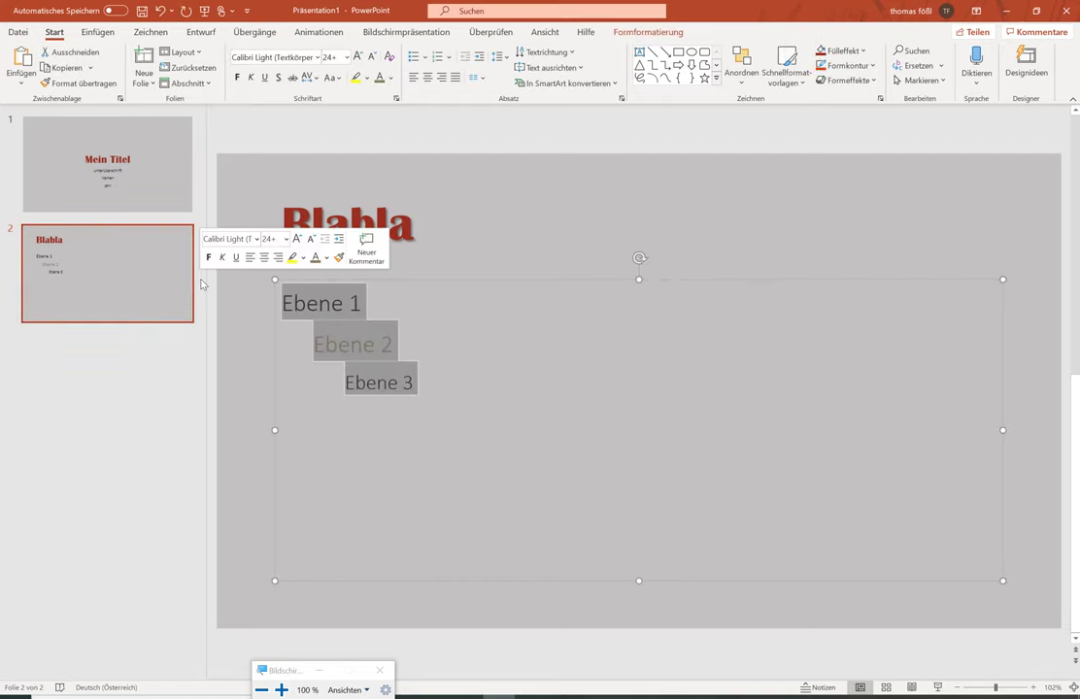
key("Delete")
- Type three plain unbulleted lines of filler text on the Blabla slide to check the formatting
type("Blab")
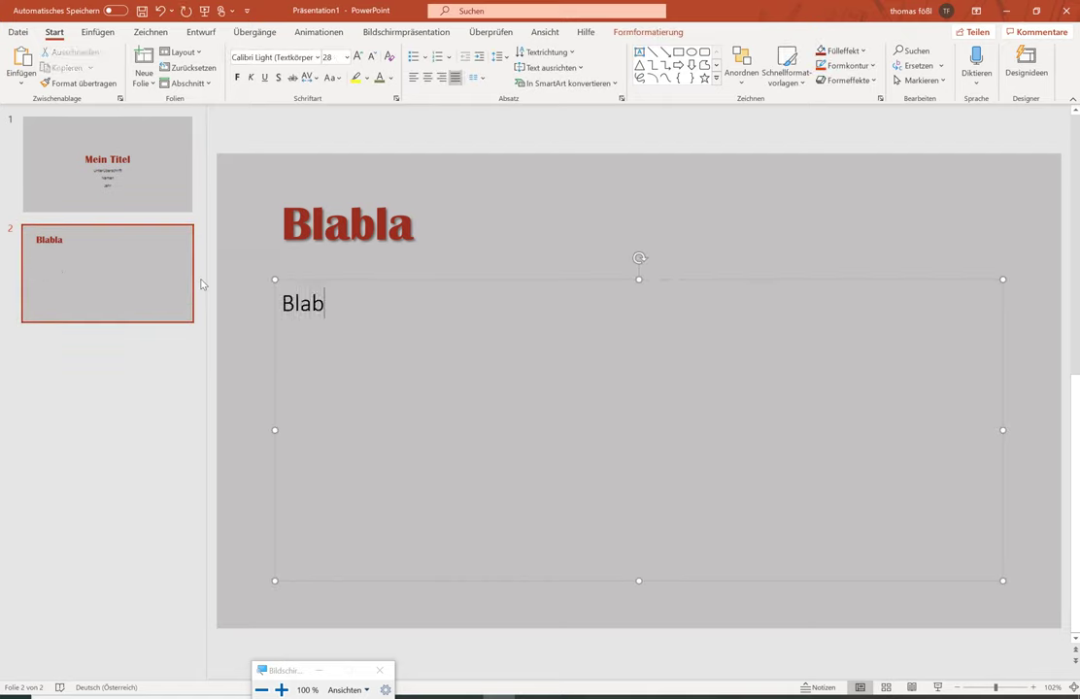
type("lakaslfjksalfjklafafaskfsalf")
key("Return")
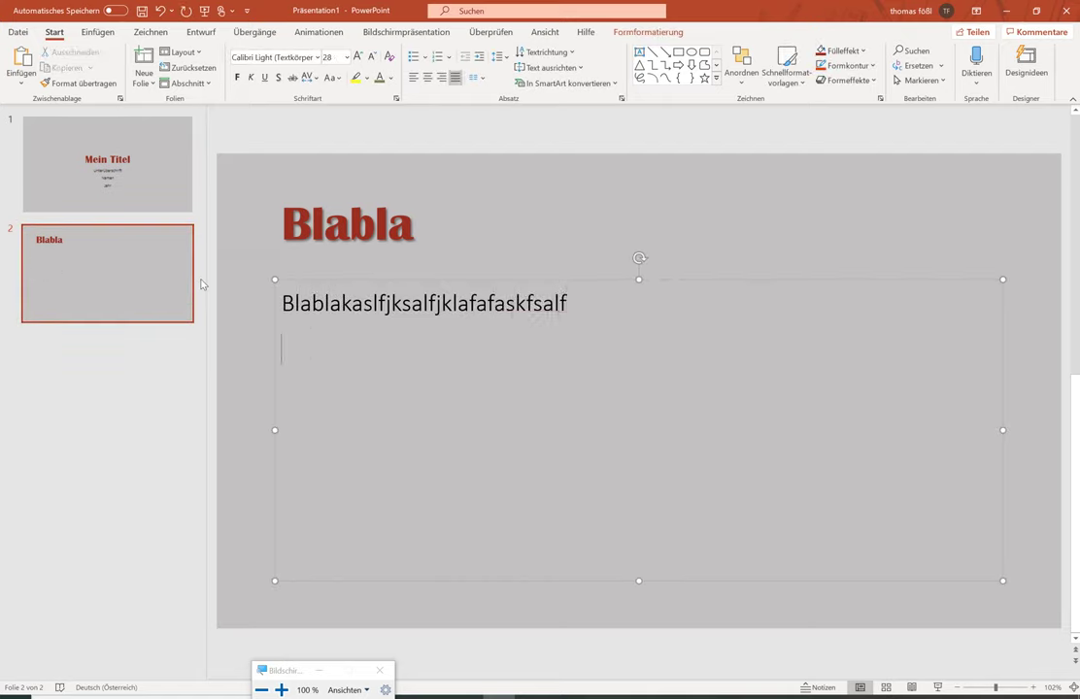
type("daklfsaflkasflksaf")
key("Return")
type("askflsafklsalkf")
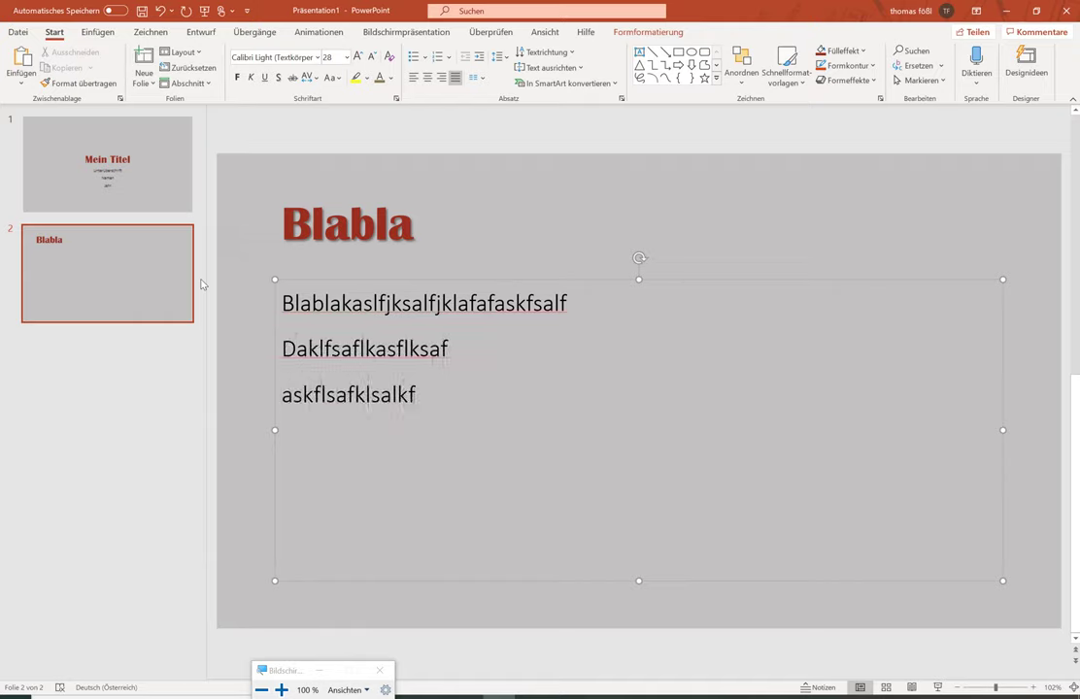
type("lakf")
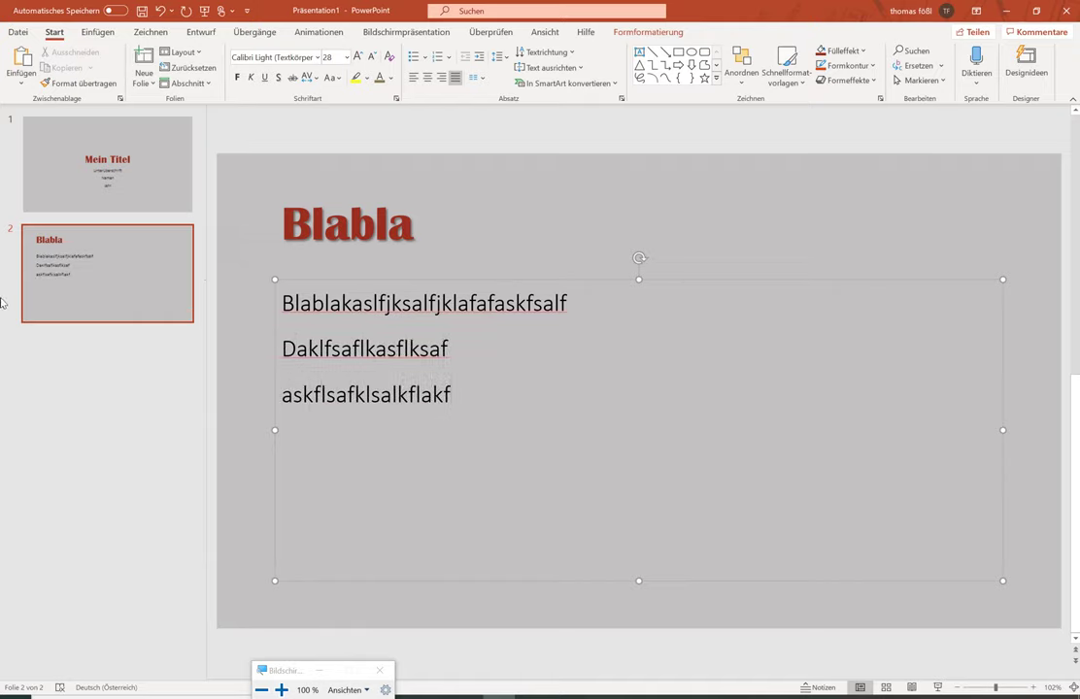
left_click(241, 267)
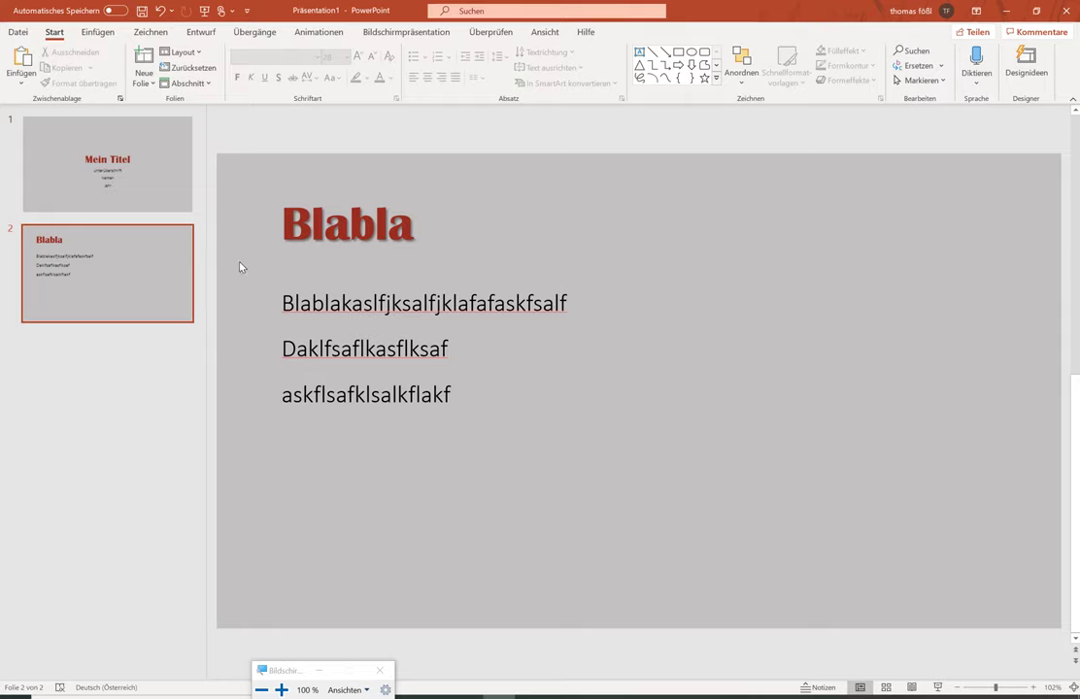
- Delete the Blabla slide, leaving only the Mein Titel slide
left_click(99, 266)
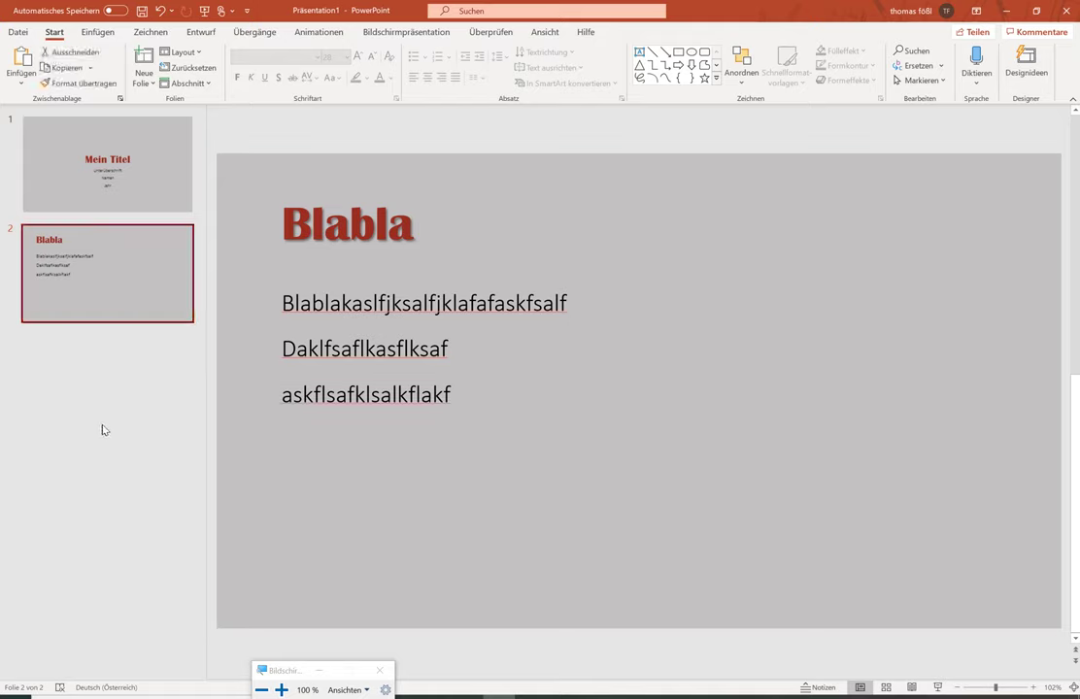
key("Delete")
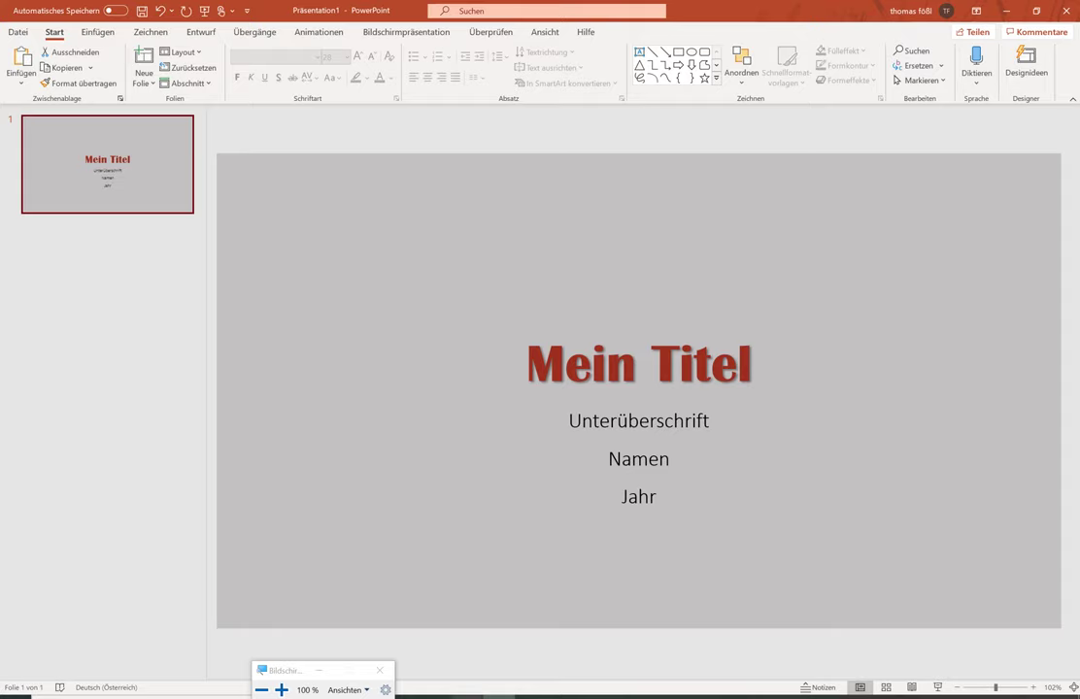
left_click(217, 505)
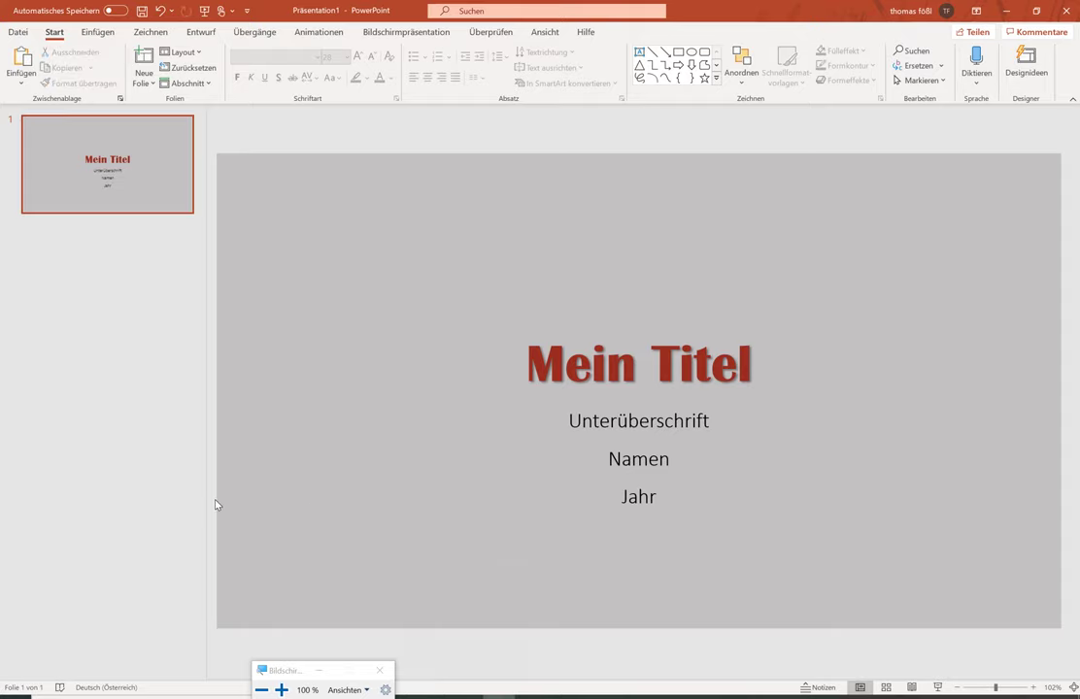